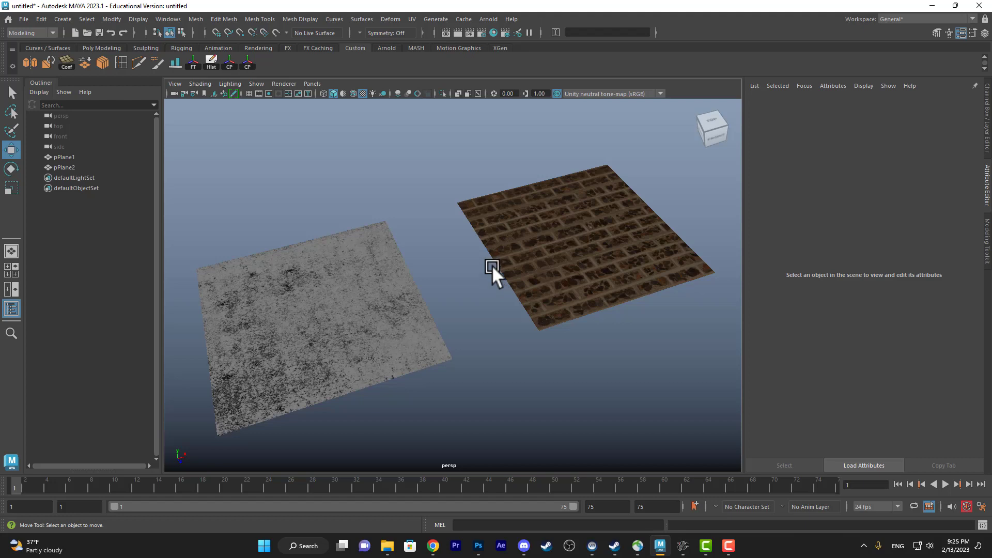
Inspect the material attributes of the brick plane pPlane2 and the grunge plane pPlane1 in turn
drag(485, 282, 460, 302)
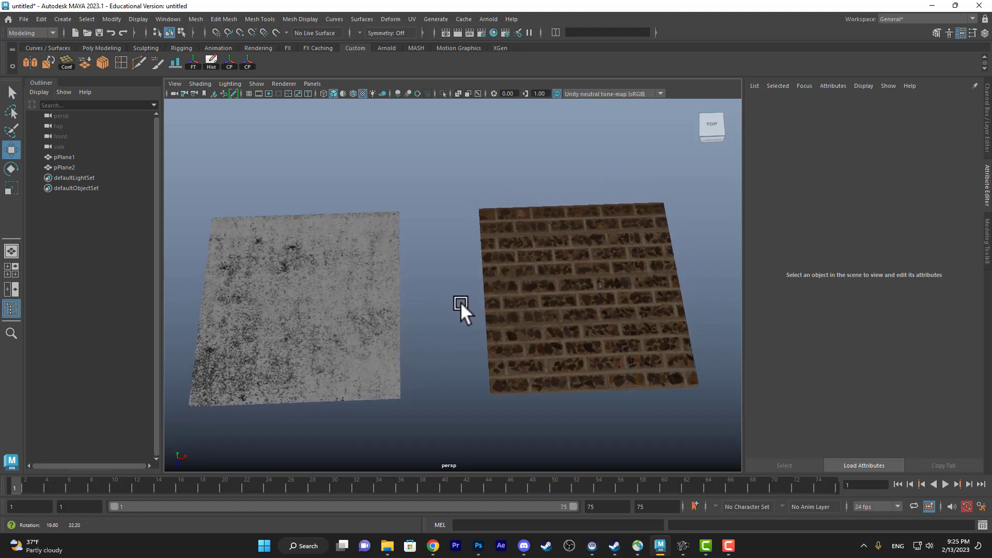
click(563, 306)
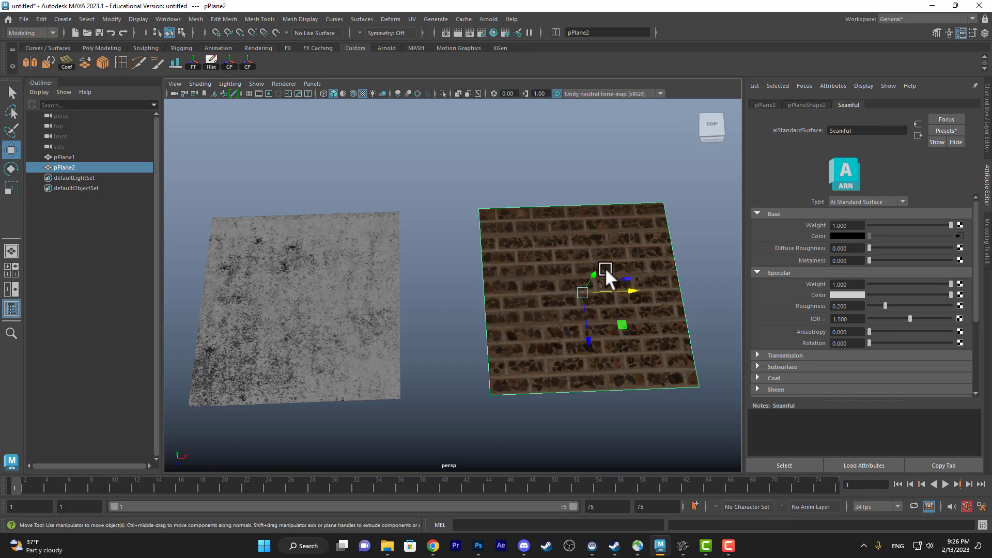
click(312, 301)
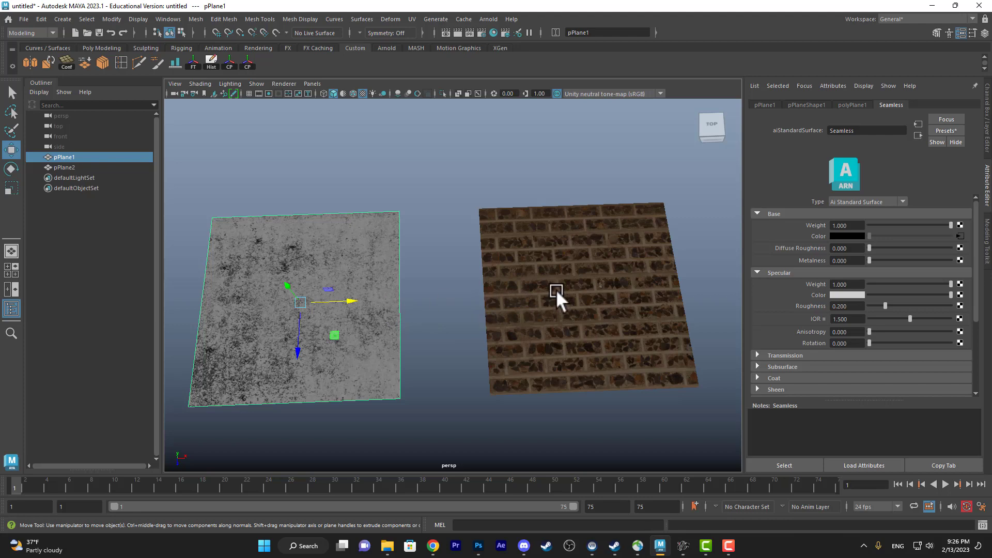
Shift the brick plane's colour texture to UV offsets of about -9.52 and -1.37 to test how it tiles
drag(556, 291, 524, 270)
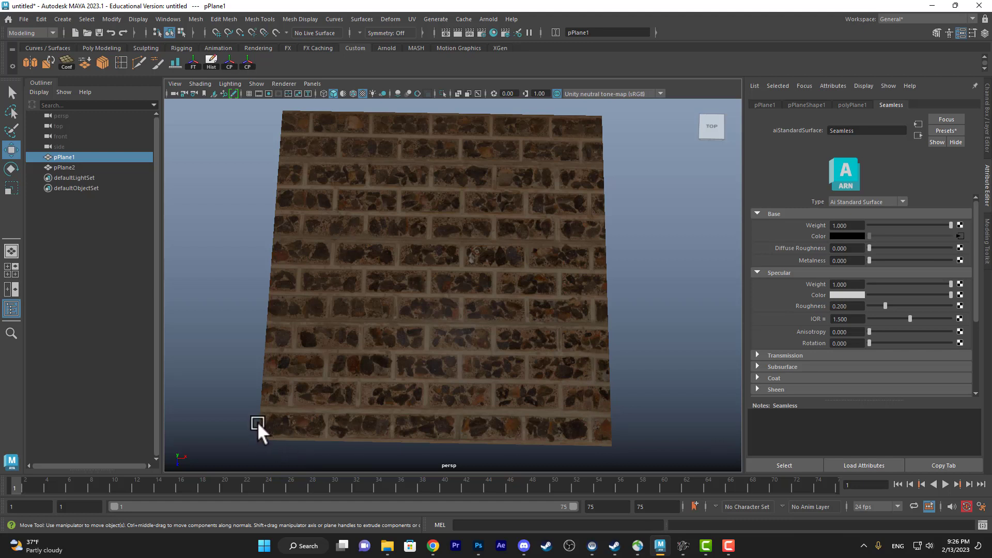
click(429, 359)
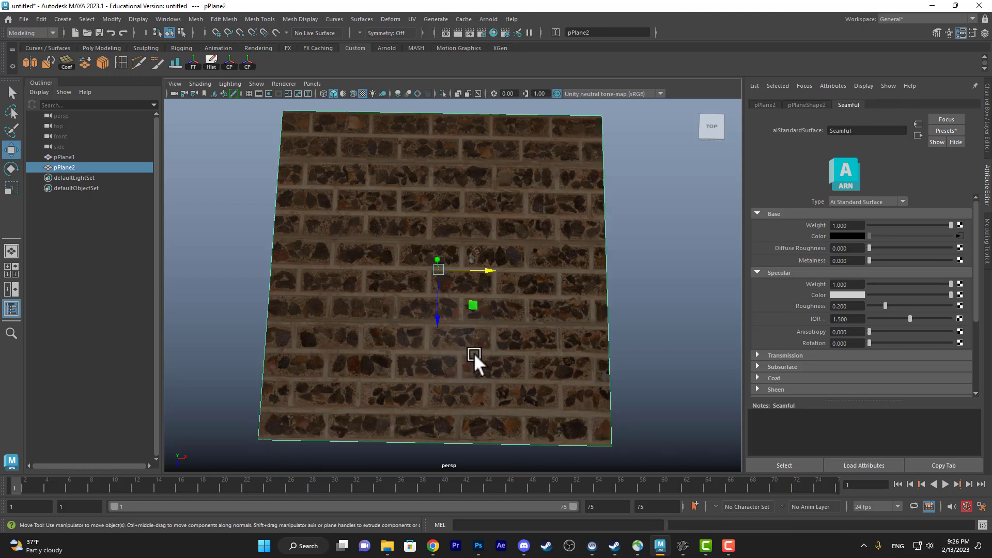
click(959, 237)
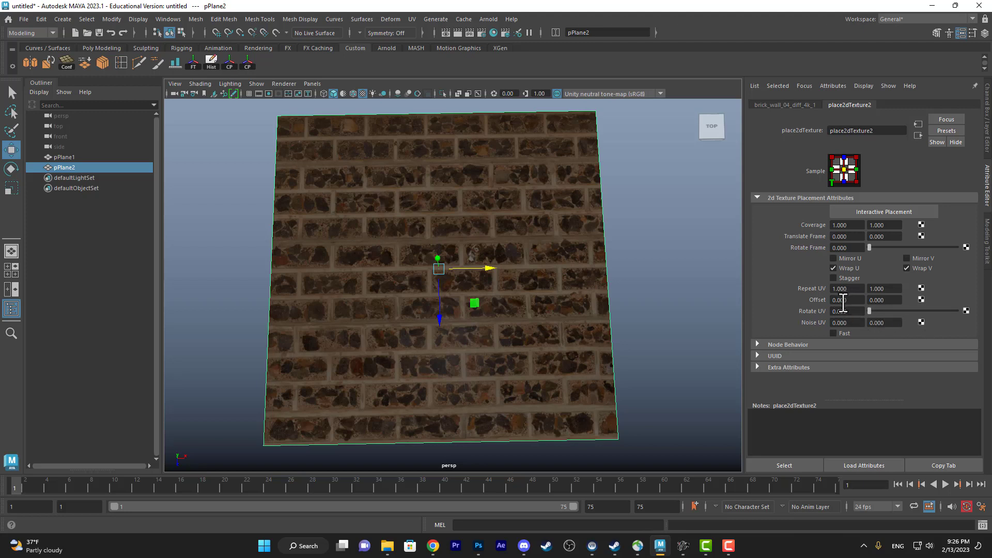
drag(843, 305, 641, 287)
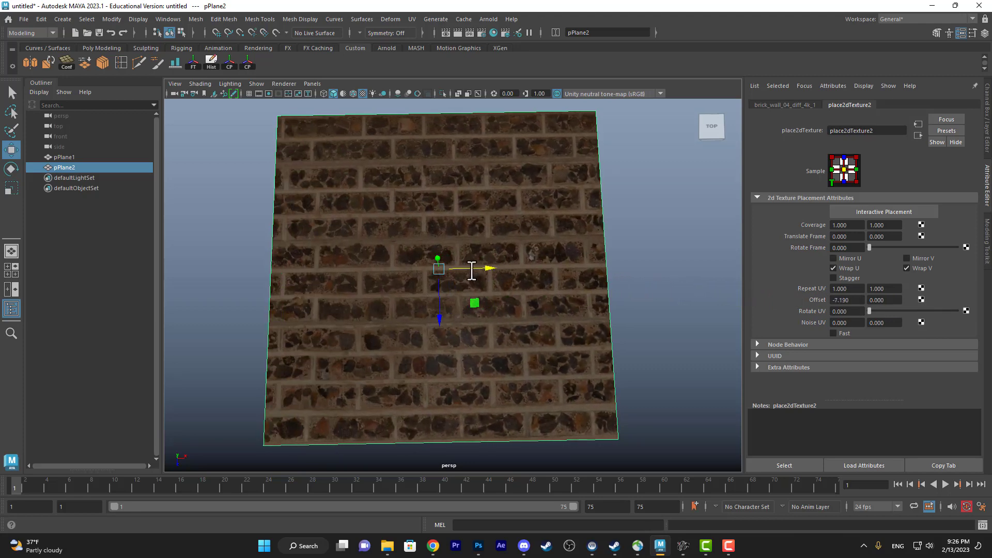
drag(457, 270, 456, 269)
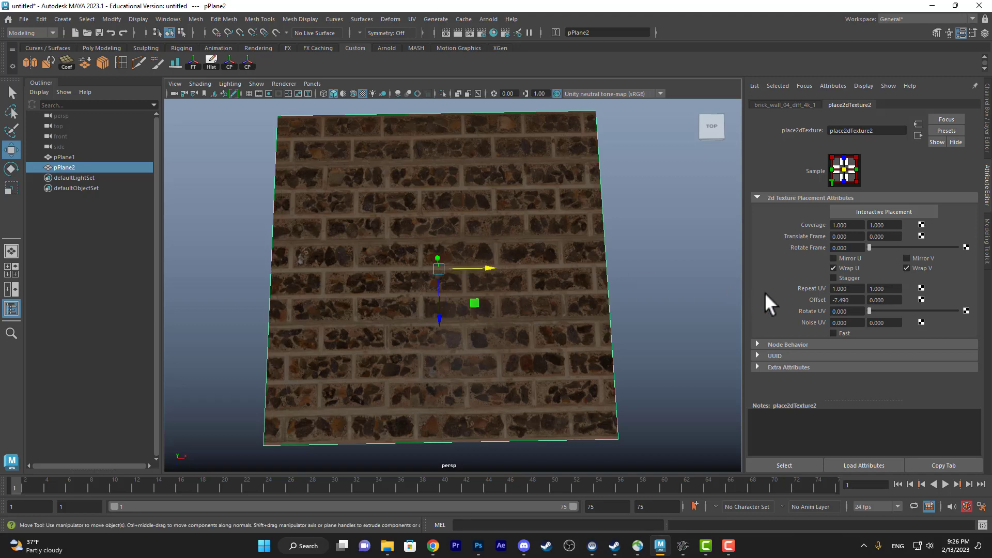
drag(898, 304, 754, 305)
Shift the grunge plane's colour texture to UV offsets of -0.320 and -0.290 to test its seams
drag(293, 258, 673, 253)
click(499, 258)
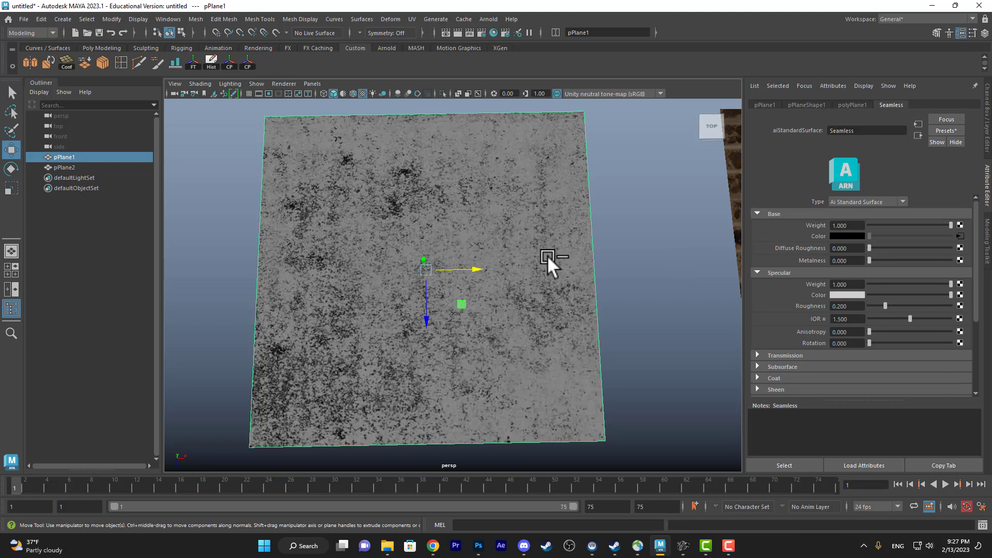
click(959, 236)
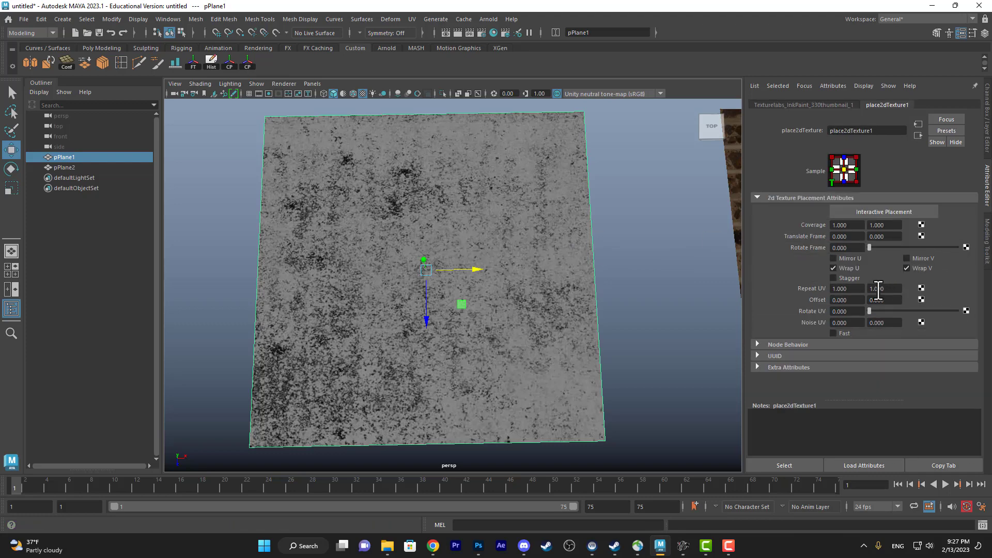
drag(850, 299, 835, 301)
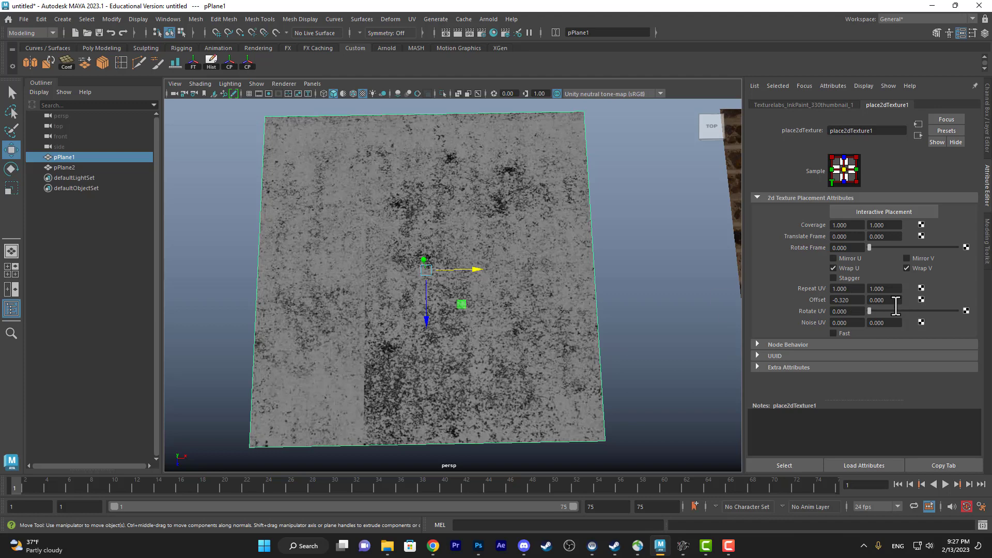
drag(894, 300, 880, 302)
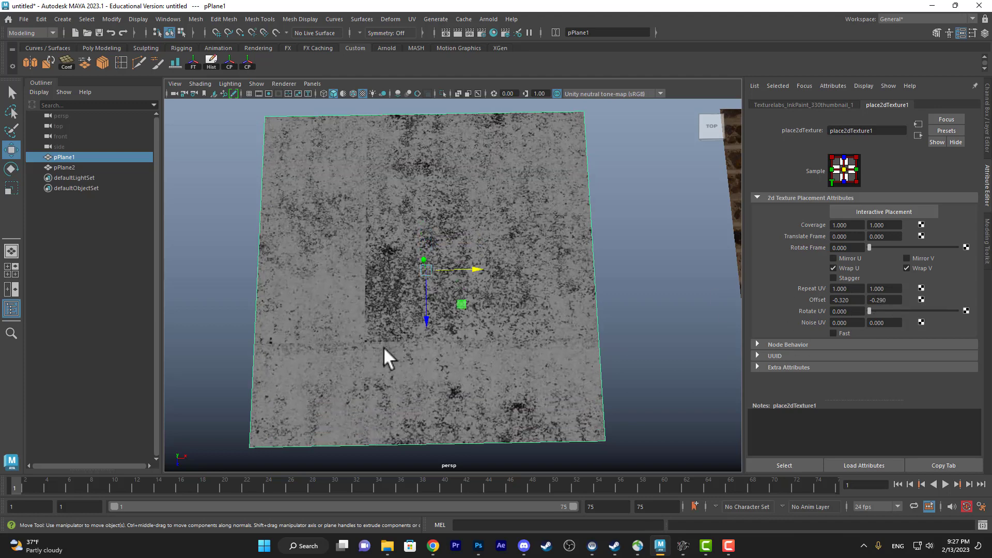
Reset both UV offset values of the brick plane's colour texture to 0
drag(623, 310, 247, 312)
click(425, 313)
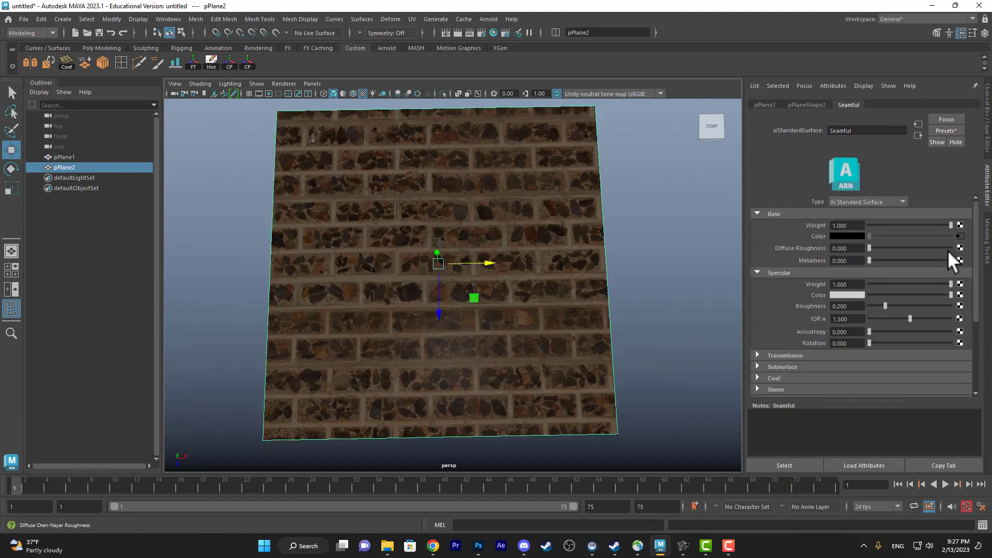
click(960, 236)
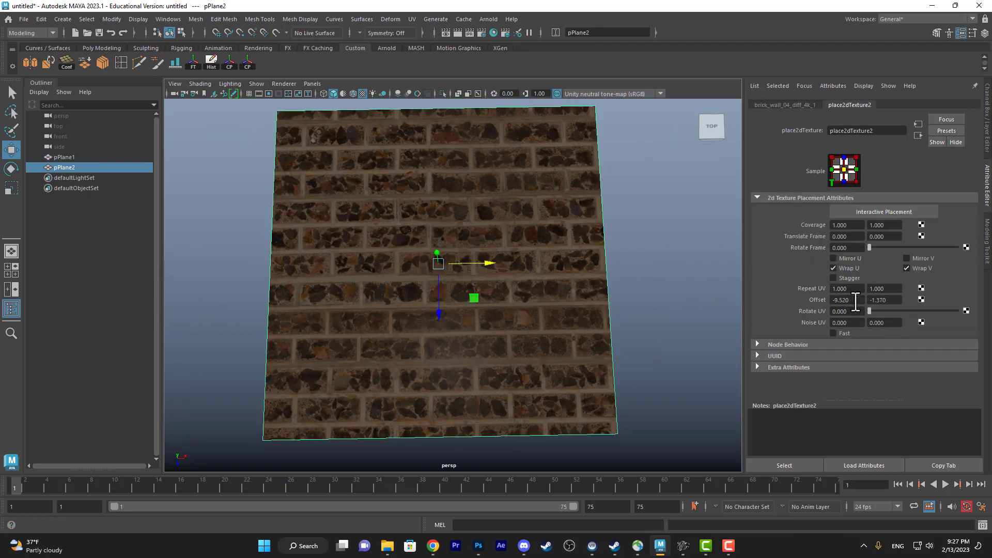
click(854, 300)
text(0)
key(Tab)
text(0)
key(Tab)
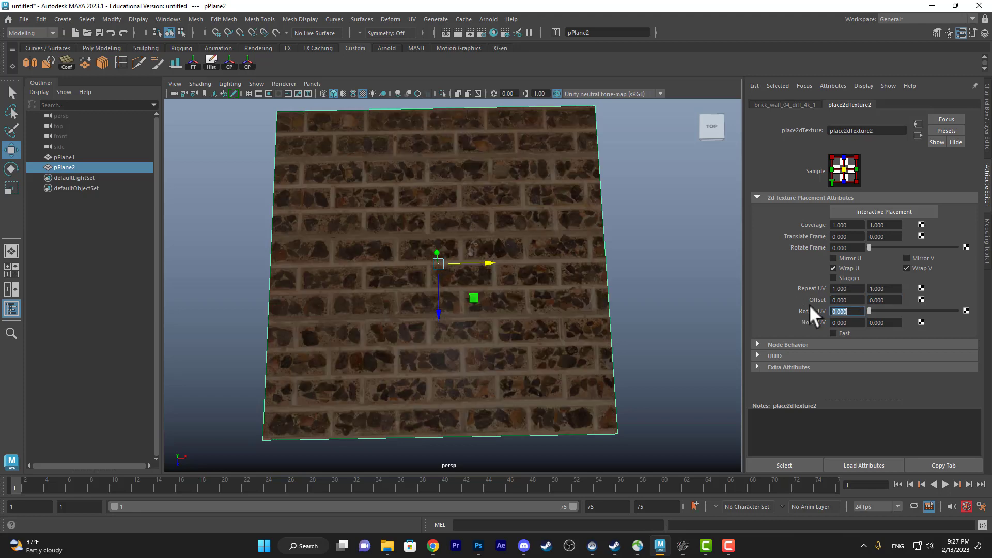
Set the brick texture's Repeat UV to 5 in both directions and inspect the tiling on the plane
click(847, 289)
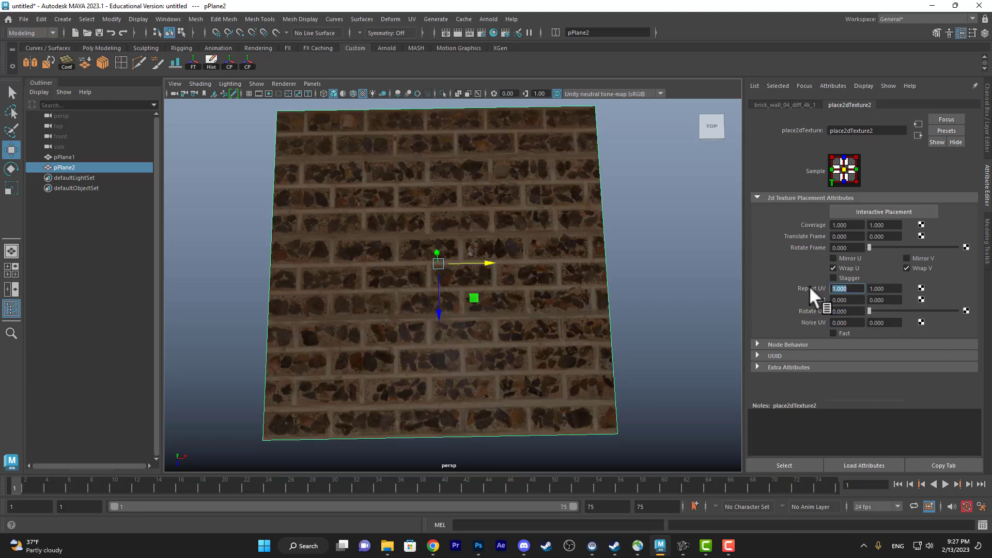
text(5)
key(Tab)
text(5)
key(Return)
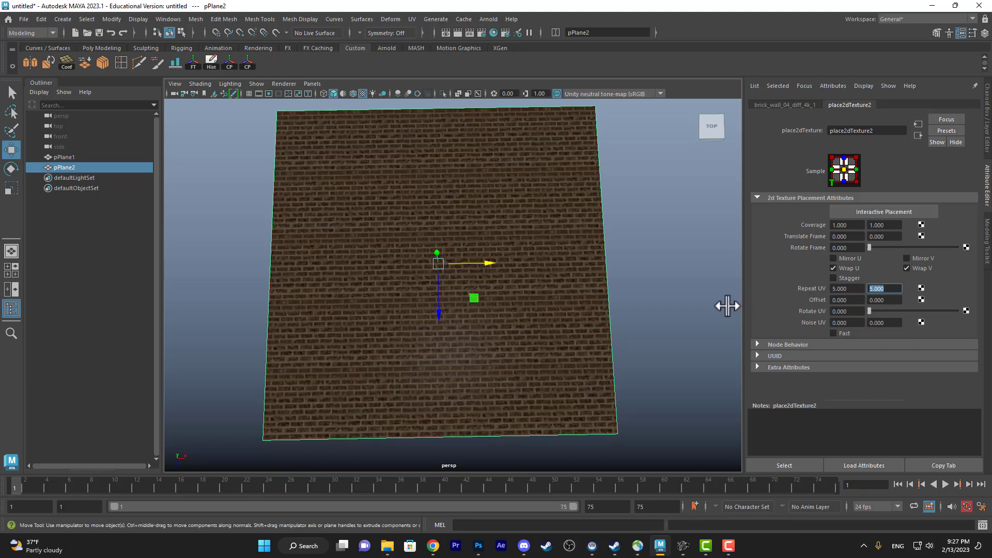
drag(547, 312, 627, 332)
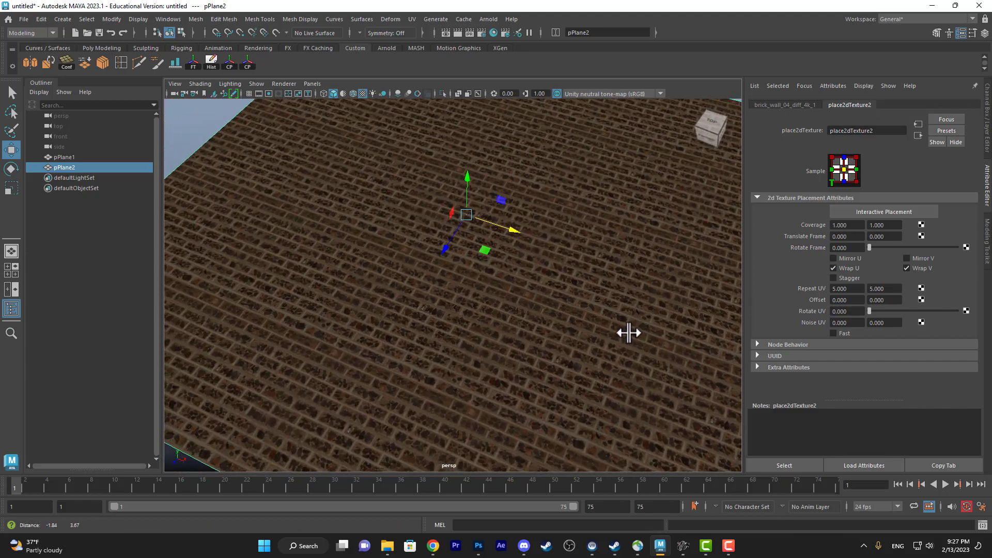
drag(543, 344, 362, 342)
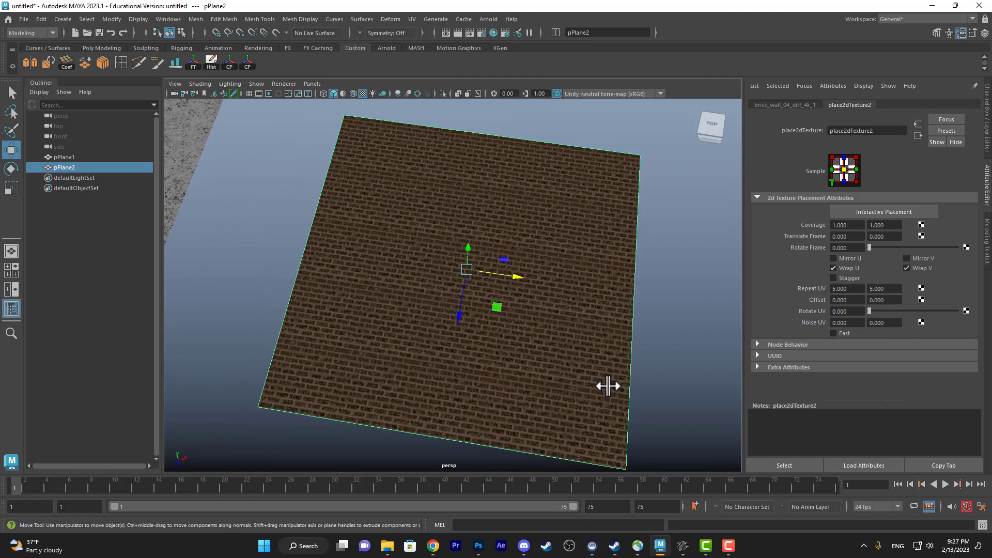
Reset both UV offset values of the grunge plane's colour texture to 0
drag(348, 348, 554, 293)
drag(475, 357, 691, 306)
click(463, 291)
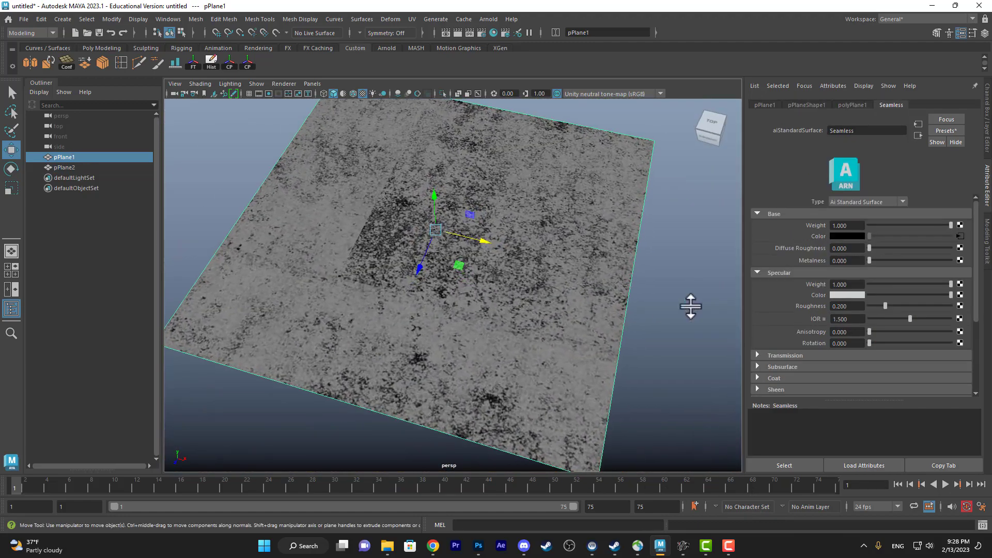
click(959, 236)
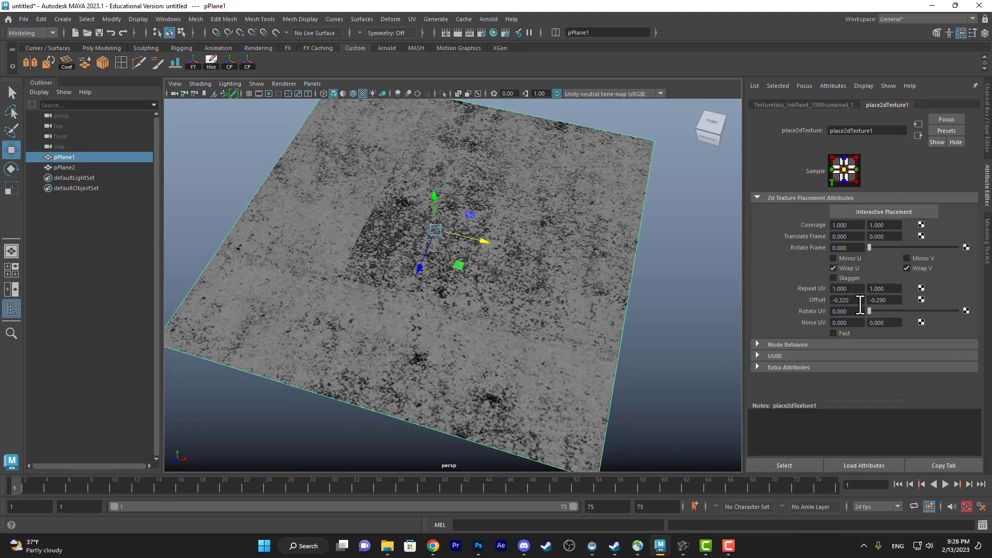
drag(860, 300, 798, 303)
text(0)
key(Tab)
text(0)
Set the grunge texture's Repeat UV to 5 in both directions
drag(858, 289, 815, 291)
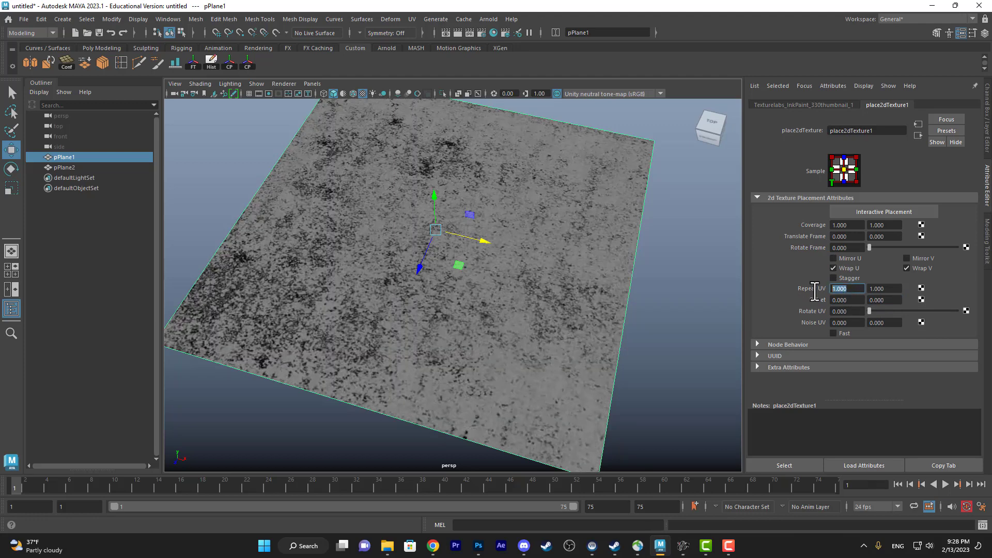
text(55)
key(Tab)
text(5)
key(Return)
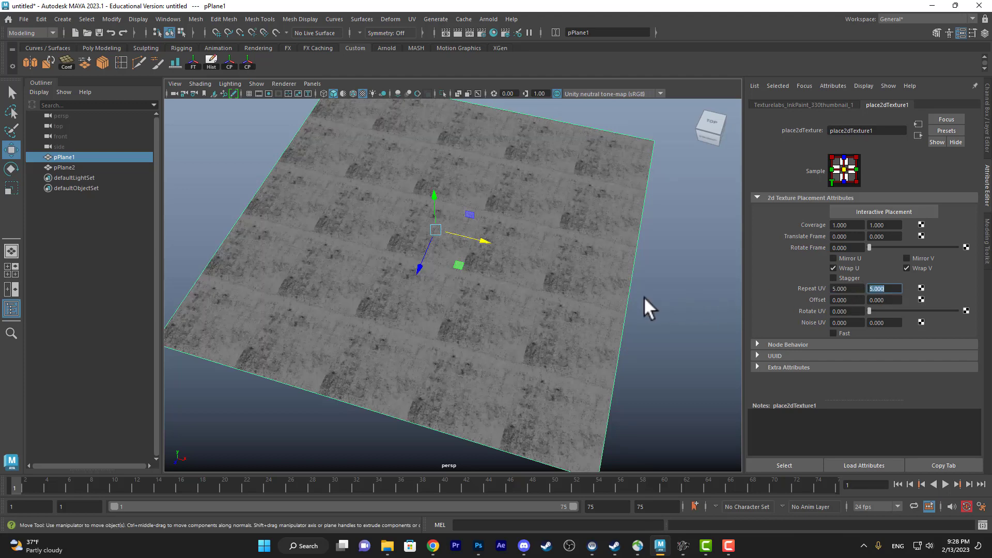
Switch to Photoshop and test shifting the brick image layer diagonally and sideways across the canvas, undoing the moves
drag(562, 263, 546, 261)
key(ctrl+z)
key(ctrl+z)
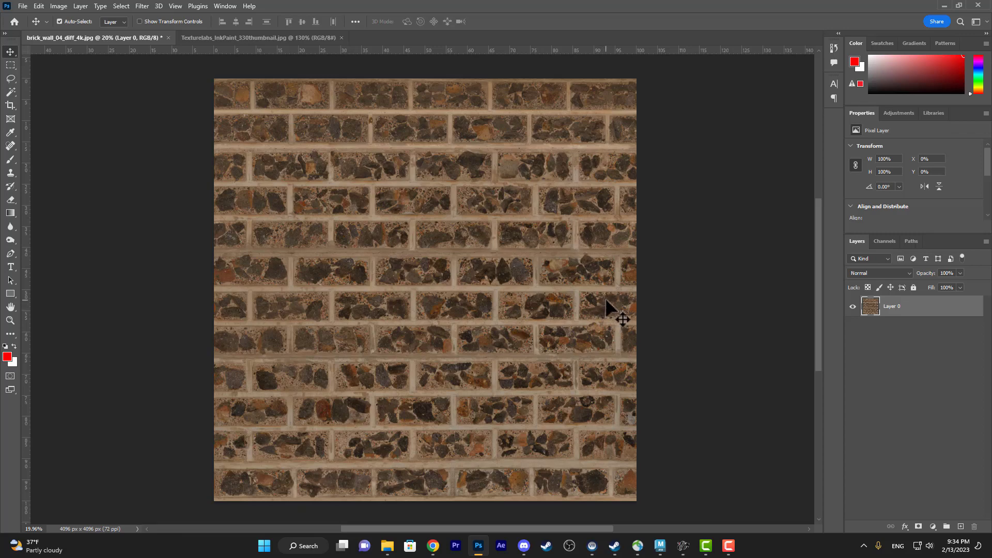
drag(603, 300, 531, 417)
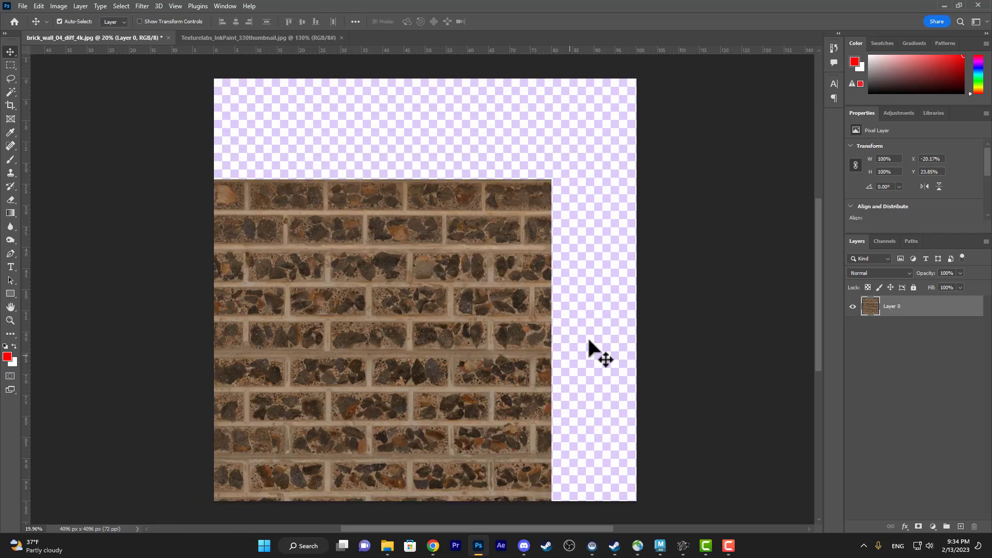
key(ctrl+z)
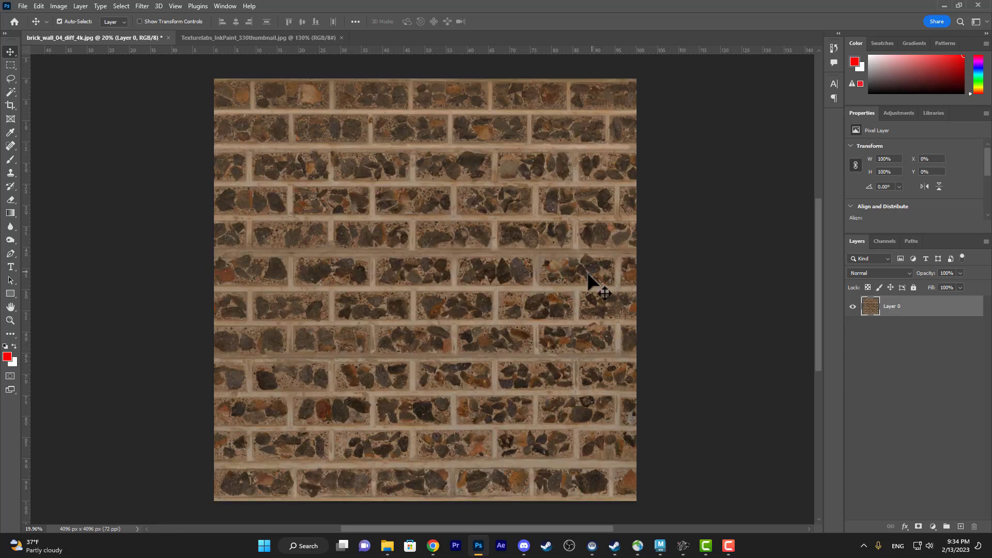
drag(616, 288, 197, 281)
key(ctrl+z)
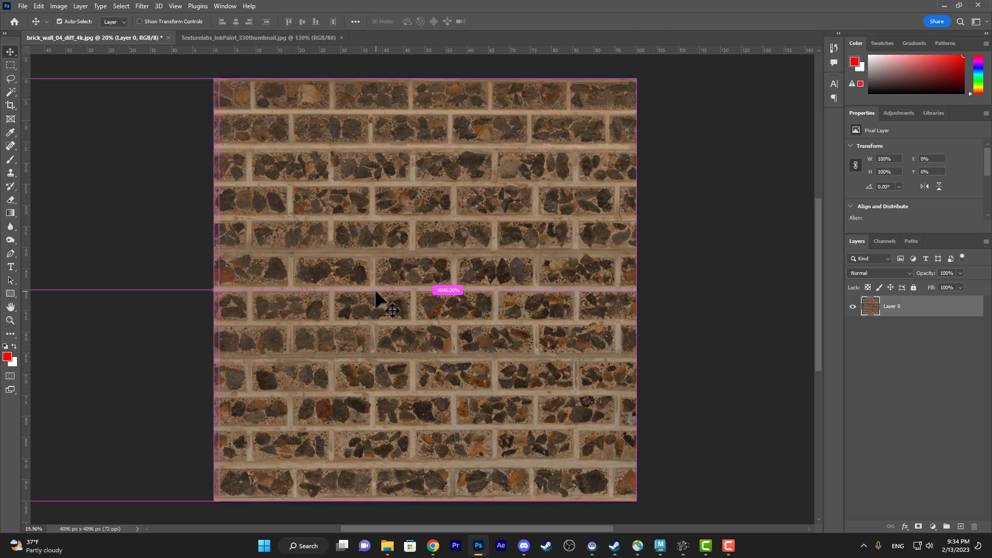
In Texturelabs_InkPaint_330thumbnail.jpg, convert the background to a regular layer and test a shifted copy of it against the canvas's left edge
click(243, 38)
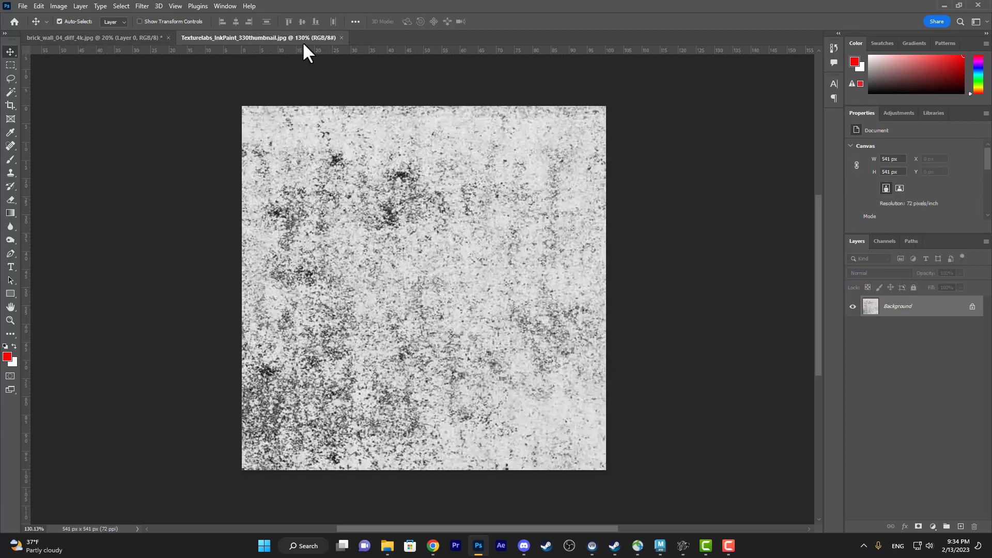
click(972, 307)
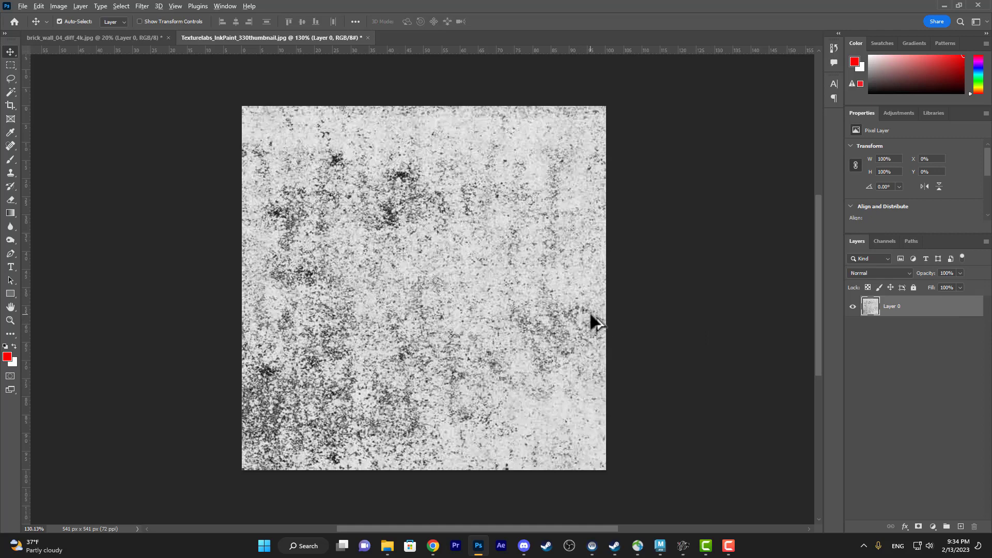
drag(590, 316, 231, 312)
mouse_move(244, 426)
mouse_down()
mouse_move(266, 436)
mouse_move(254, 430)
mouse_up()
drag(243, 396, 264, 365)
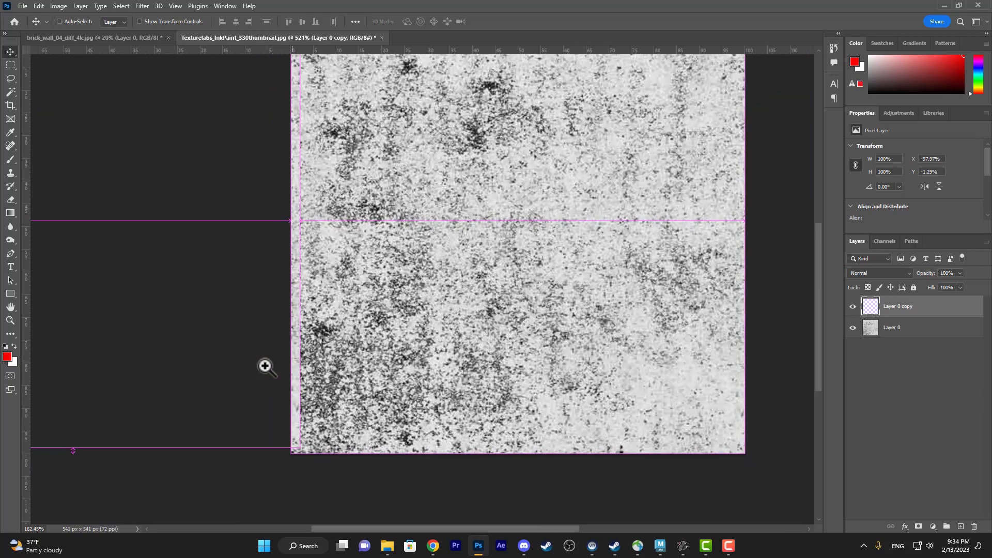
drag(318, 341, 250, 380)
drag(313, 365, 323, 362)
key(ctrl+e)
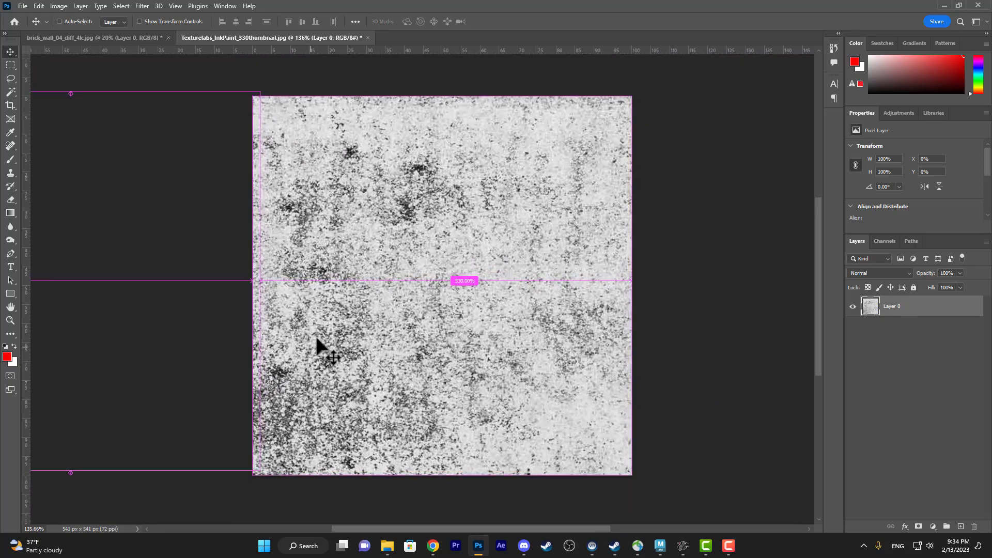
Resize the grunge image to 600 × 600 pixels
key(ctrl+Tab)
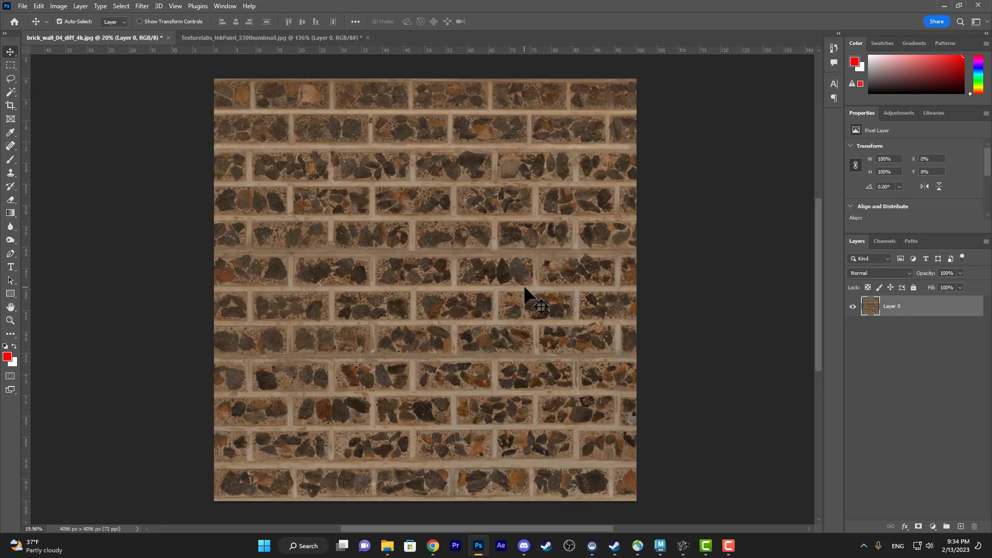
key(ctrl+Tab)
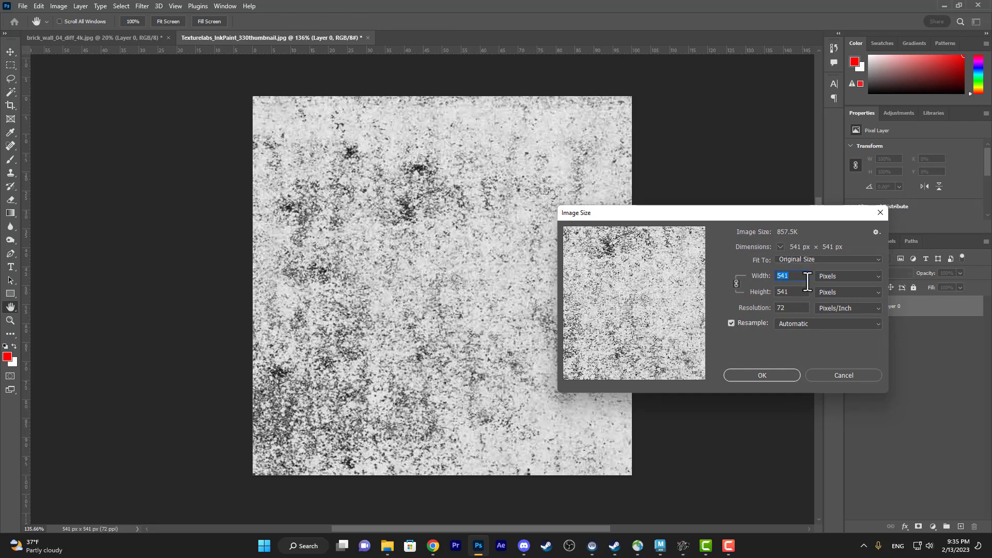
click(842, 277)
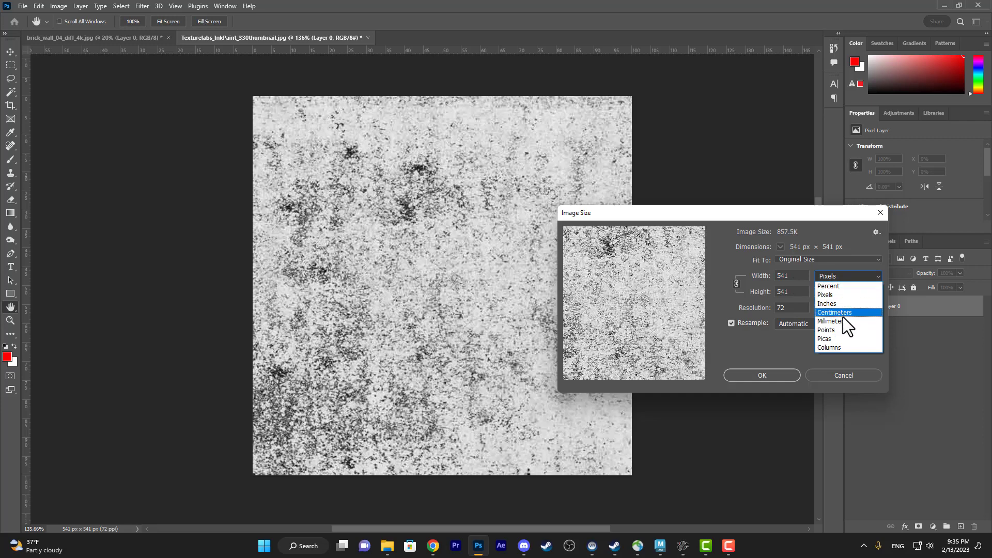
click(841, 276)
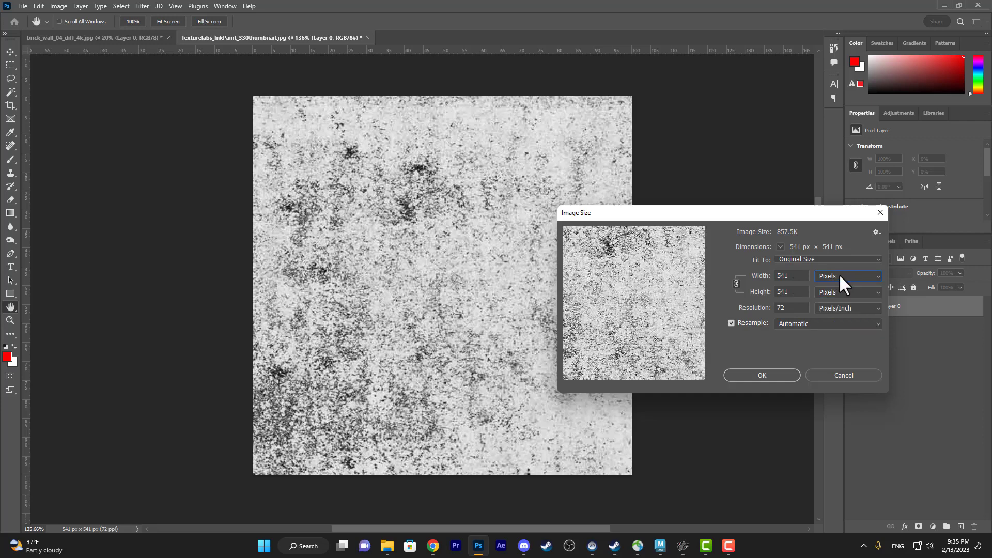
key(shift+Tab)
text(600)
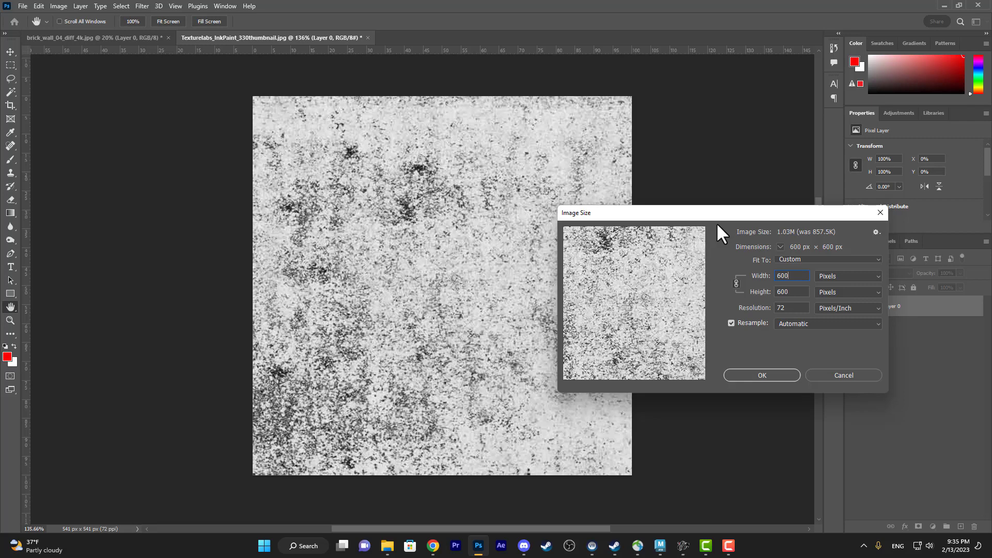
key(Return)
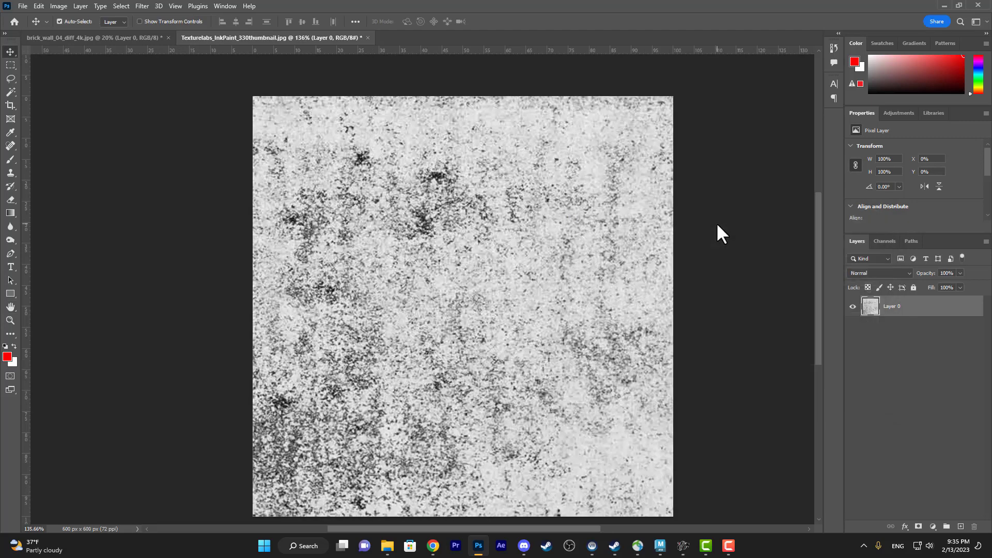
Apply an Offset filter to the grunge image, 300 pixels right and 300 pixels down, with undefined areas set to wrap around
drag(512, 267, 475, 257)
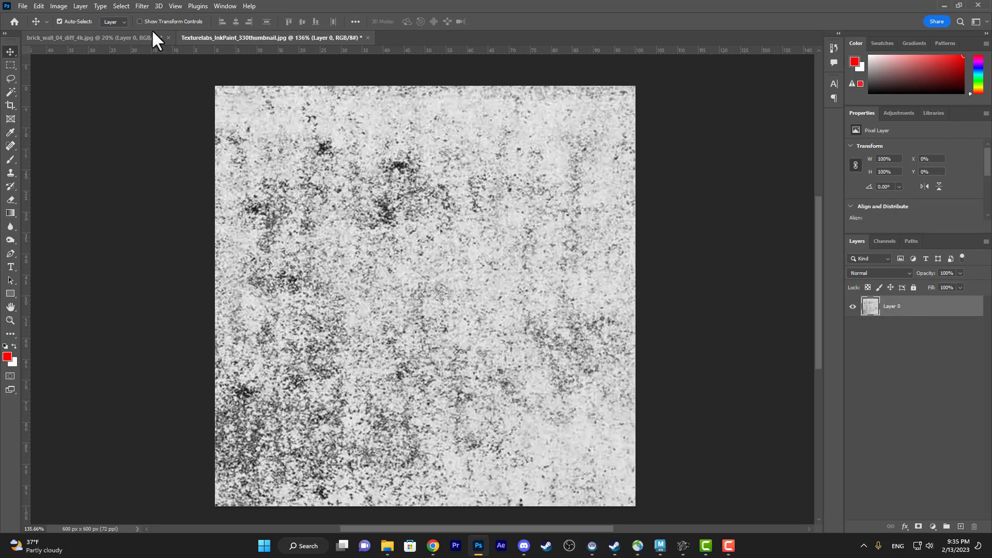
click(142, 6)
mouse_move(255, 227)
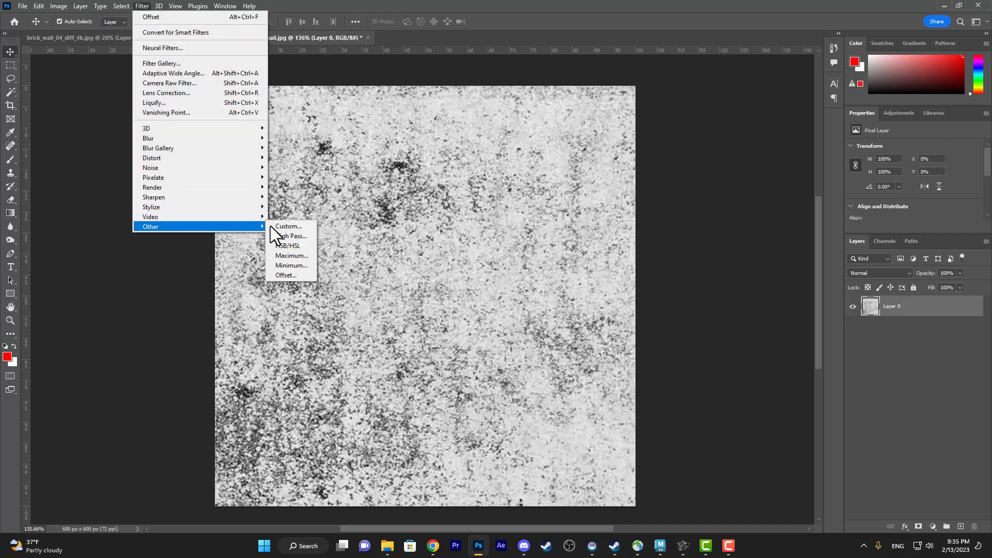
click(286, 275)
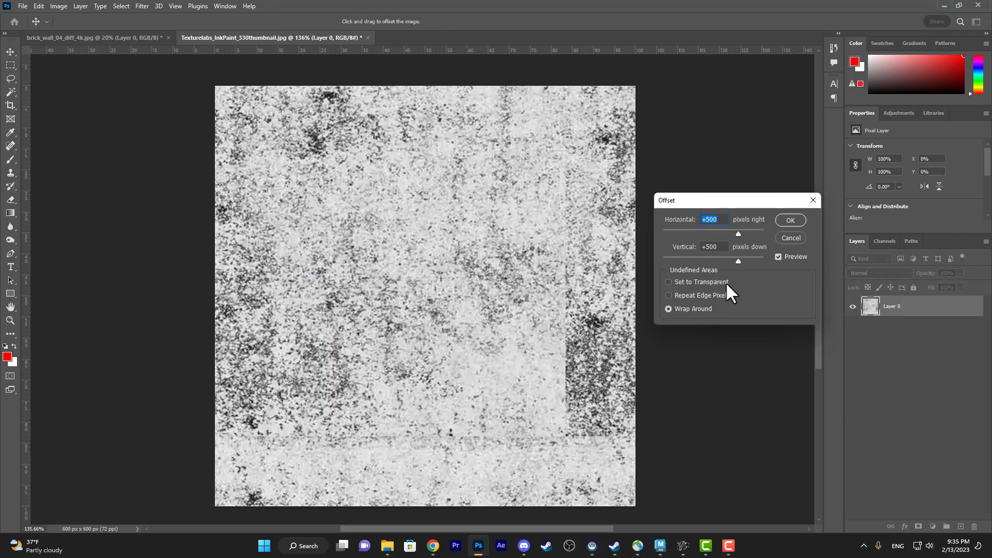
drag(725, 198, 709, 151)
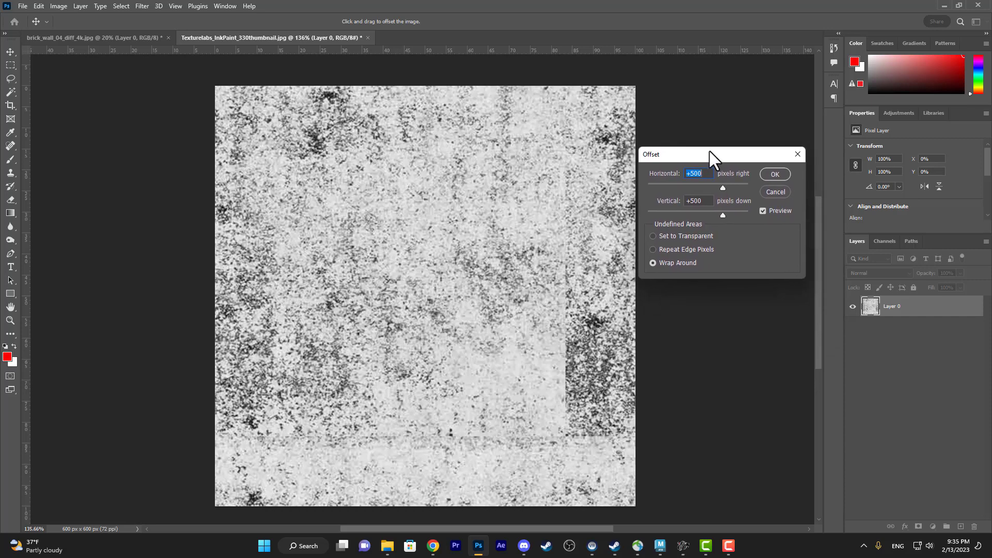
text(300)
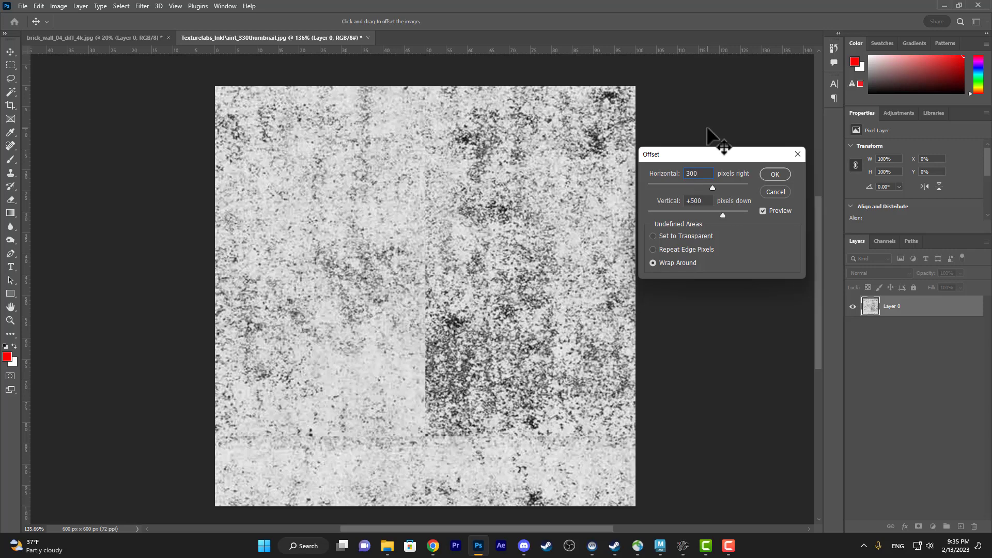
key(Tab)
text(300)
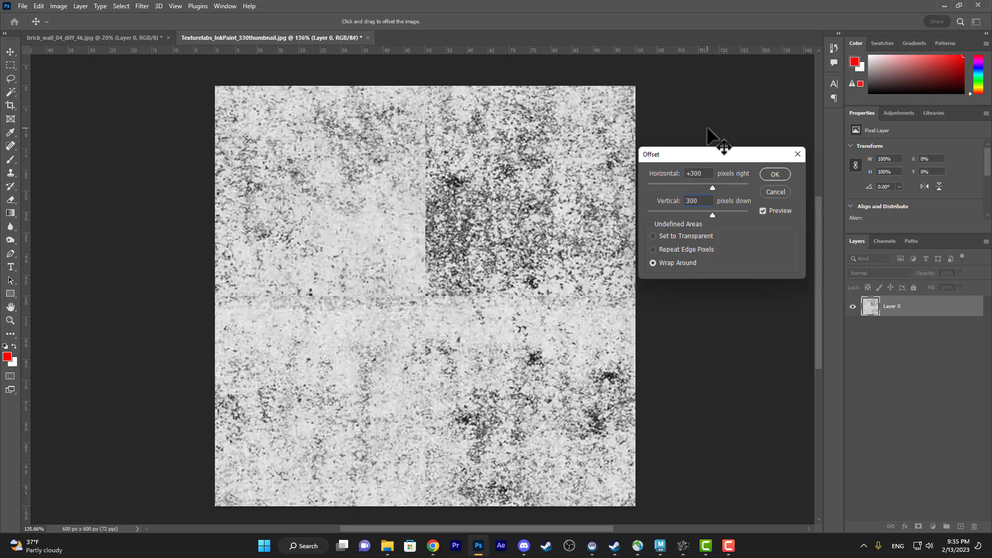
key(Return)
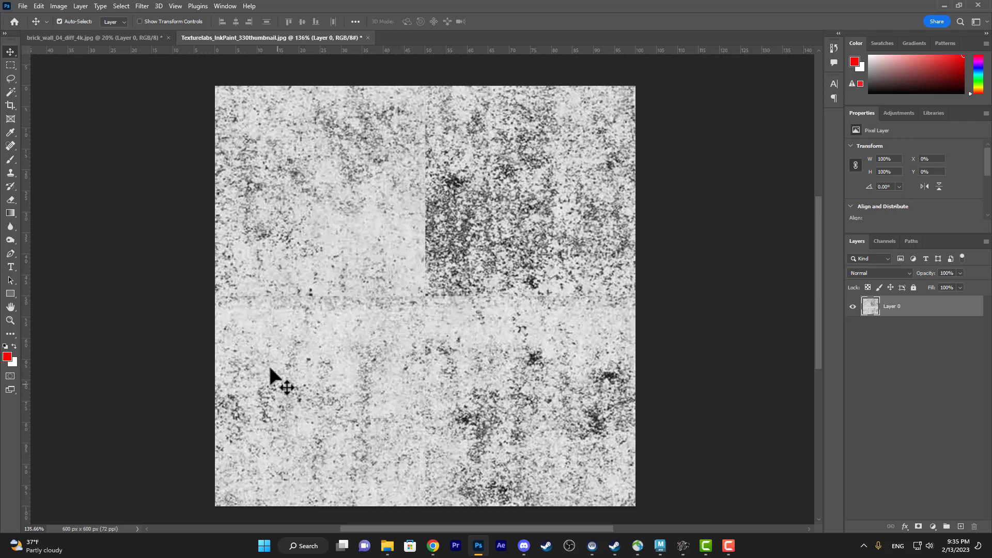
drag(633, 442, 680, 448)
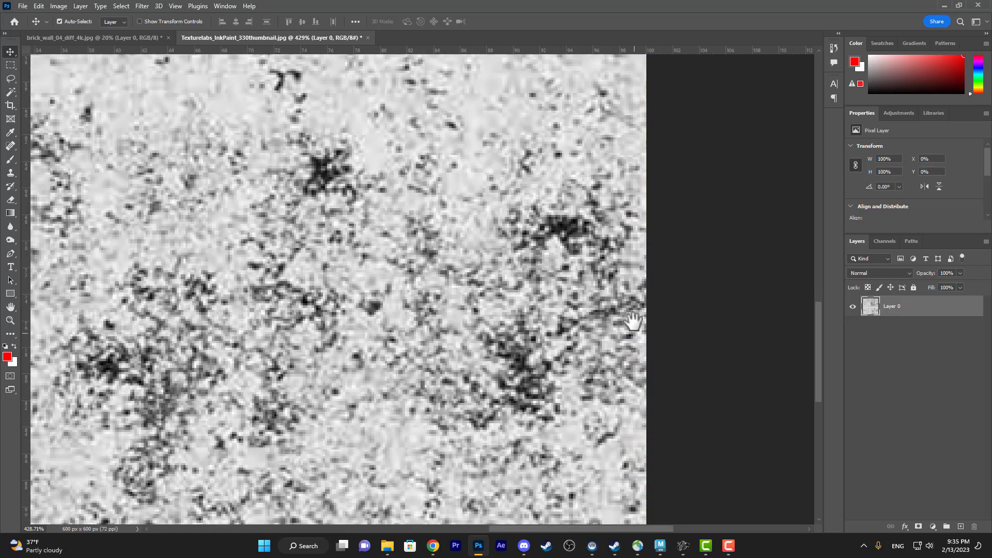
drag(626, 295, 531, 316)
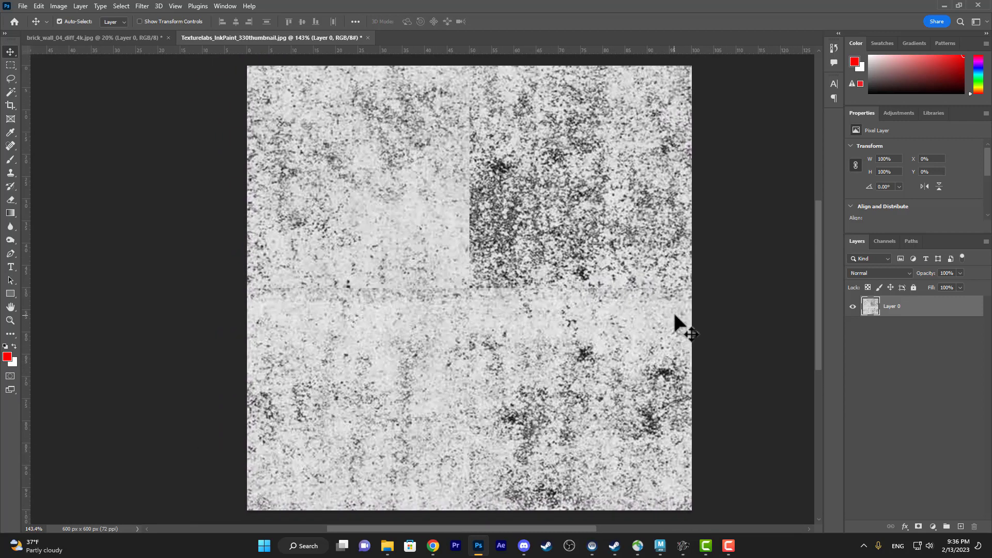
drag(674, 315, 284, 333)
key(ctrl)
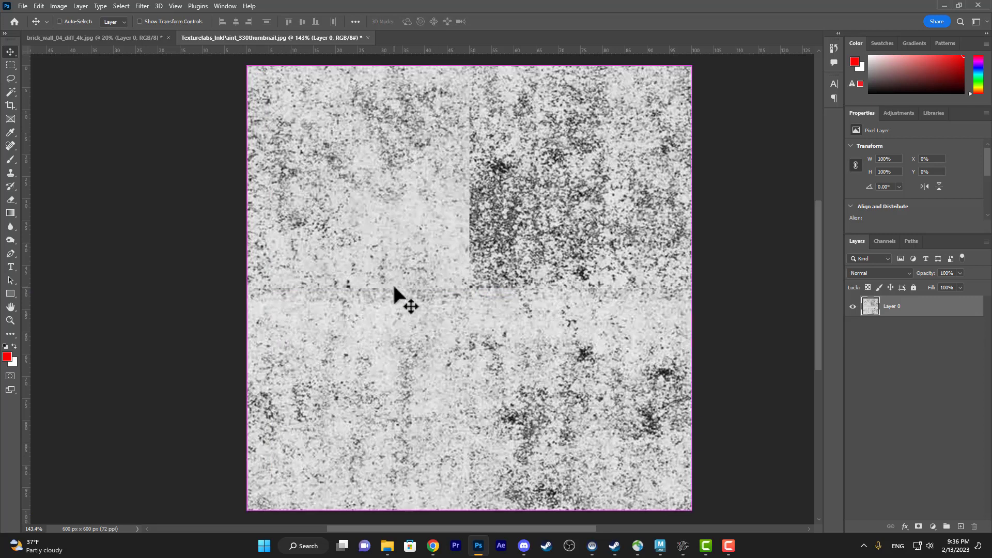
In the brick image, try desaturating the middle of the wall with the Sponge tool at brush size 1200, then undo it
key(ctrl+Tab)
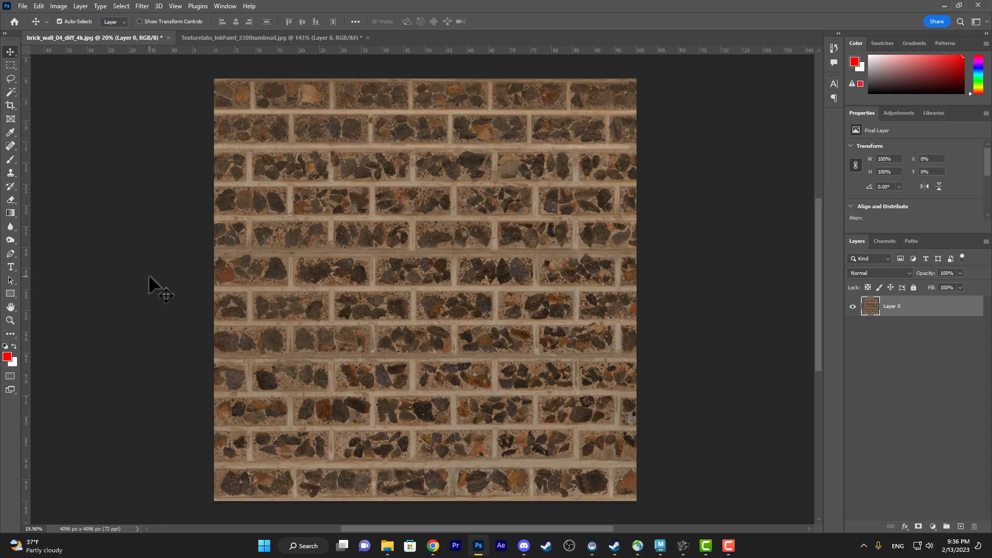
key(o)
right_click(6, 240)
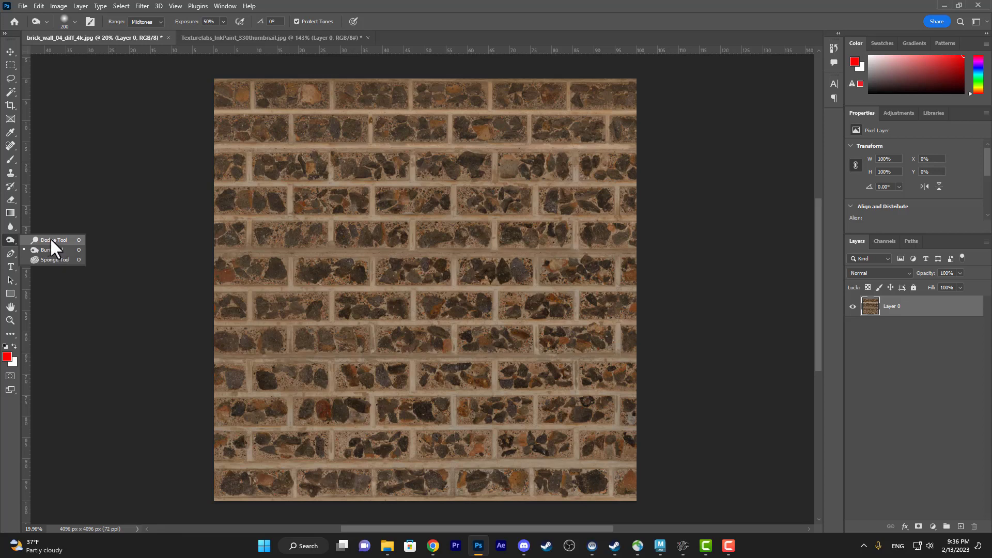
click(54, 268)
key(bracketright)
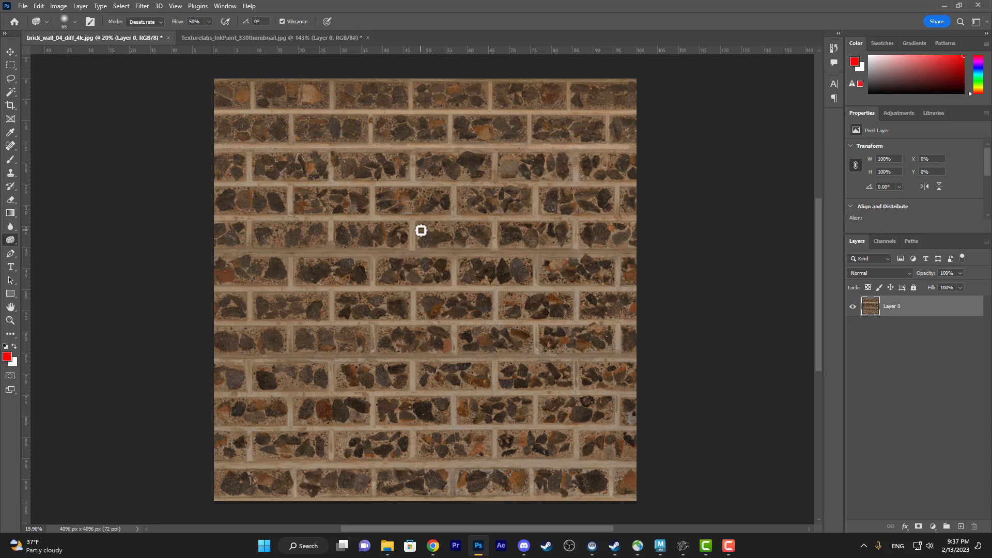
key(bracketright)
key(bracketright)
key(bracketright)
key(bracketright)
key(bracketright)
key(bracketright)
key(bracketright)
key(bracketright)
key(bracketright)
key(bracketright)
key(bracketright)
key(bracketright)
key(bracketright)
key(bracketright)
key(bracketright)
key(bracketright)
key(bracketright)
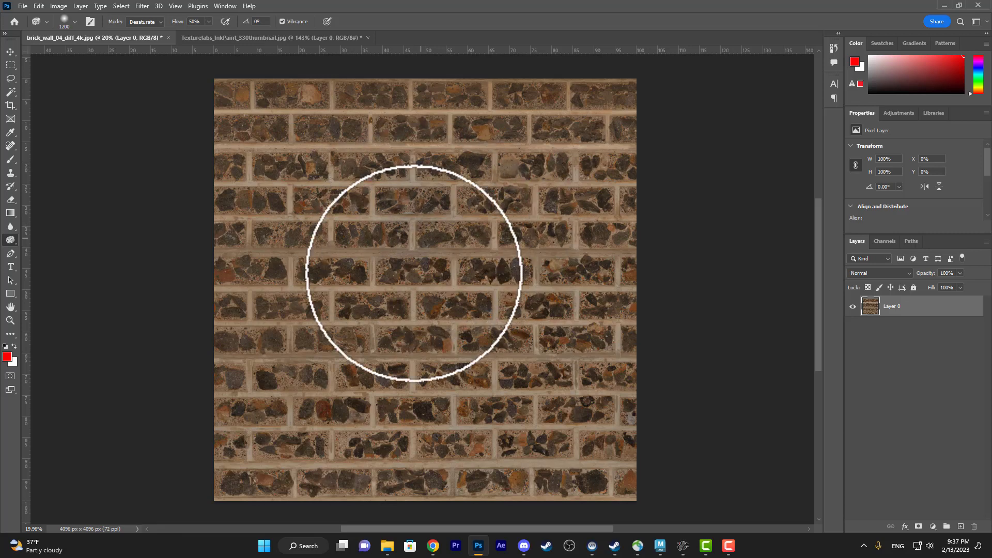
mouse_move(393, 269)
mouse_down()
mouse_move(454, 195)
mouse_move(485, 216)
mouse_move(469, 271)
mouse_move(443, 226)
mouse_move(435, 252)
mouse_move(459, 262)
mouse_move(424, 268)
mouse_move(441, 284)
mouse_move(373, 295)
mouse_move(401, 248)
mouse_up()
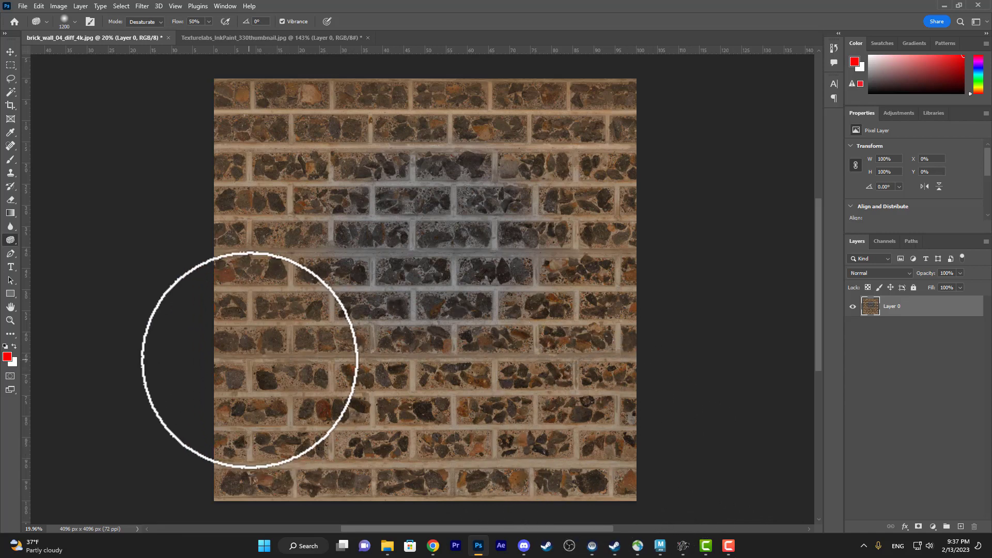
key(ctrl+z)
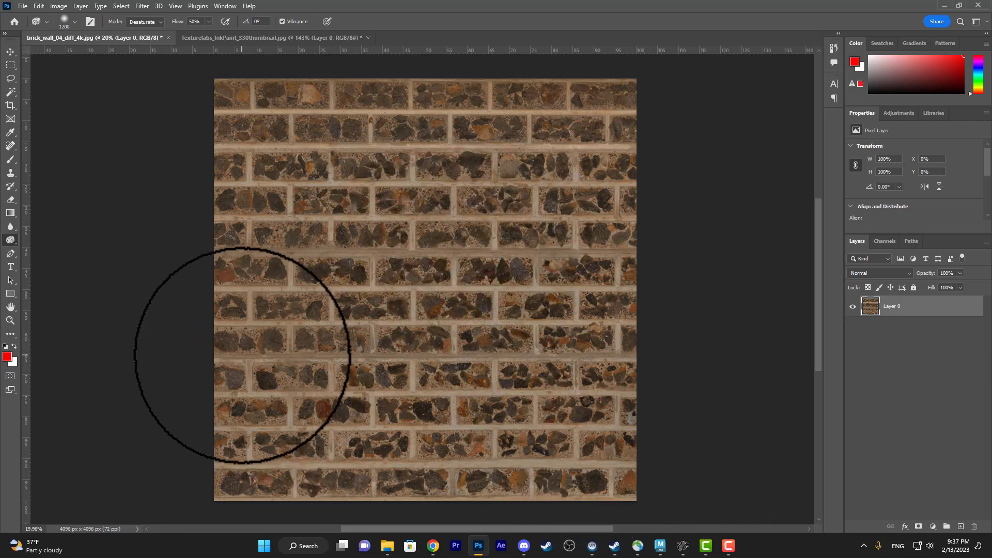
Try darkening the brick wall's lower horizontal mortar lines with the Burn tool at 50% exposure, then undo the strokes
click(7, 240)
click(50, 240)
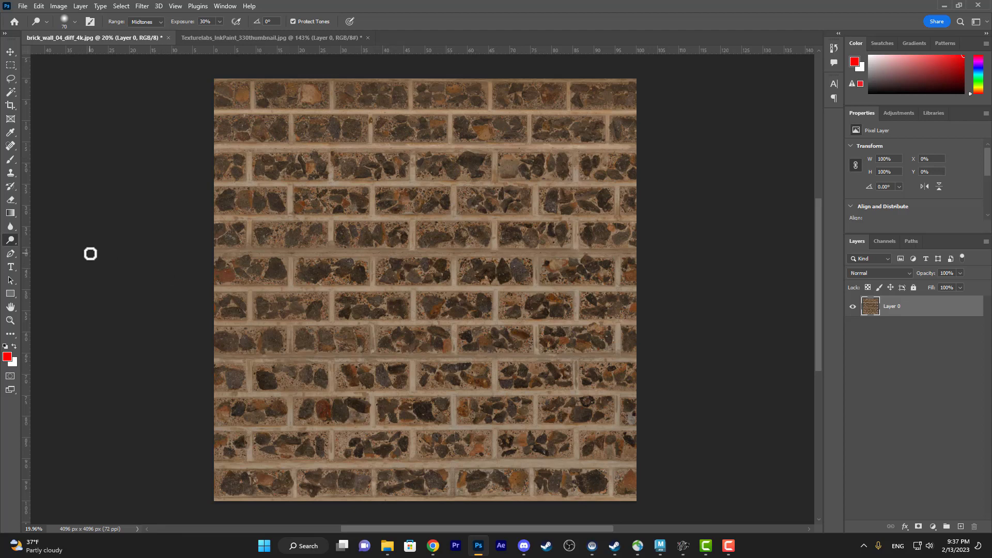
key(shift+o)
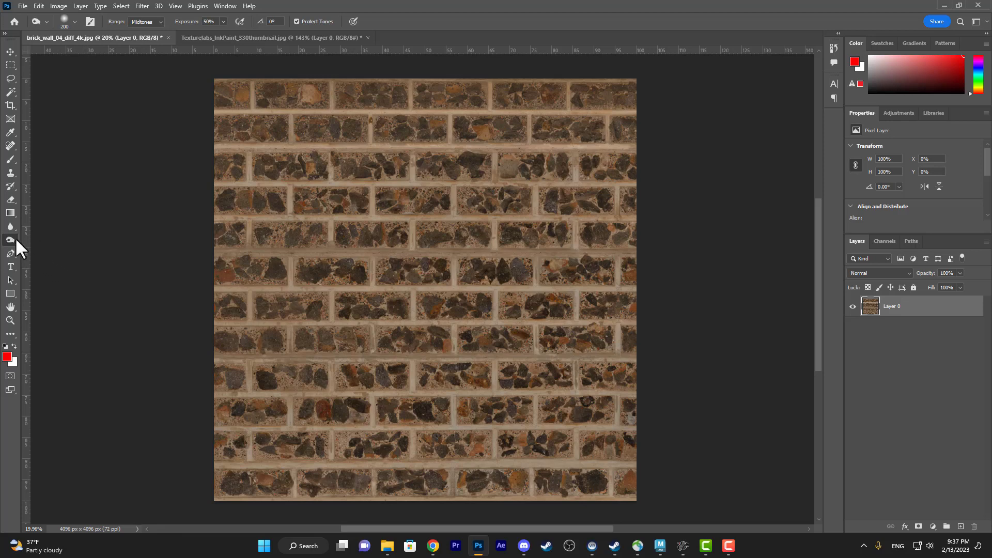
mouse_move(310, 356)
mouse_down()
mouse_move(540, 363)
mouse_move(638, 354)
mouse_up()
drag(630, 391, 241, 393)
mouse_move(212, 427)
mouse_down()
mouse_move(448, 439)
mouse_move(638, 432)
mouse_up()
key(ctrl+z)
key(ctrl+z)
key(ctrl+z)
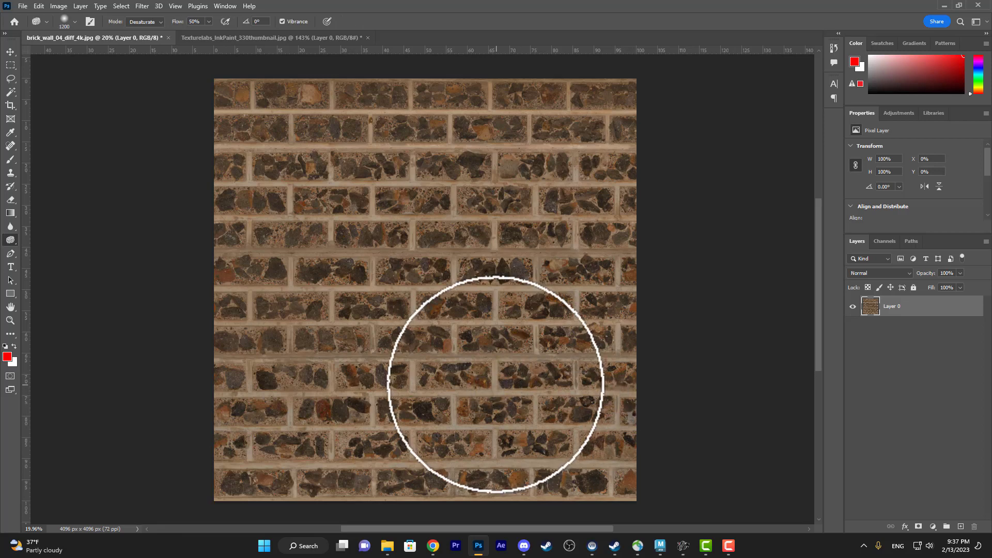
Try lightening mortar lines down the brick wall with the Dodge tool at 30% exposure, then undo the strokes
key(shift+o)
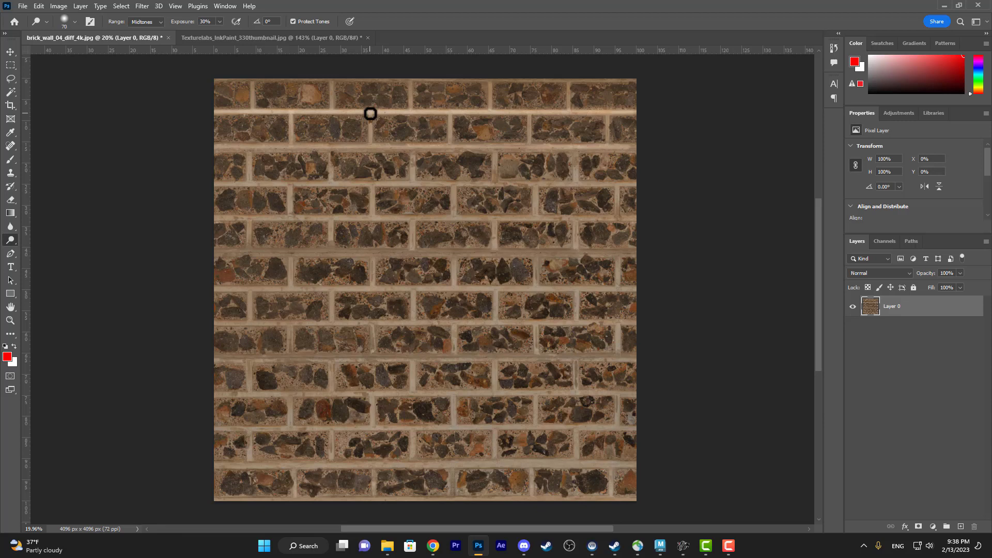
mouse_move(370, 114)
mouse_down()
mouse_move(401, 207)
mouse_move(433, 375)
mouse_up()
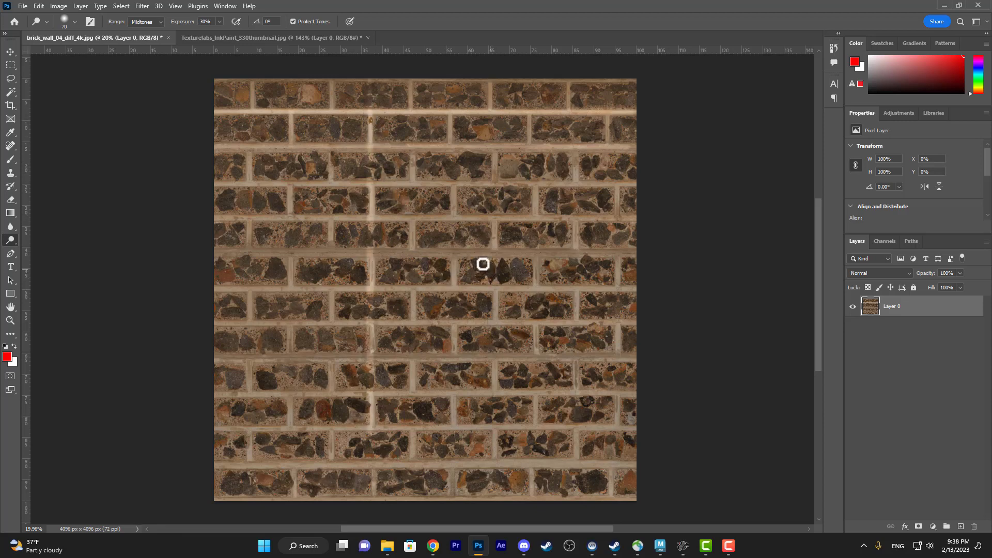
key(ctrl+z)
key(ctrl+z)
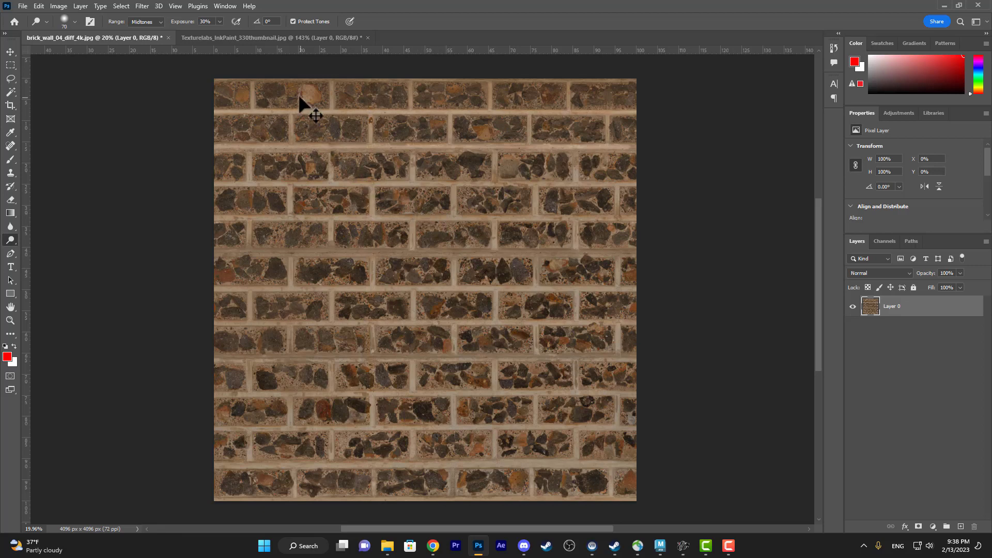
Raise the Dodge tool's exposure to 100% and lighten the horizontal mortar line beneath the wall's top row of bricks
click(220, 22)
drag(251, 34, 280, 38)
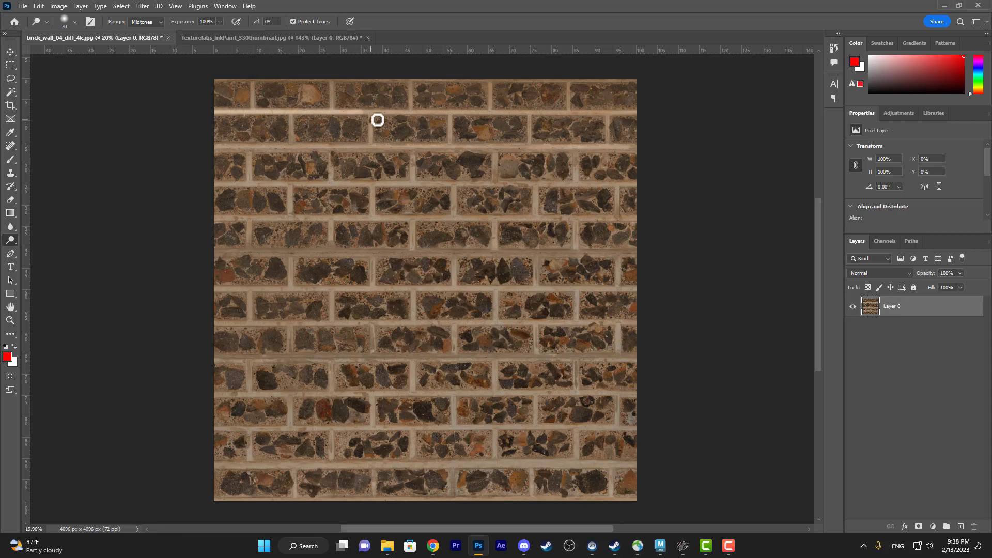
drag(378, 120, 581, 127)
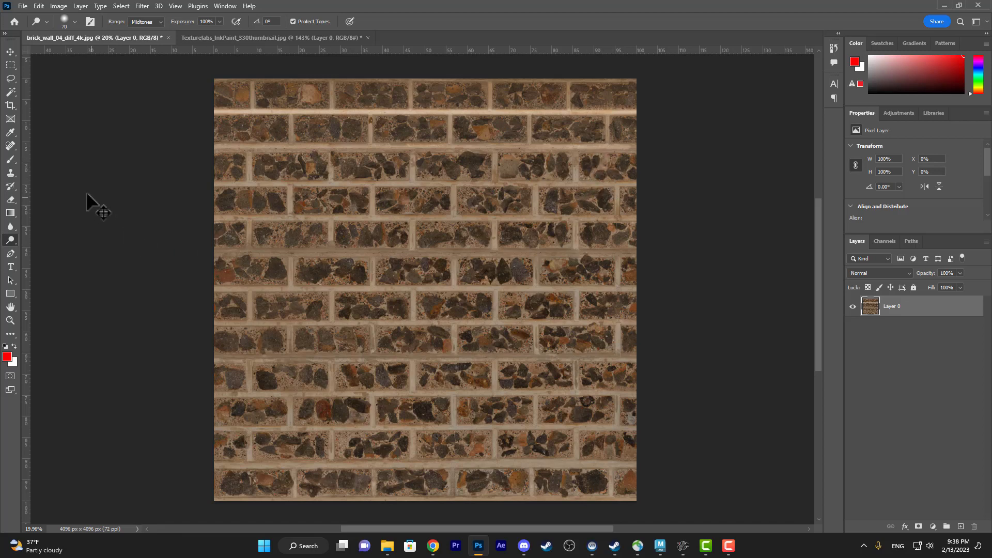
key(ctrl+Tab)
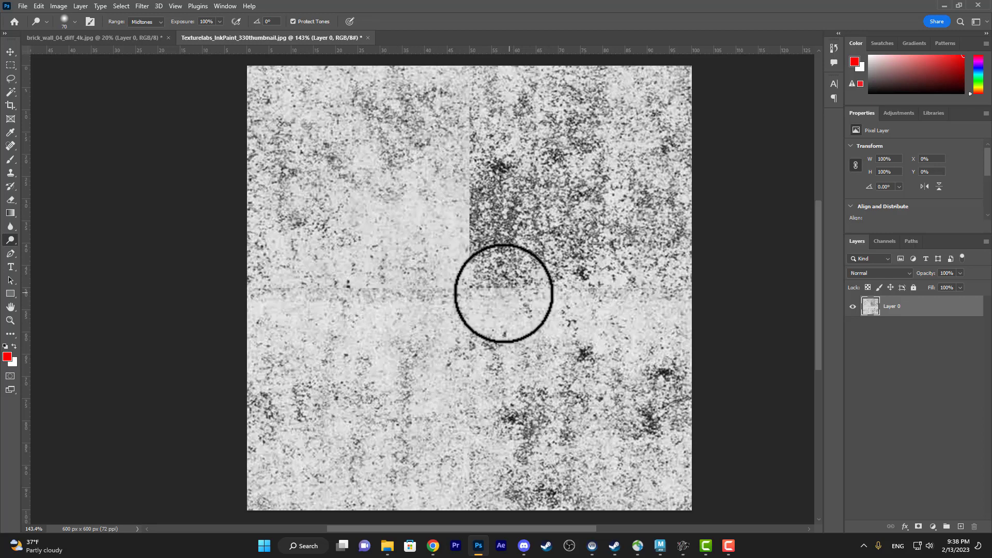
key(ctrl+Tab)
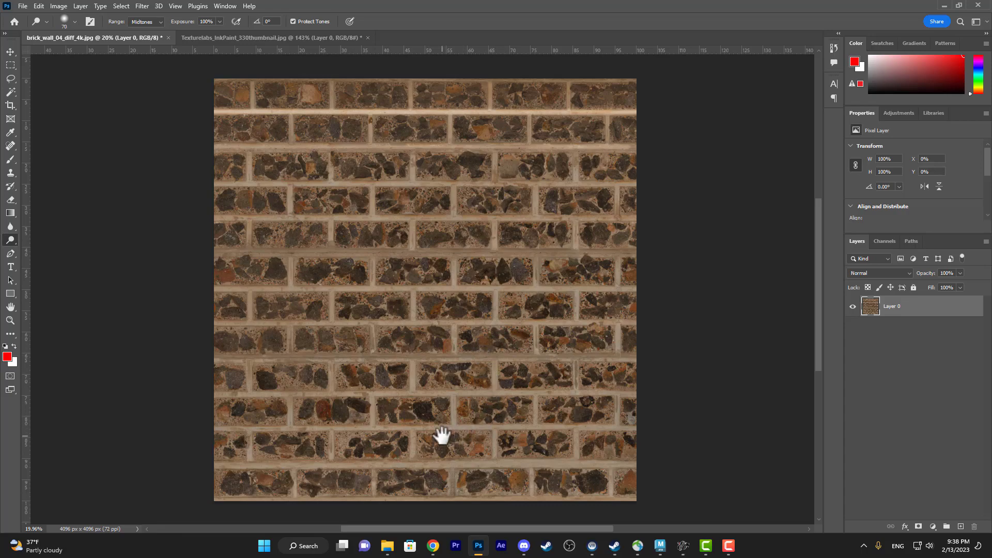
Try cloning stones from an upper brick over the dark stones two rows below with the Clone Stamp at brush size 200, then undo the strokes
drag(450, 437, 630, 356)
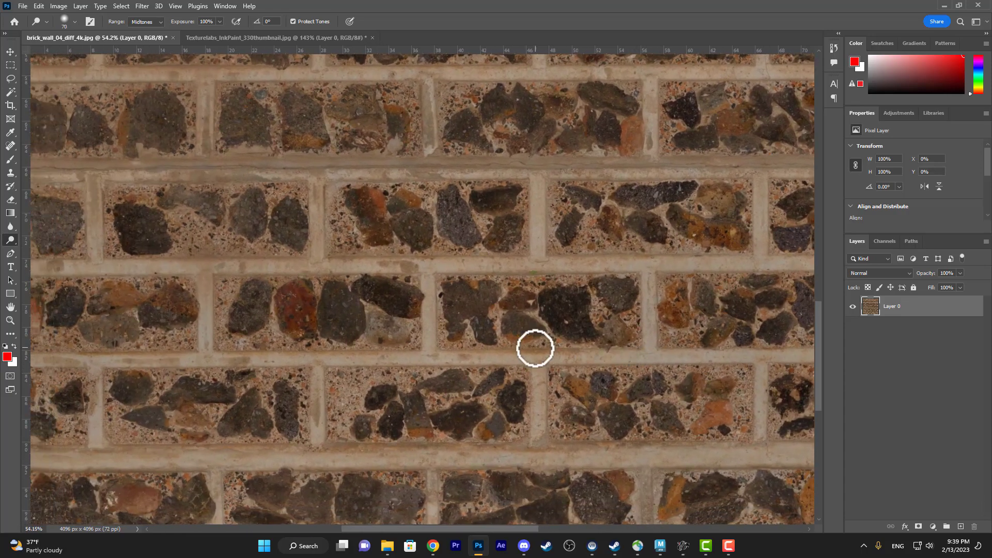
drag(623, 405, 308, 339)
drag(369, 366, 209, 439)
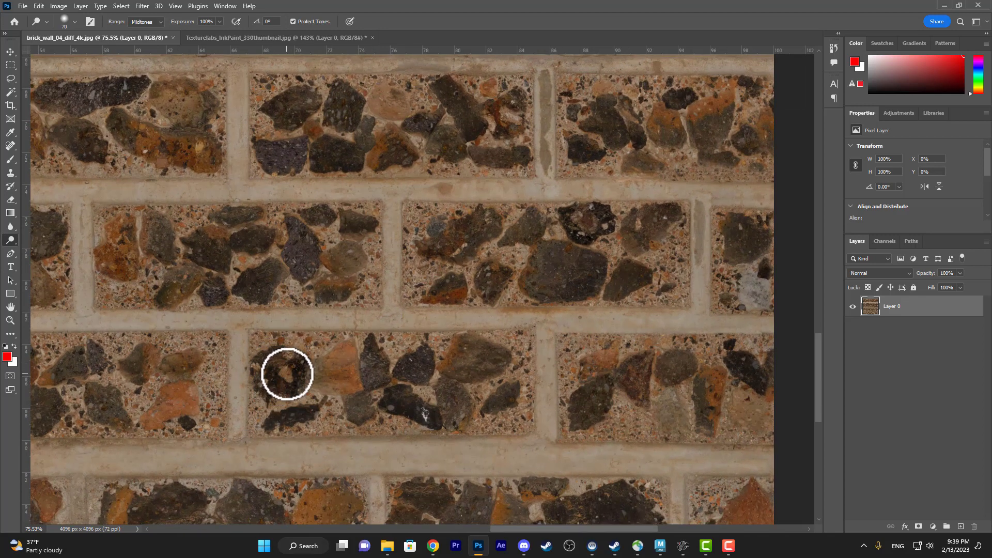
key(s)
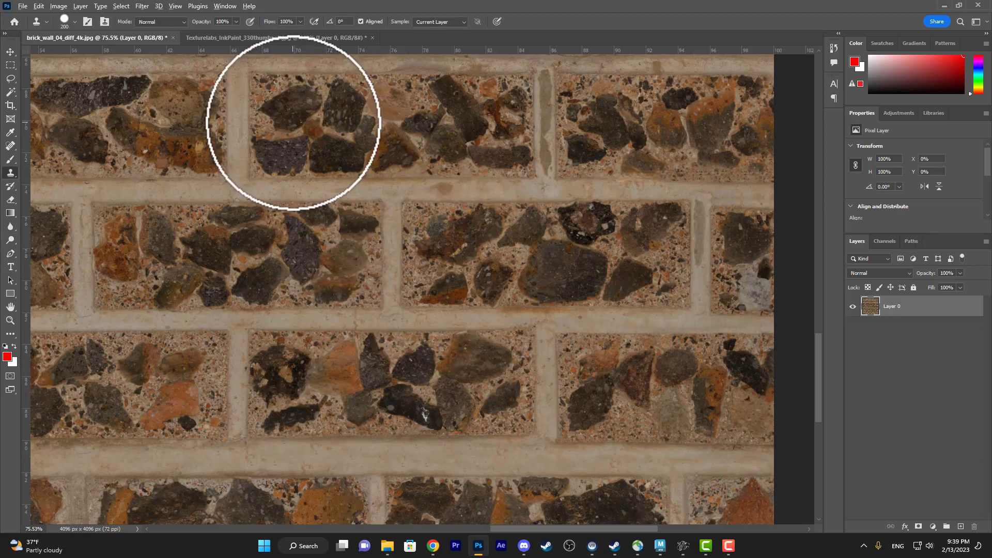
alt+click(293, 119)
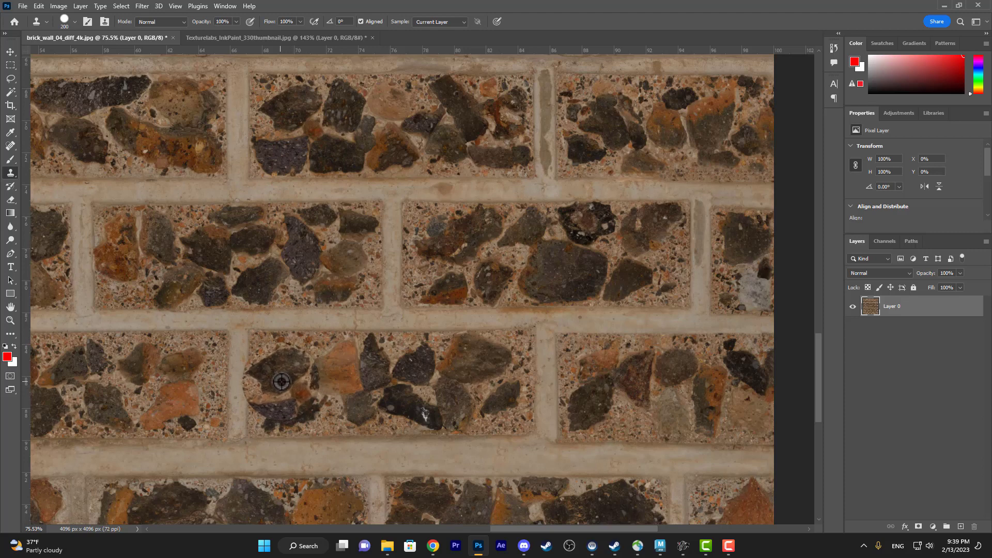
mouse_move(284, 381)
mouse_down()
mouse_move(282, 409)
mouse_move(334, 427)
mouse_move(408, 412)
mouse_move(448, 431)
mouse_up()
mouse_move(382, 424)
mouse_down()
mouse_move(300, 412)
mouse_move(327, 448)
mouse_move(355, 456)
mouse_move(323, 433)
mouse_move(316, 449)
mouse_move(276, 458)
mouse_move(285, 476)
mouse_move(345, 476)
mouse_move(392, 472)
mouse_move(455, 443)
mouse_move(458, 470)
mouse_up()
mouse_move(279, 478)
mouse_down()
mouse_move(229, 461)
mouse_move(223, 435)
mouse_move(272, 440)
mouse_up()
key(ctrl+z)
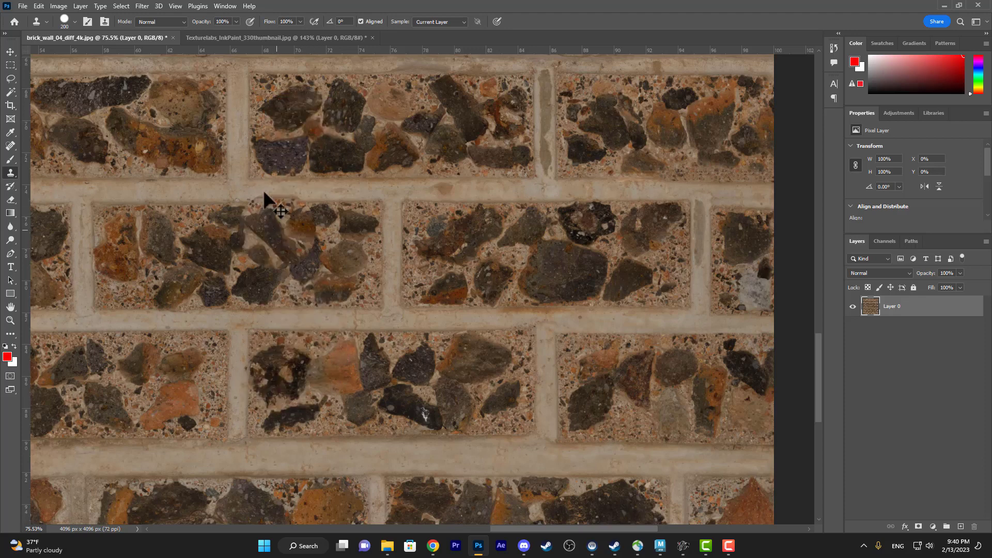
Try cloning a brick over the rows below it, sampling from its upper corner and from its dark stone, then undo the strokes
click(259, 110)
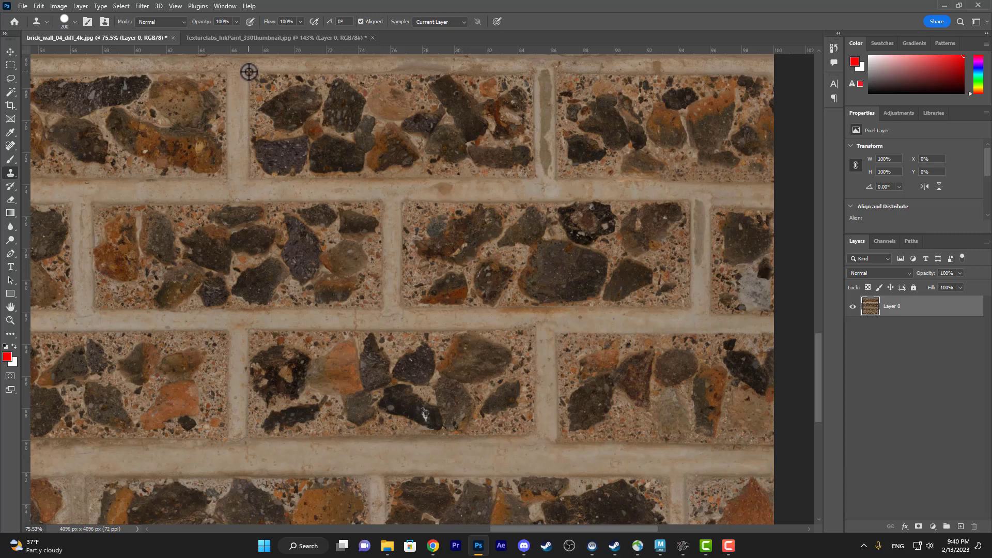
alt+click(249, 72)
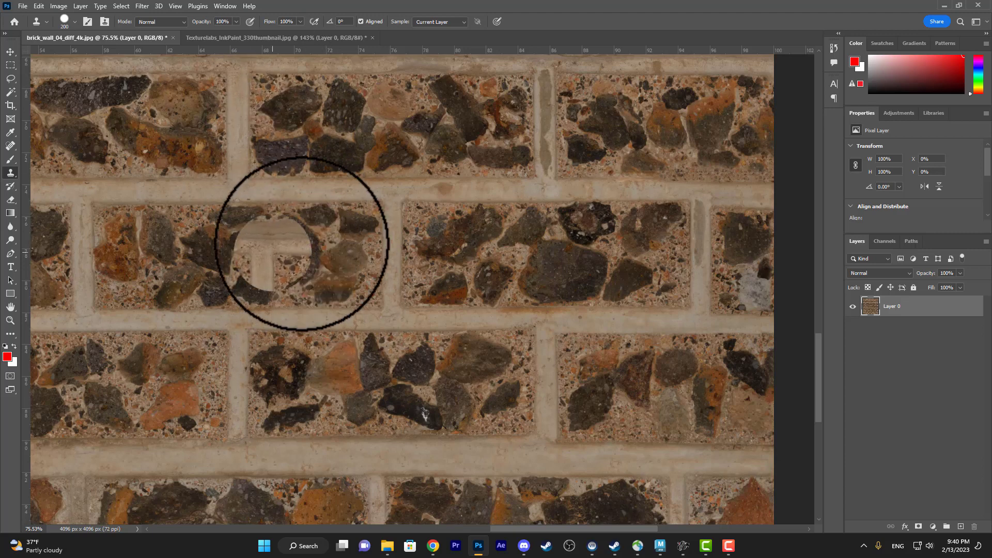
mouse_move(324, 245)
mouse_down()
mouse_move(582, 291)
mouse_move(629, 276)
mouse_move(635, 290)
mouse_move(441, 310)
mouse_move(392, 310)
mouse_move(383, 292)
mouse_move(395, 328)
mouse_move(385, 310)
mouse_move(348, 305)
mouse_move(346, 327)
mouse_move(413, 335)
mouse_move(403, 325)
mouse_up()
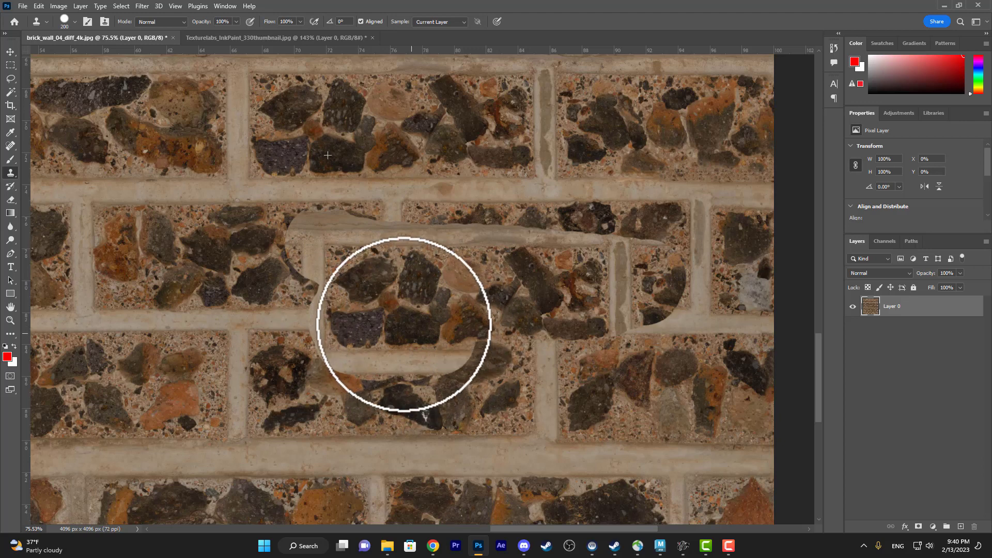
click(315, 172)
key(ctrl+z)
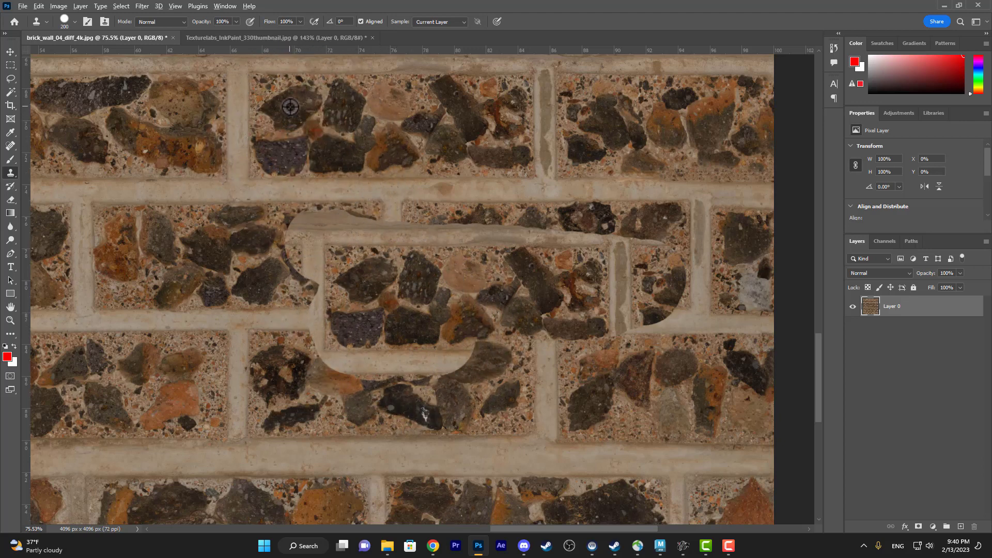
alt+click(290, 107)
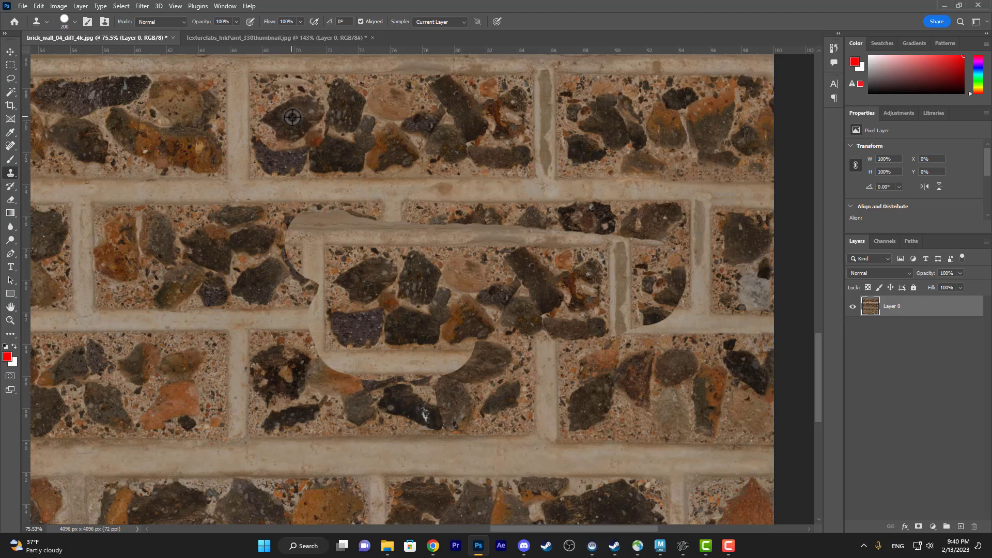
mouse_move(285, 308)
mouse_down()
mouse_move(251, 303)
mouse_move(361, 310)
mouse_move(351, 301)
mouse_move(299, 348)
mouse_move(306, 354)
mouse_move(520, 354)
mouse_move(569, 381)
mouse_move(442, 350)
mouse_move(512, 347)
mouse_up()
key(ctrl+z)
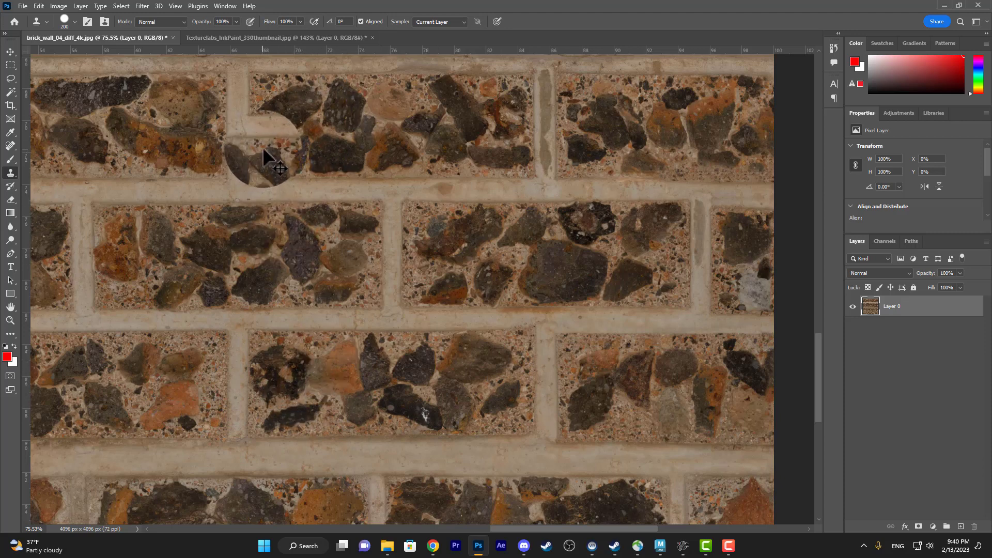
Try stamping a sampled brick corner onto the mortar joint and brick in a lower row, then undo the stamps
scroll(269, 127, up, 3)
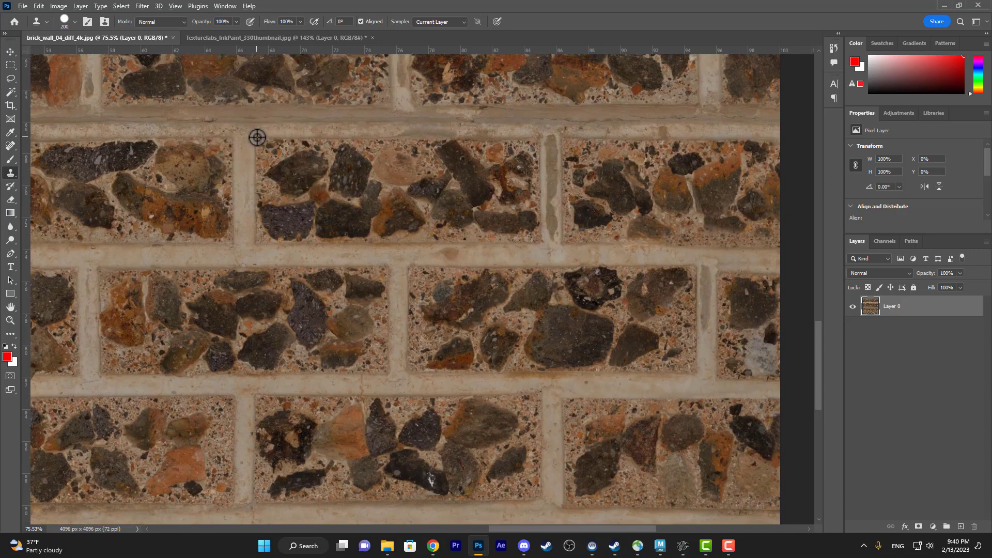
key(space)
drag(306, 316, 313, 211)
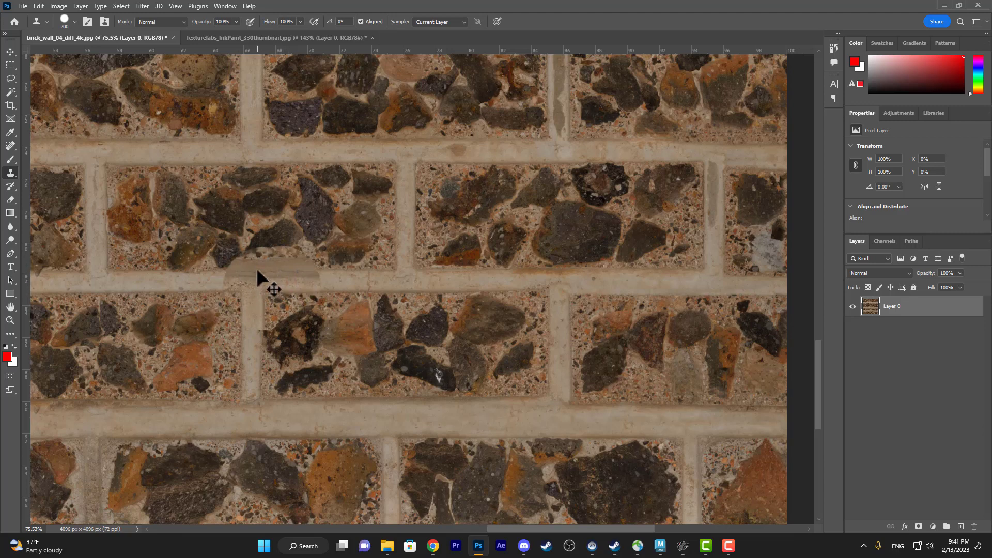
key(ctrl+z)
key(ctrl+z)
key(ctrl+z)
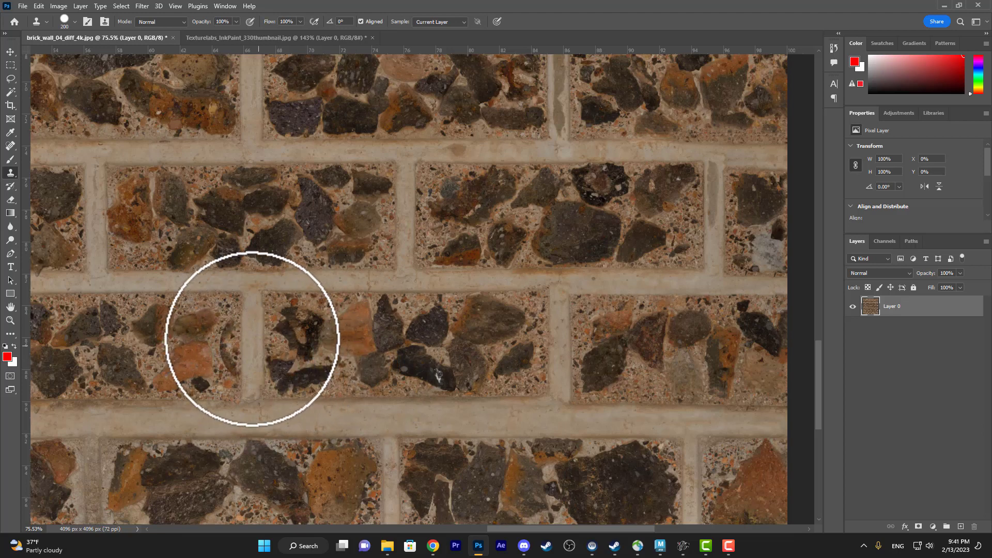
drag(243, 331, 287, 398)
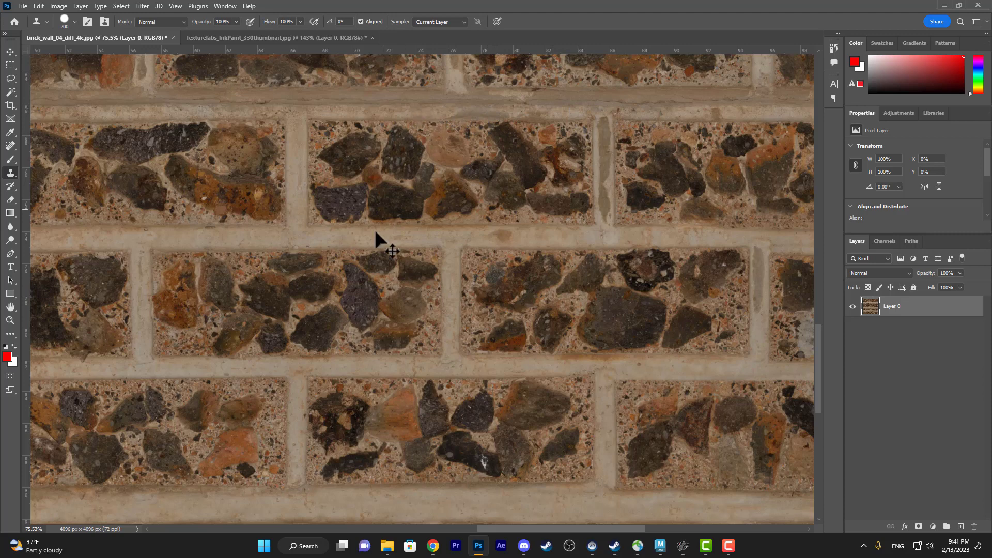
Clone the neighbouring brick's stones over the brick with the black and orange stones in the second-lowest row, sampling from the neighbour's upper corner
mouse_move(333, 363)
mouse_down()
mouse_move(467, 235)
mouse_move(454, 178)
mouse_move(435, 162)
mouse_move(452, 185)
mouse_move(527, 207)
mouse_up()
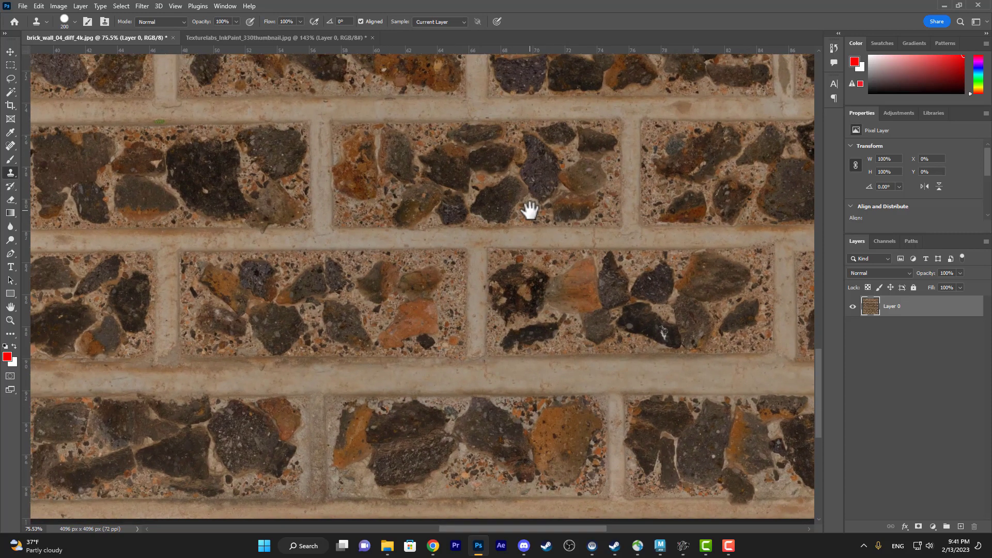
drag(238, 305, 194, 306)
alt+click(180, 251)
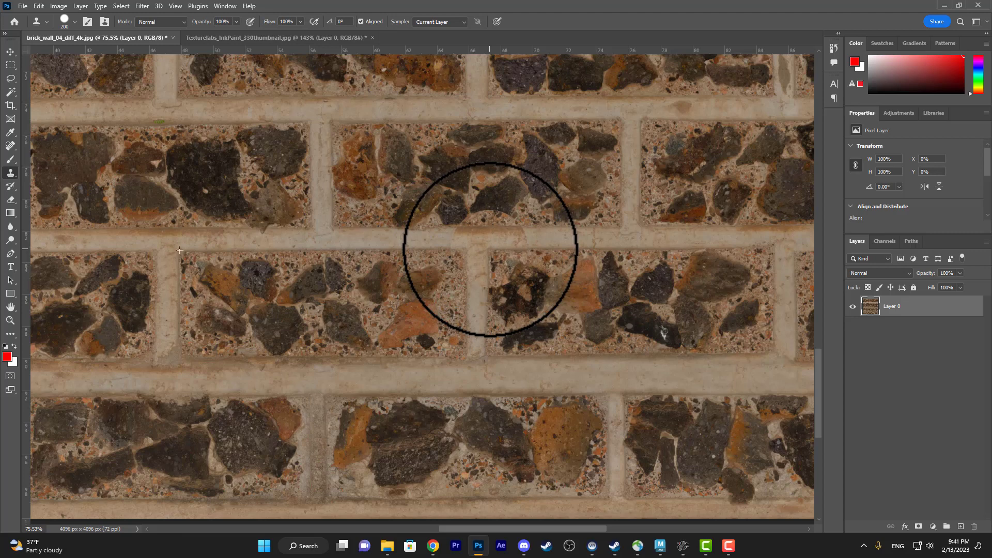
mouse_move(505, 244)
mouse_down()
mouse_move(531, 314)
mouse_move(507, 324)
mouse_move(569, 325)
mouse_move(598, 313)
mouse_move(565, 291)
mouse_move(520, 303)
mouse_move(389, 398)
mouse_move(407, 390)
mouse_up()
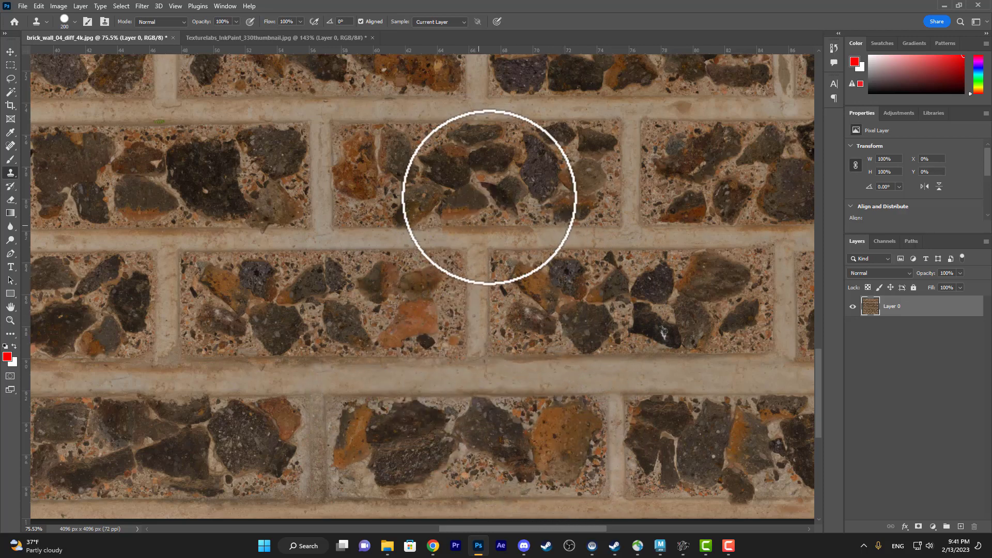
Try lightening the dark horizontal mortar line with the Dodge tool at 100% exposure, then undo the stroke
mouse_move(488, 197)
mouse_down()
mouse_move(419, 392)
mouse_move(420, 421)
mouse_move(421, 299)
mouse_move(316, 333)
mouse_up()
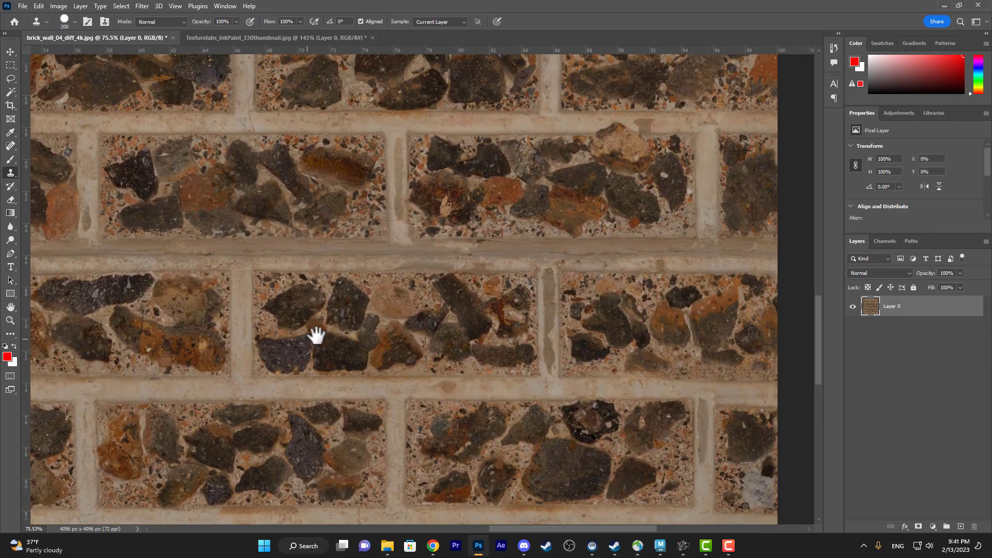
mouse_move(451, 298)
mouse_down()
mouse_move(501, 271)
mouse_move(456, 255)
mouse_move(490, 254)
mouse_move(461, 246)
mouse_move(492, 250)
mouse_up()
key(o)
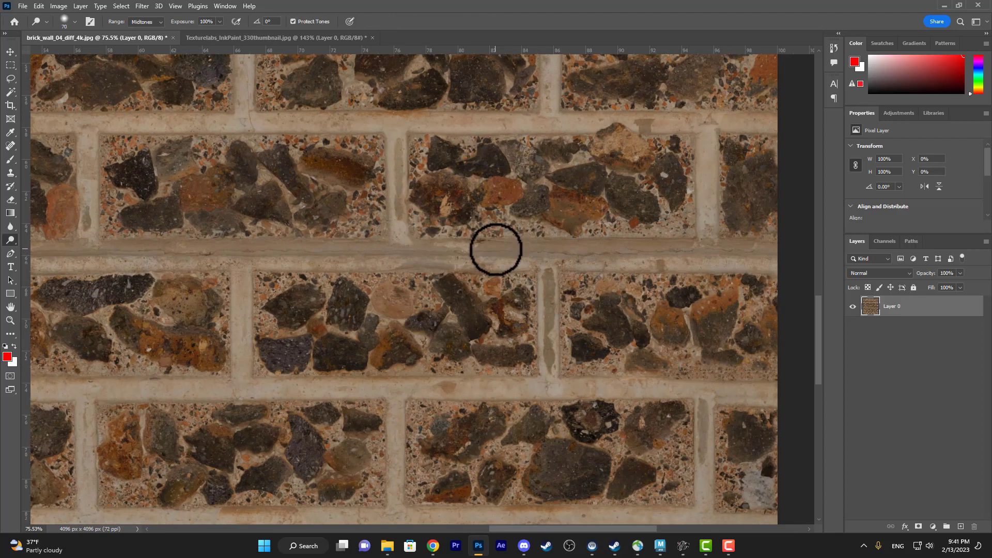
drag(523, 253, 638, 255)
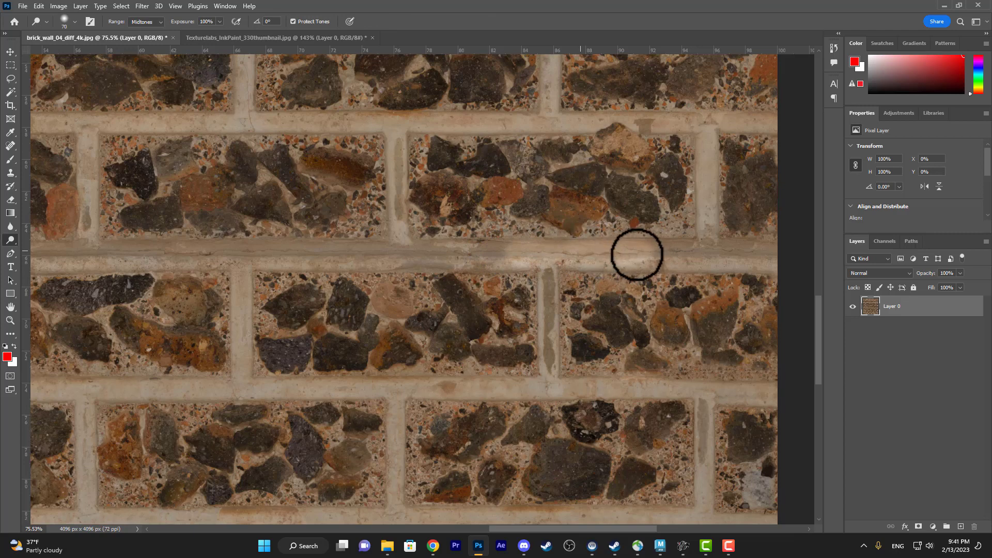
key(ctrl+z)
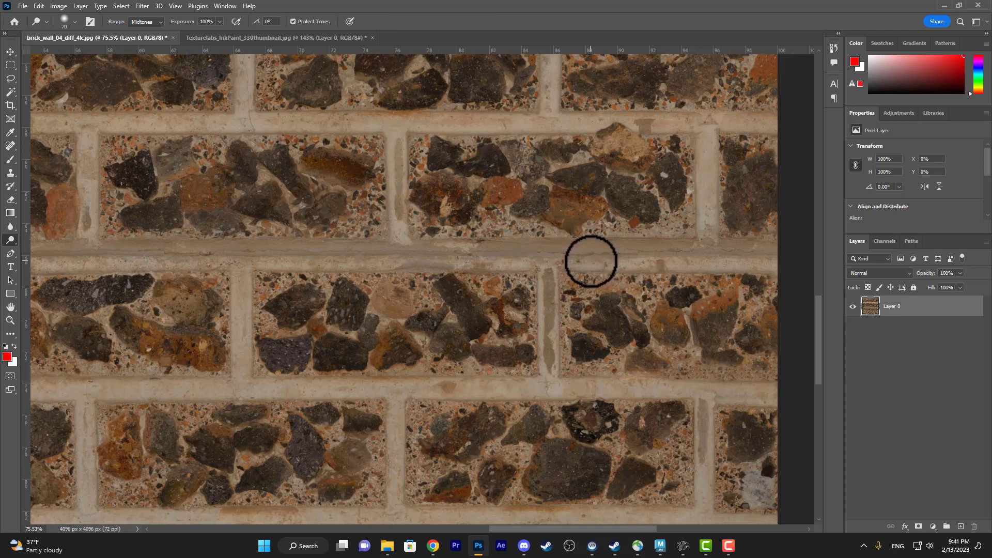
Lower the Dodge tool's exposure to 20% and lighten the dark horizontal mortar line gradually
click(217, 19)
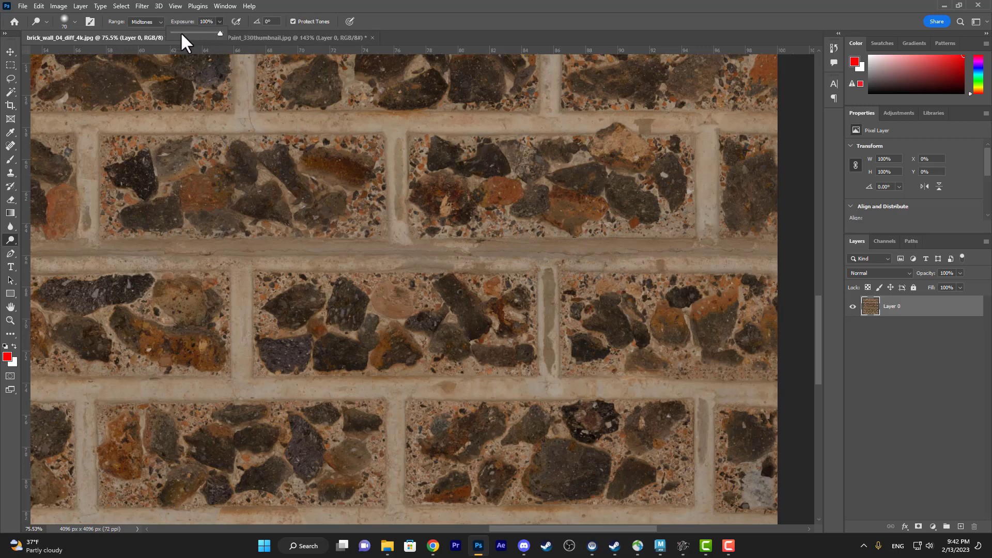
click(177, 33)
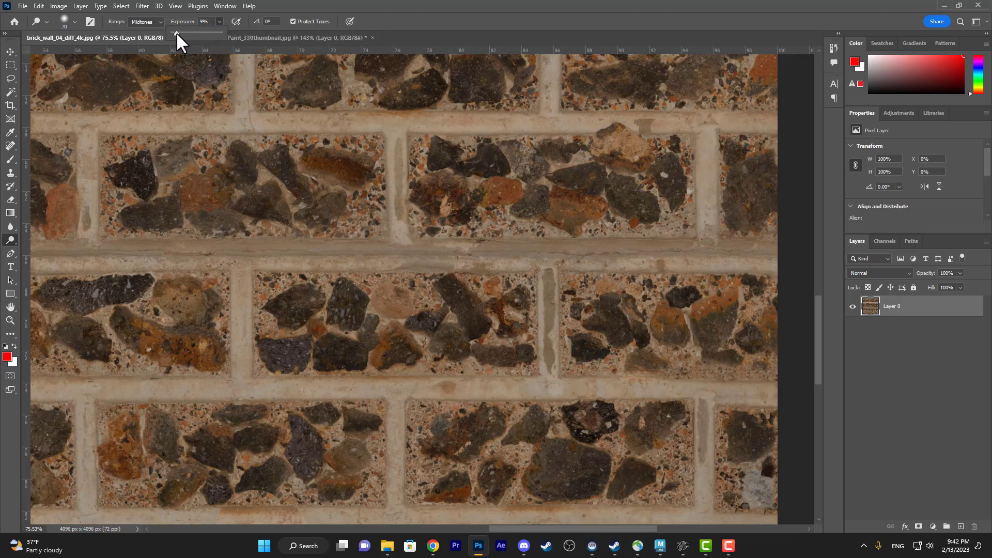
click(220, 21)
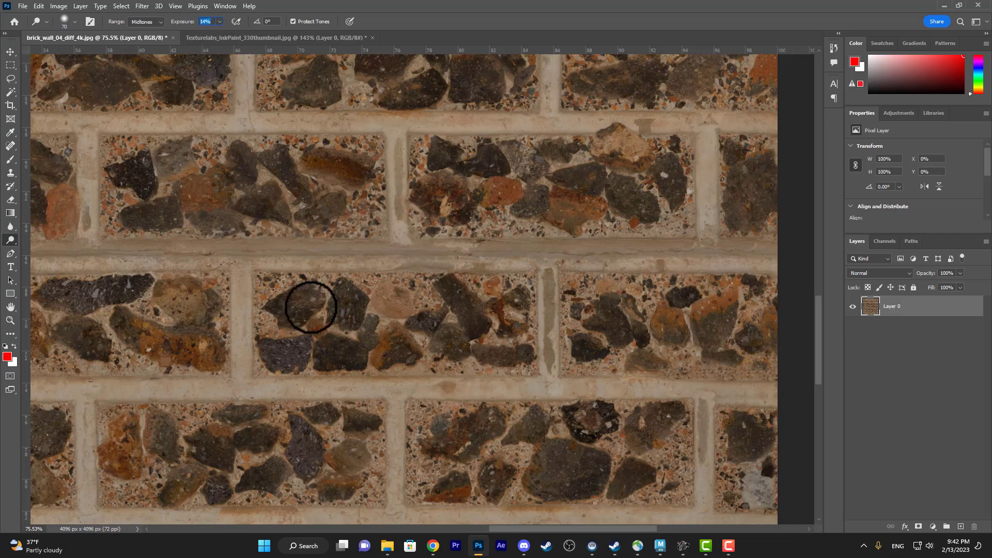
key(Return)
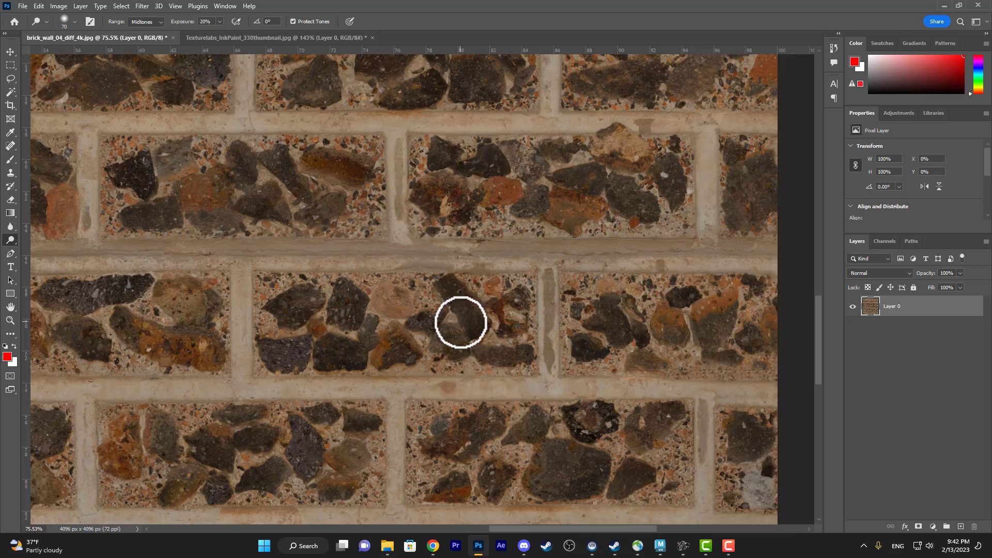
drag(633, 272, 615, 269)
drag(705, 259, 608, 266)
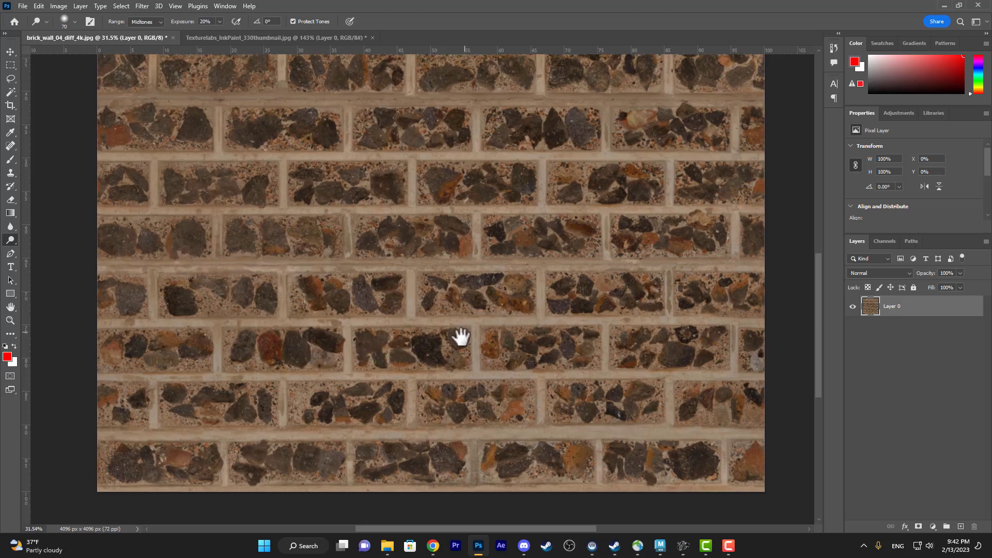
drag(458, 334, 451, 473)
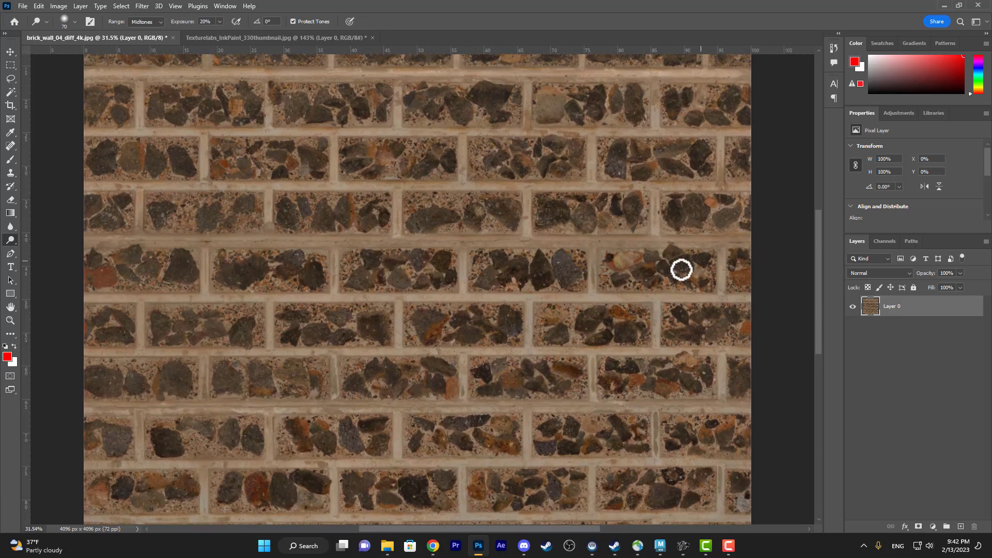
drag(652, 276, 514, 267)
scroll(636, 242, down, 4)
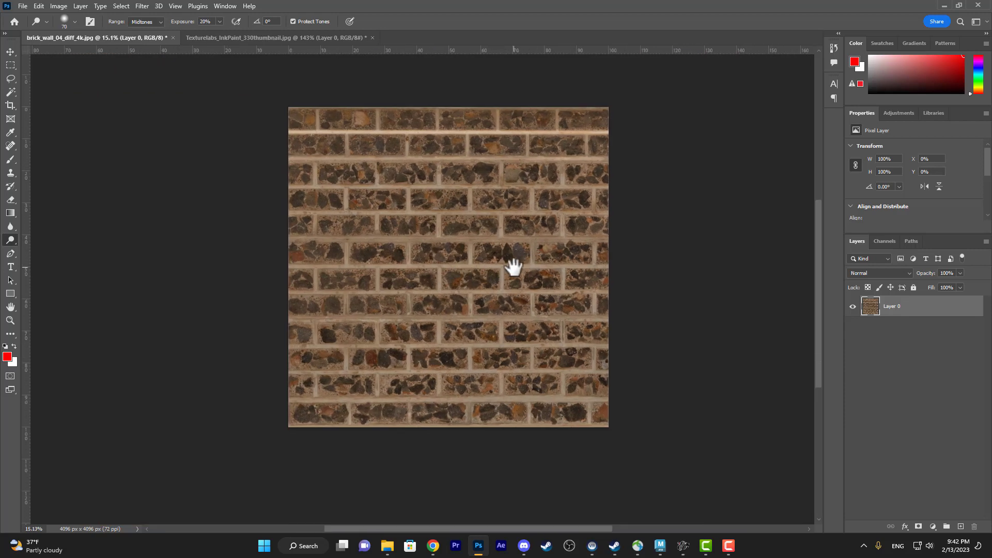
key(ctrl+Tab)
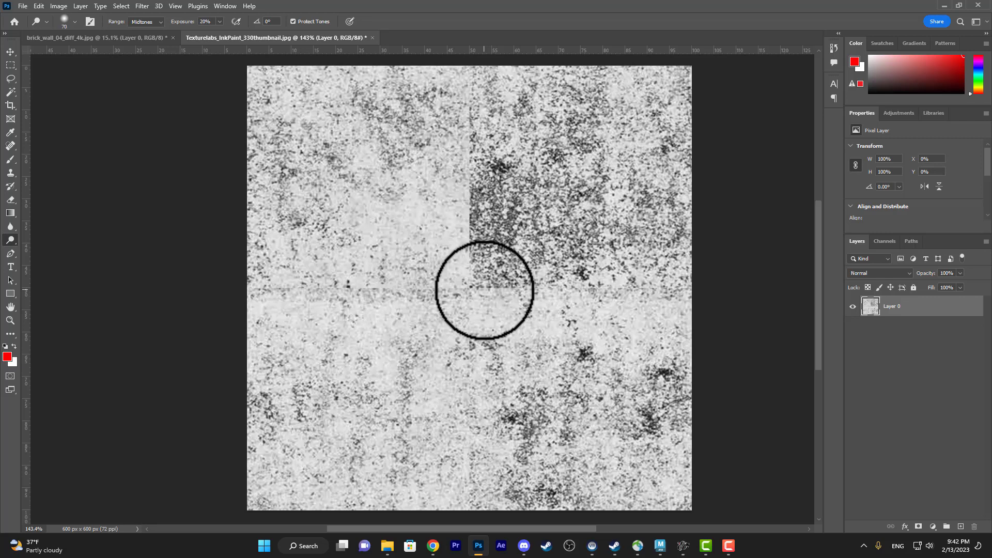
key(ctrl+Tab)
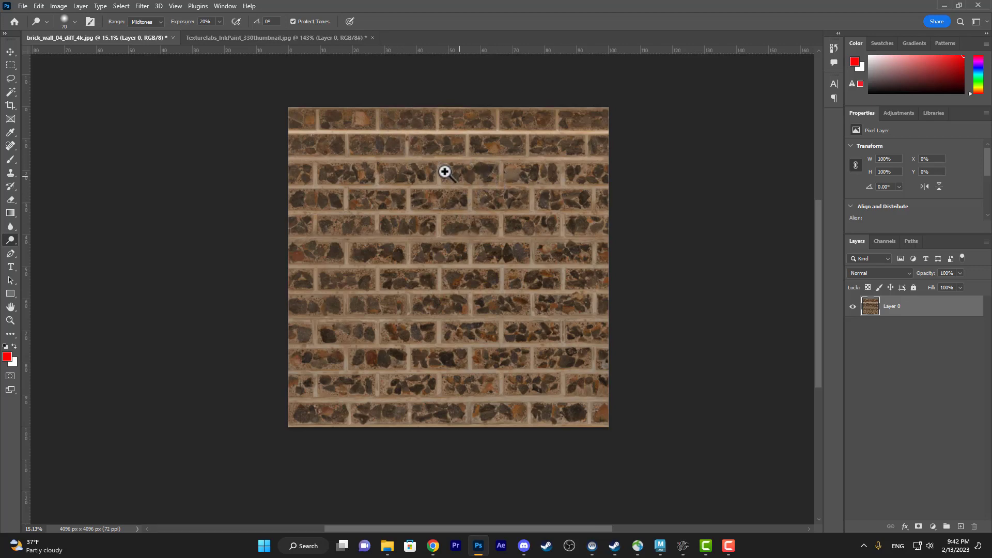
Set the Clone Stamp brush to 34 px for retouching the rust-stained vertical mortar joint in the second brick row
mouse_move(409, 145)
mouse_down()
mouse_move(505, 142)
mouse_move(496, 142)
mouse_move(522, 204)
mouse_up()
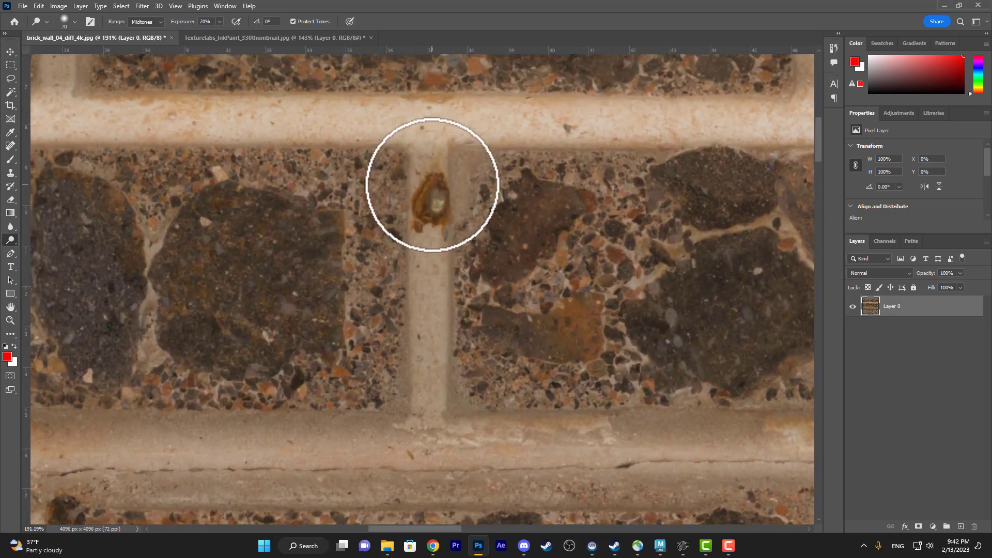
key(s)
key(alt)
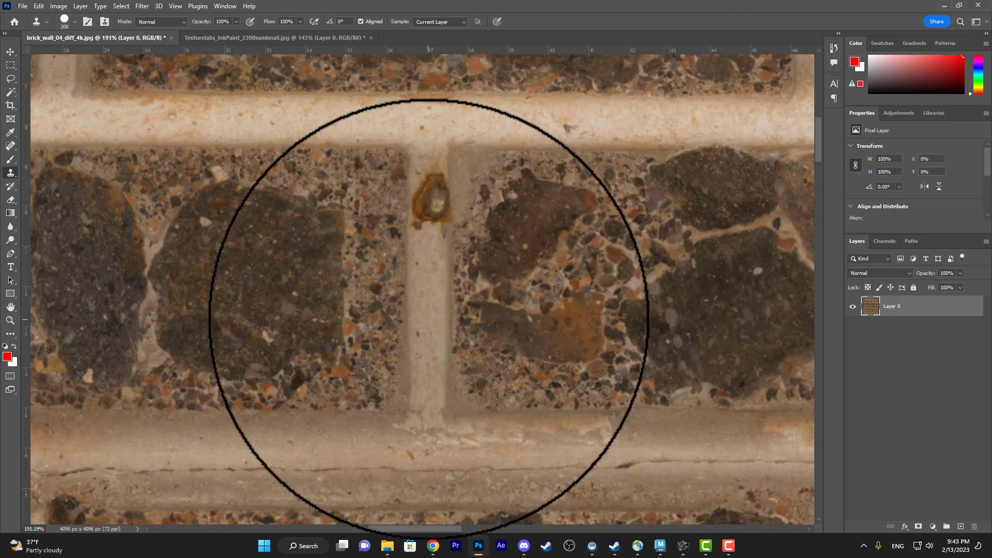
right_click(432, 315)
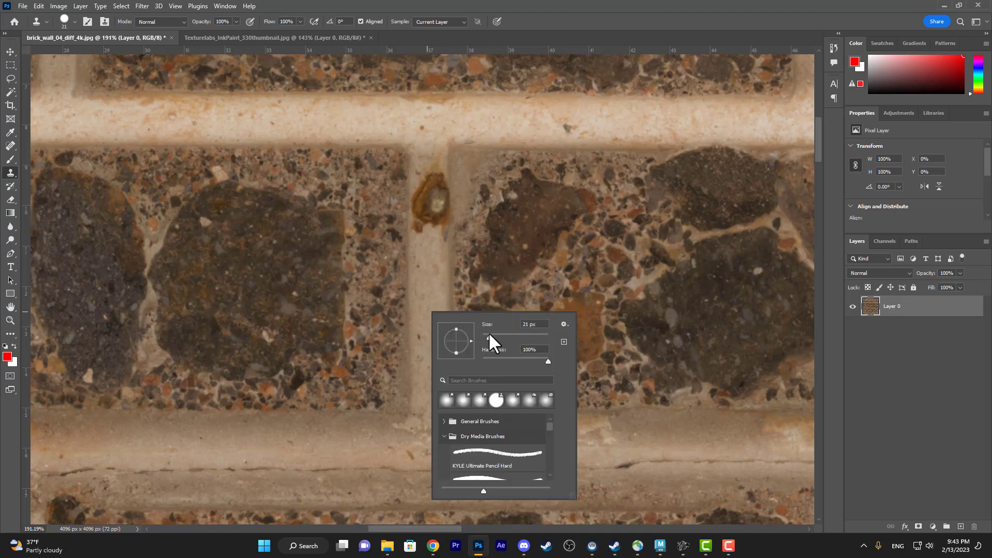
drag(487, 332, 486, 332)
drag(489, 335, 492, 335)
click(427, 273)
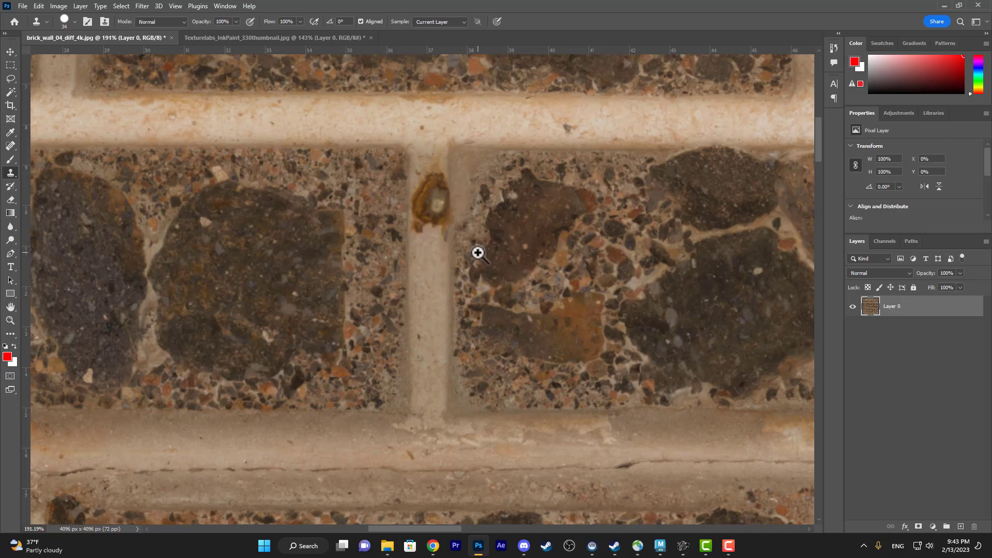
Clone a clean mortar junction from a lower row over the rust stain at the head of the vertical joint
scroll(452, 248, down, 5)
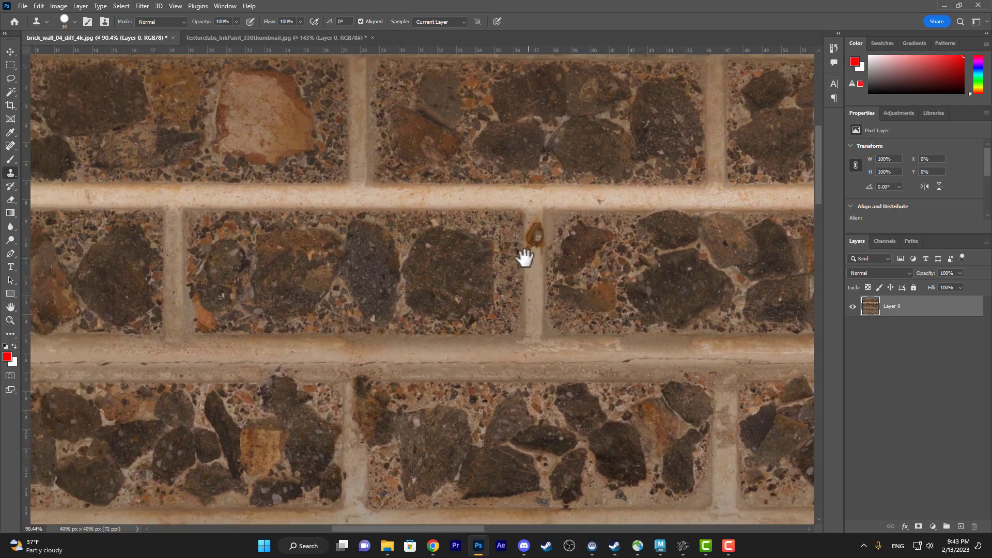
drag(524, 257, 439, 181)
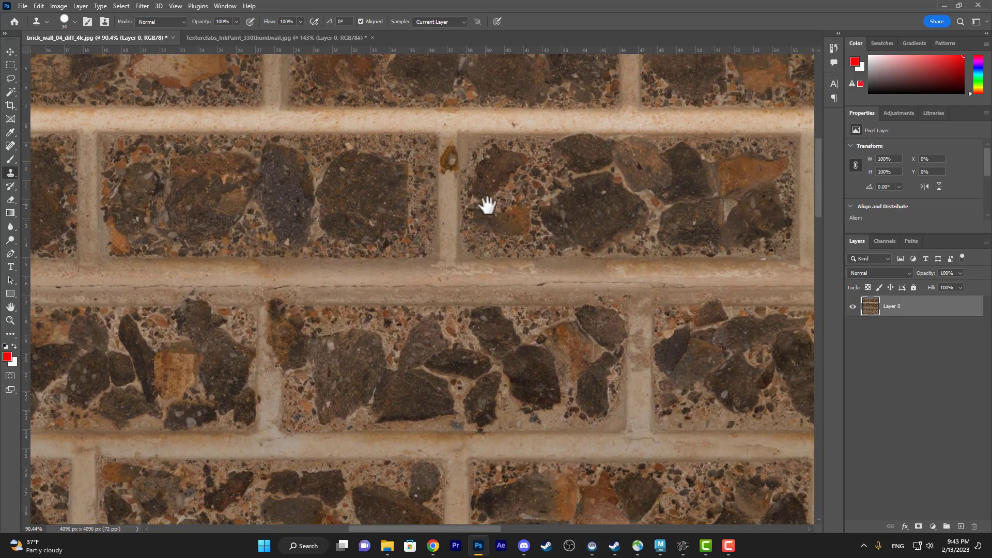
drag(488, 206, 137, 203)
mouse_move(249, 222)
mouse_down()
mouse_move(266, 222)
mouse_move(296, 358)
mouse_move(389, 176)
mouse_move(445, 137)
mouse_up()
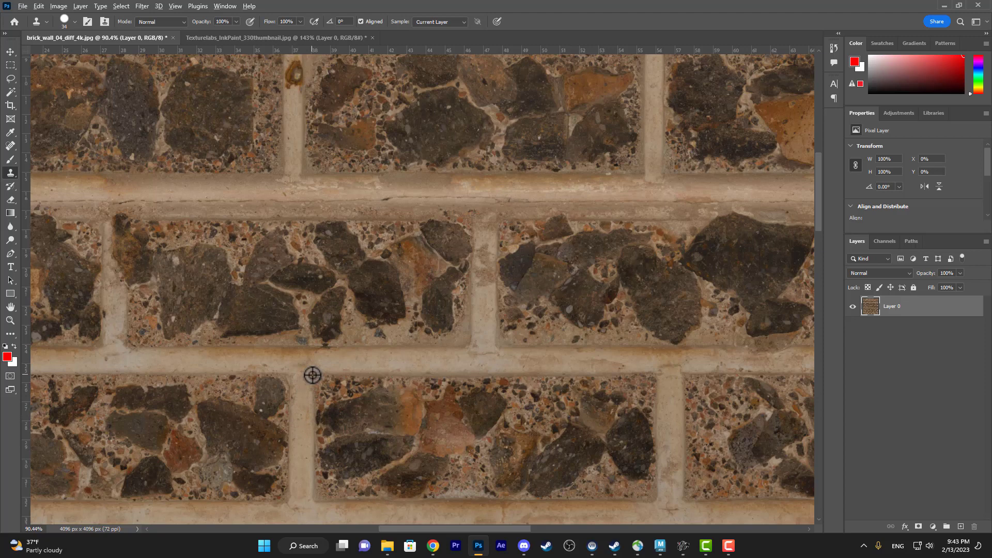
drag(360, 146, 436, 291)
drag(352, 188, 388, 210)
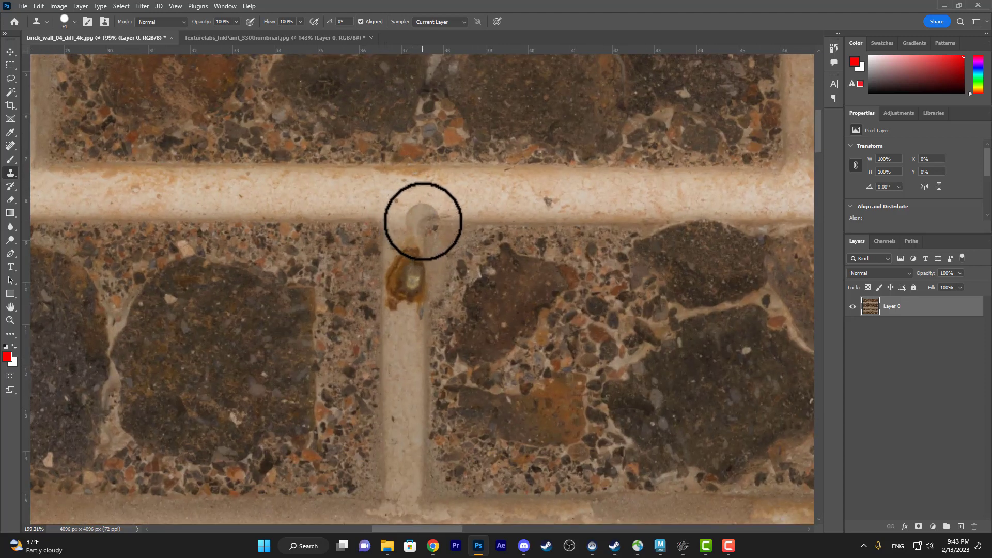
mouse_move(426, 222)
mouse_down()
mouse_move(397, 307)
mouse_move(403, 313)
mouse_move(408, 255)
mouse_move(404, 388)
mouse_move(392, 235)
mouse_move(396, 221)
mouse_move(406, 278)
mouse_move(418, 239)
mouse_move(404, 227)
mouse_move(425, 219)
mouse_move(399, 170)
mouse_move(434, 212)
mouse_move(401, 210)
mouse_up()
Try lightening the cloned patch at the mortar junction with a 40 px Dodge brush, then undo the stroke
key(o)
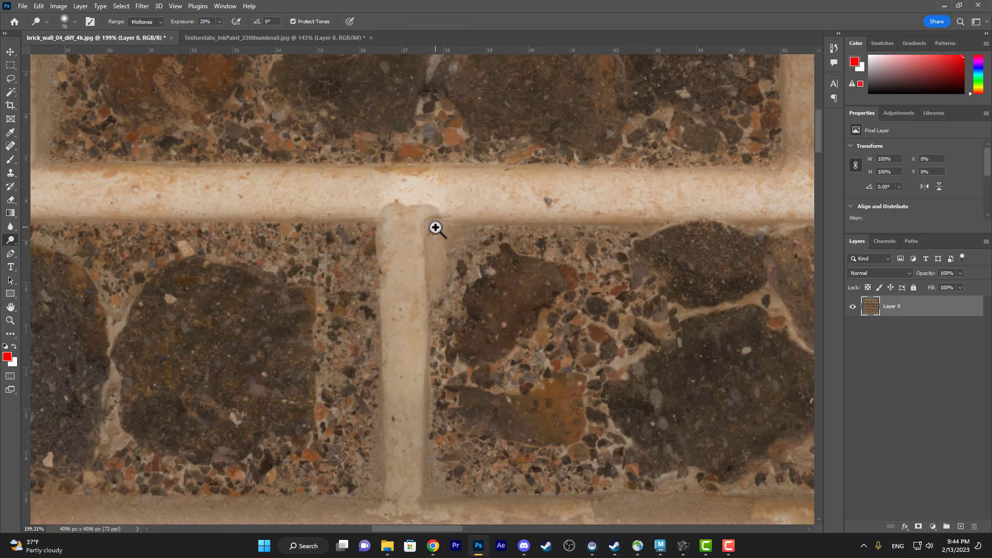
scroll(434, 224, down, 3)
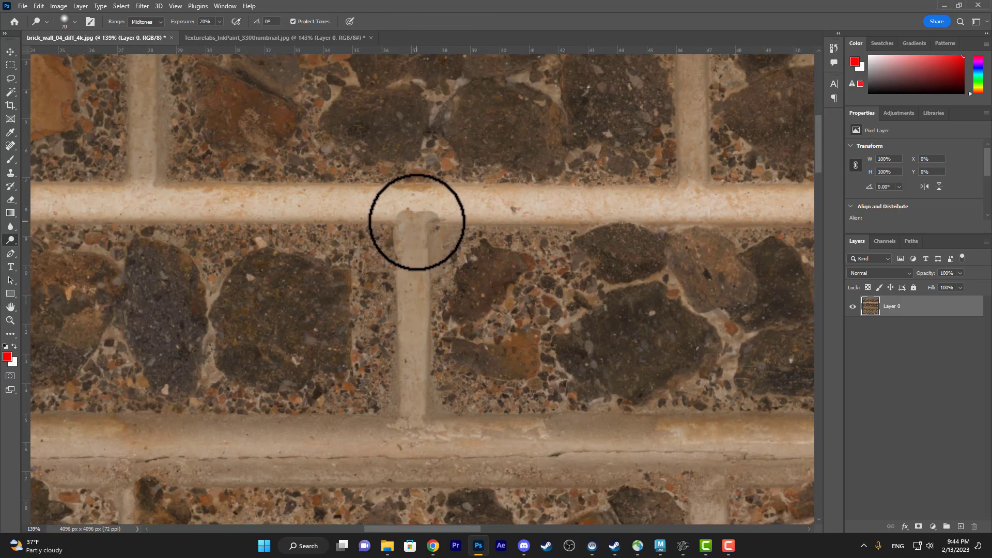
key(bracketleft)
key(bracketleft)
key(bracketleft)
key(bracketleft)
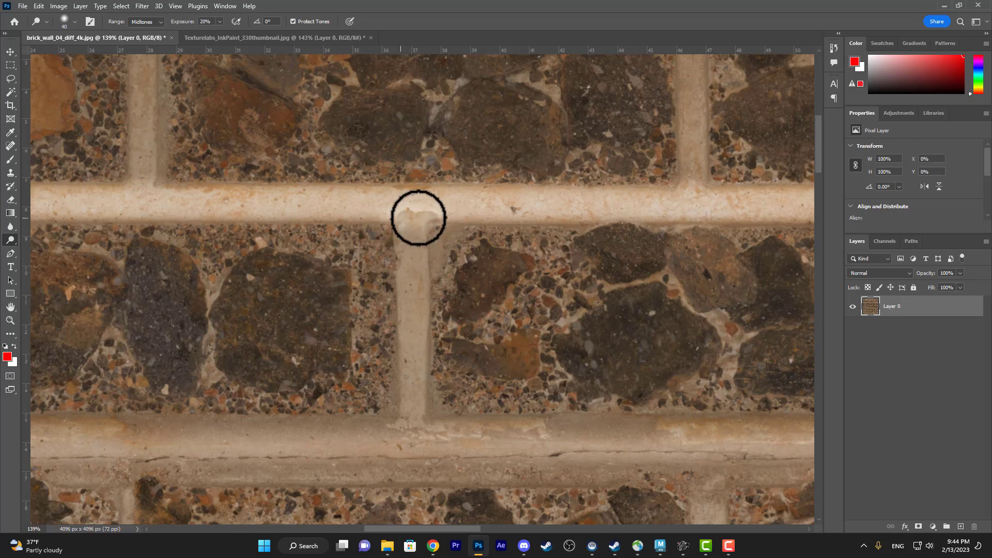
mouse_move(419, 218)
mouse_down()
mouse_move(467, 213)
mouse_move(440, 232)
mouse_move(420, 231)
mouse_move(361, 204)
mouse_move(441, 216)
mouse_move(436, 225)
mouse_move(479, 298)
mouse_move(440, 241)
mouse_move(462, 220)
mouse_move(478, 226)
mouse_move(435, 227)
mouse_move(480, 219)
mouse_up()
key(ctrl+z)
Remove the dark speck from the lightened horizontal mortar line with the Spot Healing Brush at 20 px
key(ctrl+space)
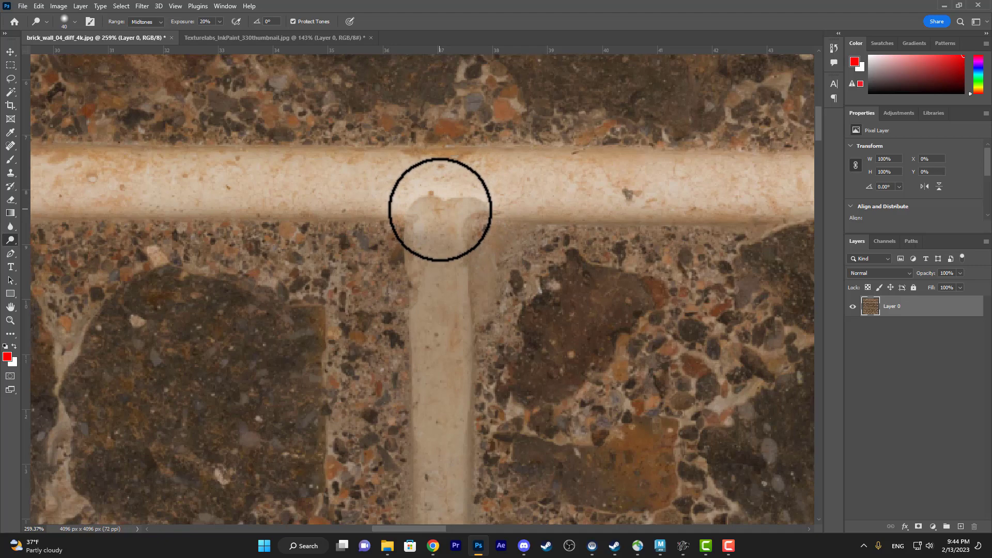
key(j)
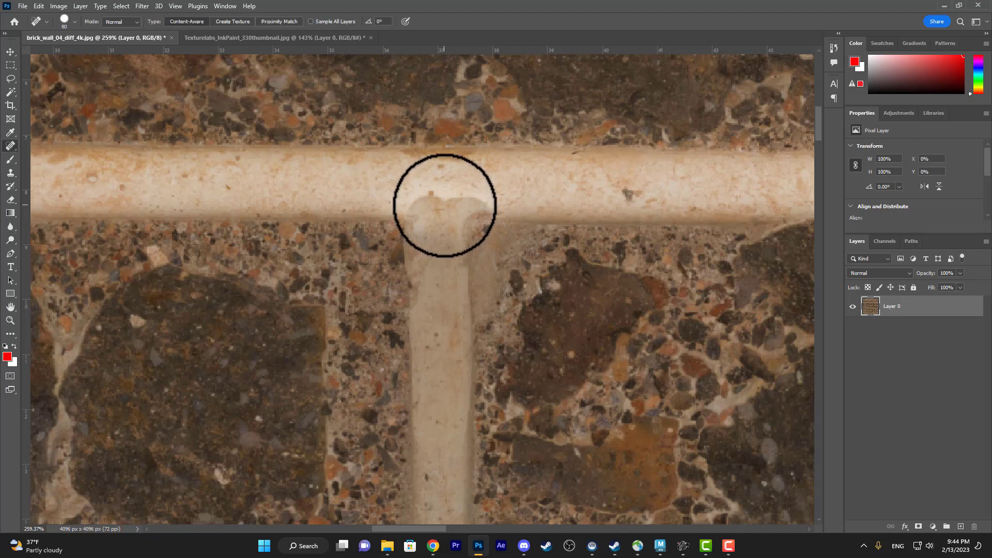
click(444, 205)
right_click(10, 146)
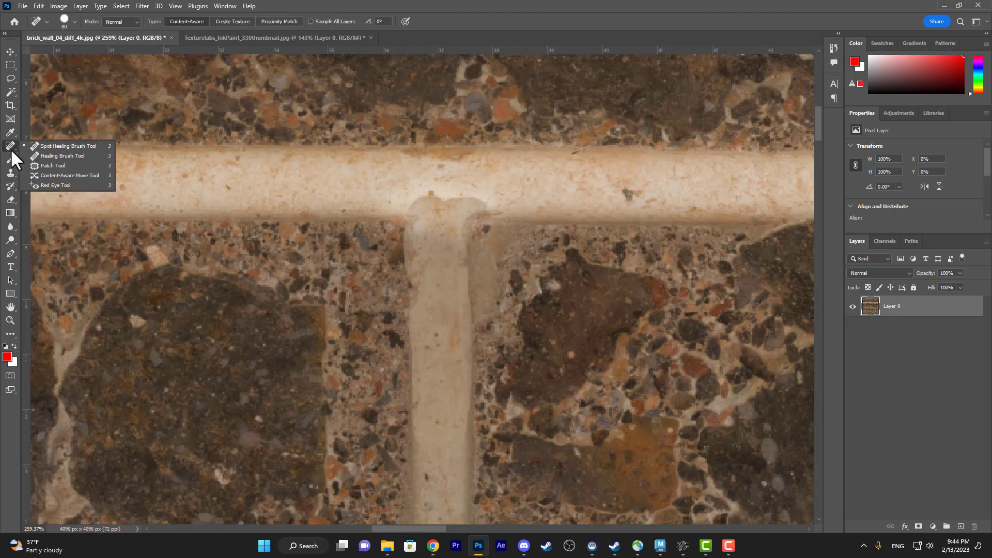
click(65, 147)
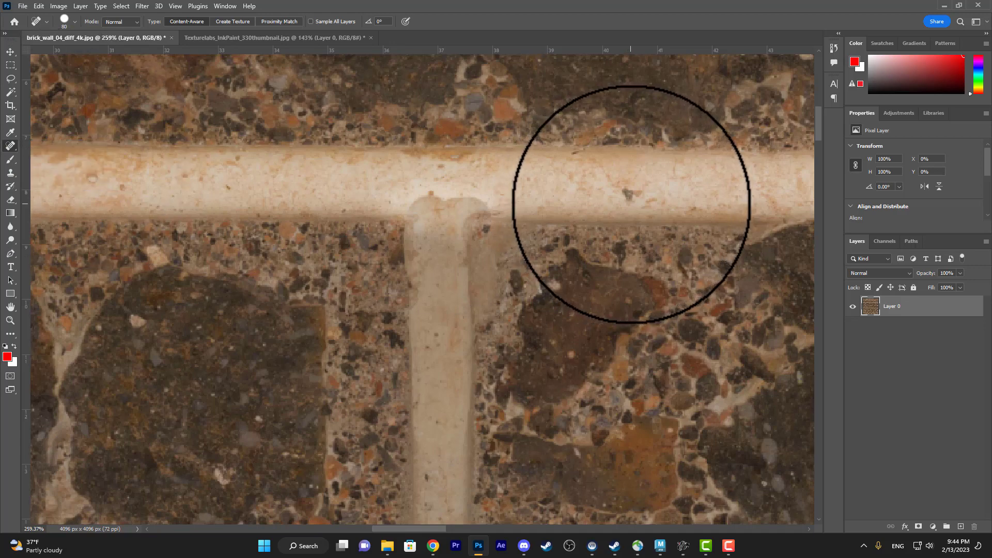
key(bracketleft)
key(bracketleft)
key(bracketleft)
key(bracketleft)
key(bracketleft)
key(bracketleft)
key(bracketleft)
key(bracketleft)
key(bracketleft)
key(bracketleft)
key(bracketleft)
key(bracketleft)
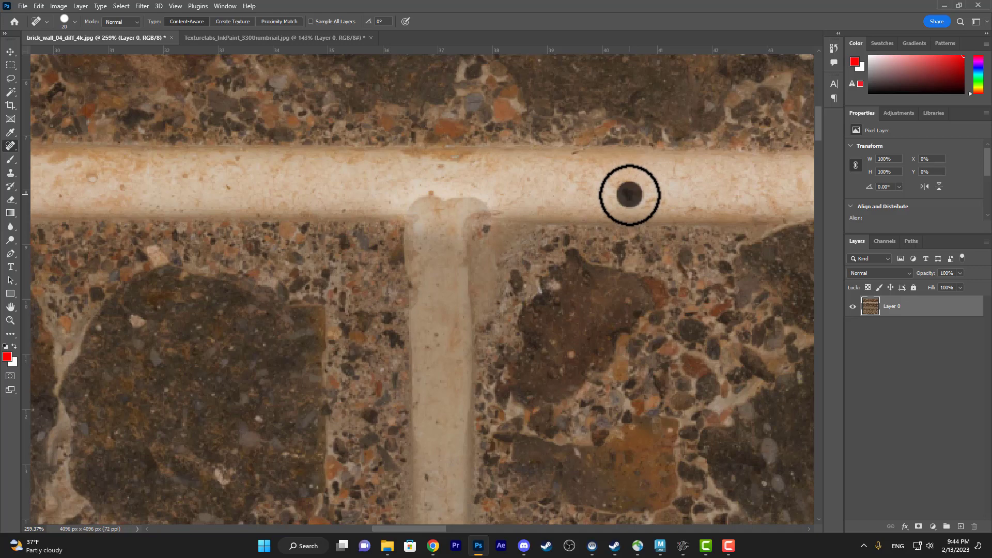
click(629, 195)
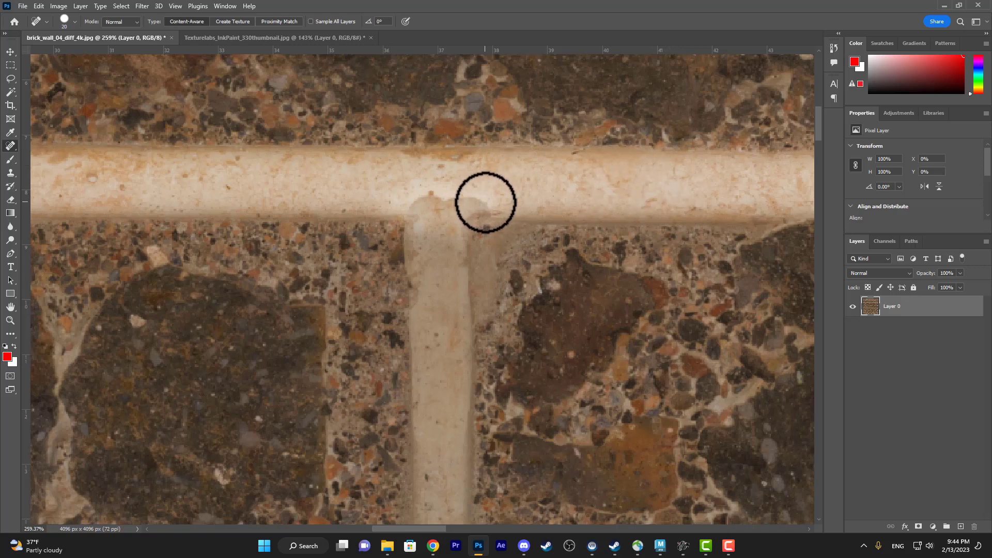
Heal the visible clone edges where the vertical joint meets the lightened horizontal mortar line
drag(484, 202, 364, 200)
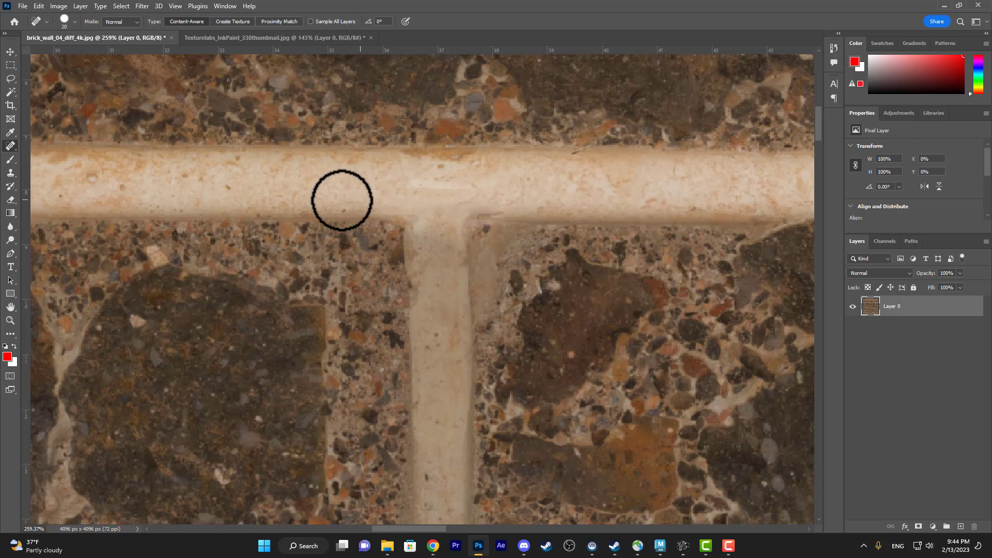
click(481, 206)
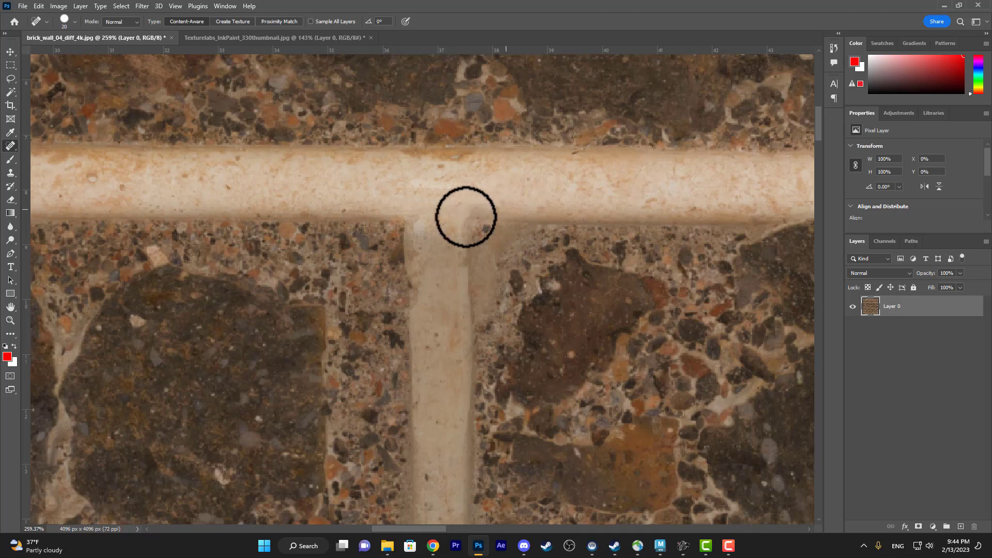
click(473, 199)
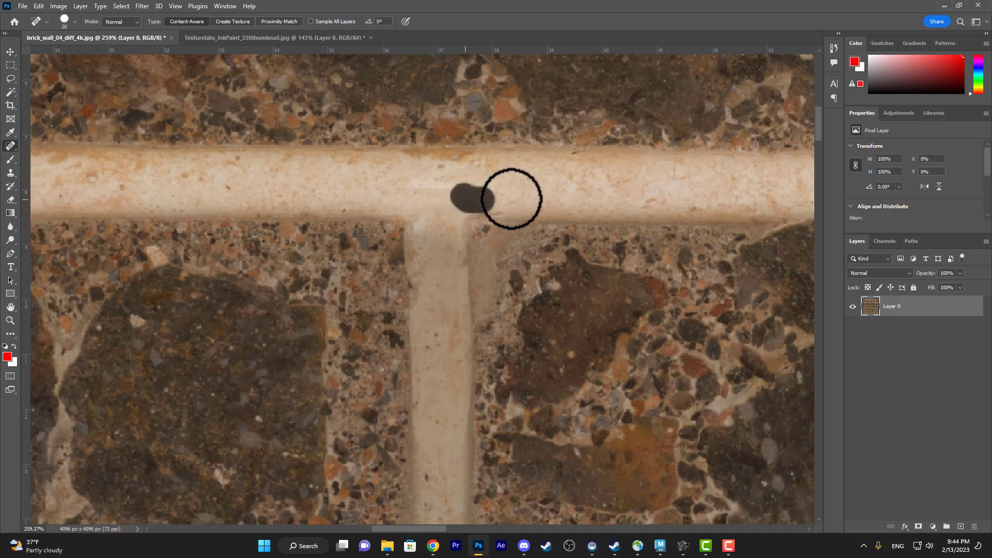
click(443, 200)
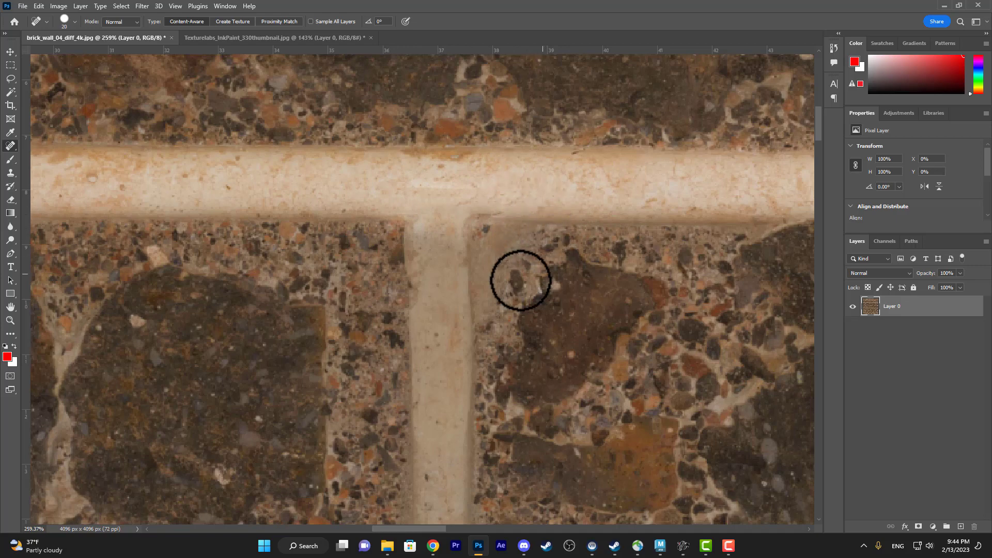
Try removing the dark crack between the grey and rust-coloured stones in the top brick row with the Spot Healing Brush, then undo it
mouse_move(591, 184)
mouse_down()
mouse_move(633, 248)
mouse_move(753, 281)
mouse_up()
drag(528, 229, 631, 281)
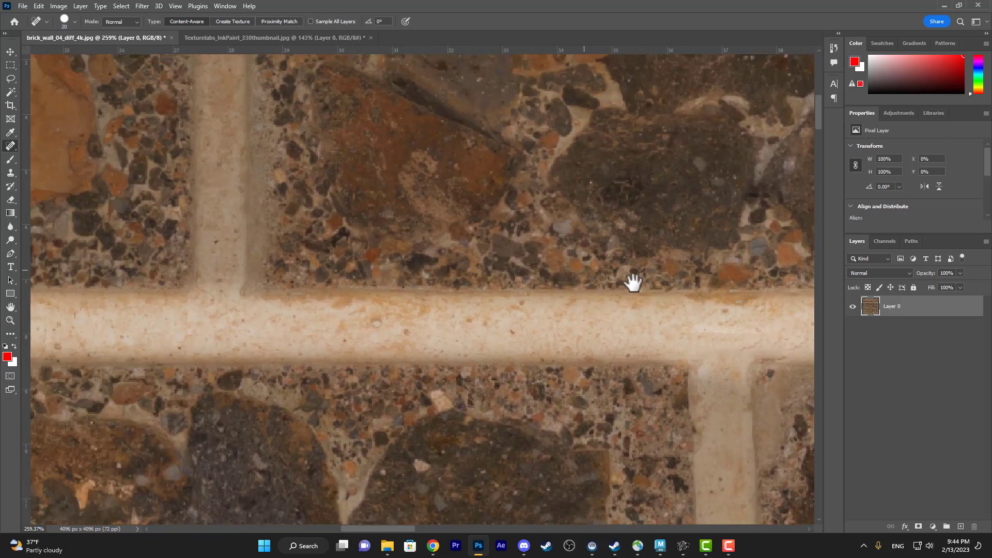
drag(560, 267, 638, 288)
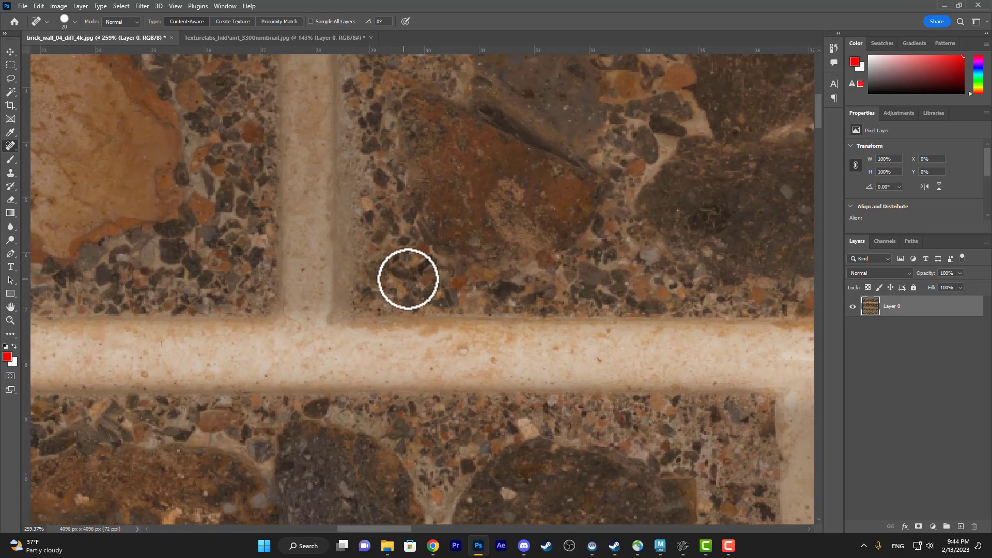
mouse_move(455, 217)
mouse_down()
mouse_move(294, 320)
mouse_move(305, 322)
mouse_up()
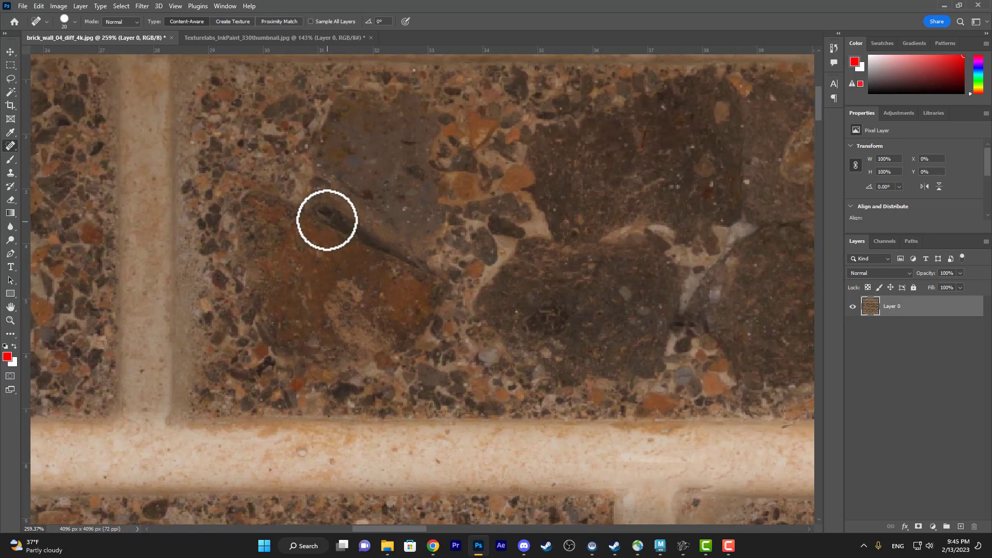
mouse_move(323, 215)
mouse_down()
mouse_move(417, 264)
mouse_move(440, 296)
mouse_up()
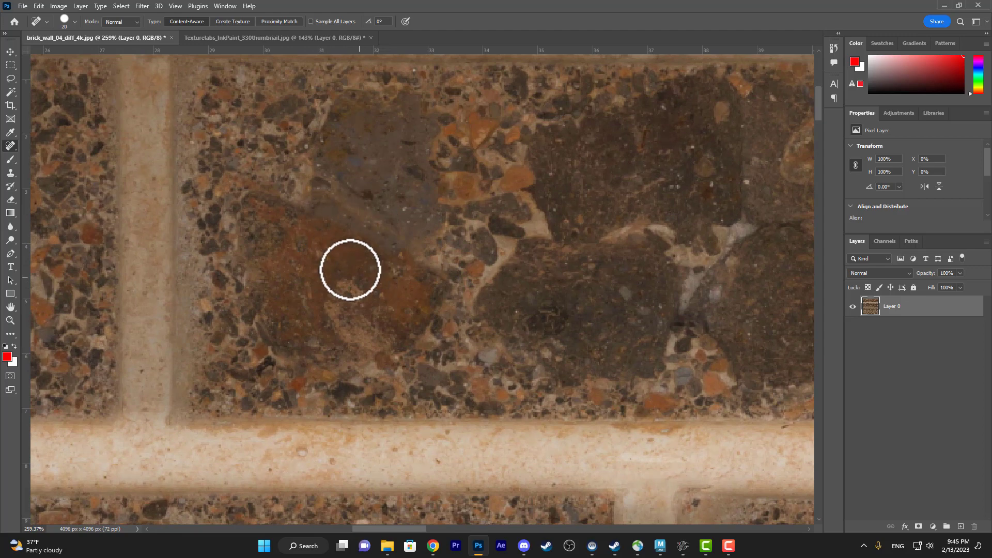
mouse_move(316, 206)
mouse_down()
mouse_move(381, 248)
mouse_move(420, 299)
mouse_up()
drag(332, 290, 417, 317)
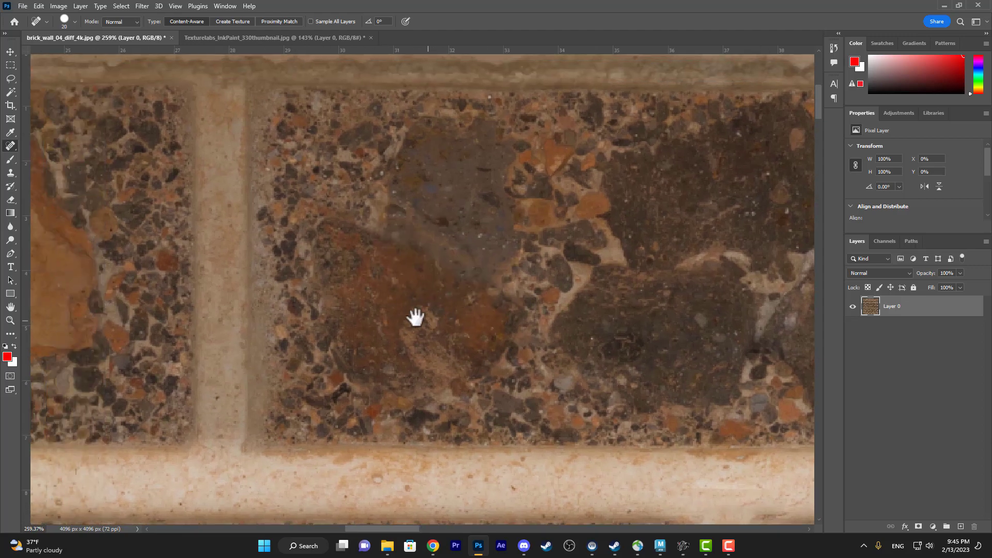
ctrl+drag(403, 280, 424, 281)
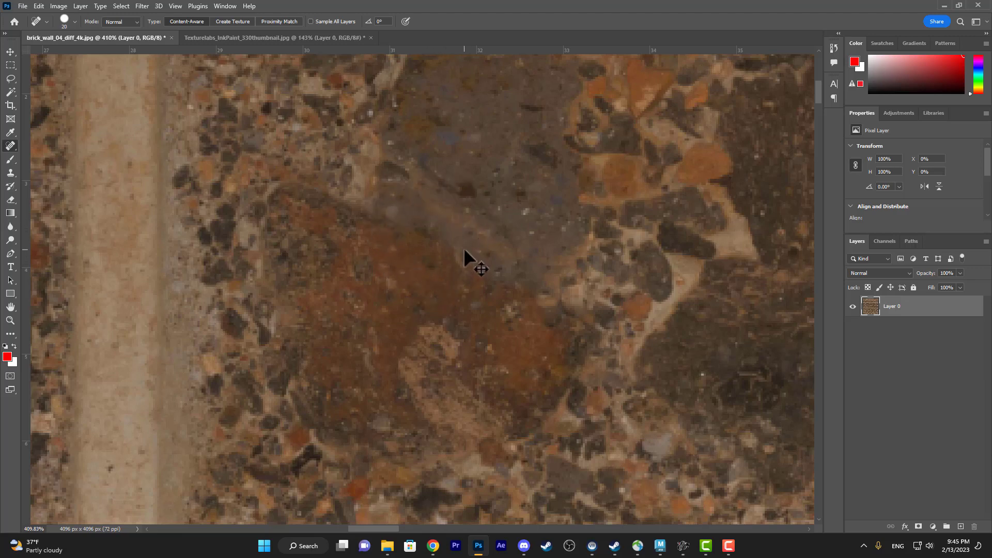
key(ctrl+z)
Patch the dark crack between the grey and rust-coloured stones with texture from a dark stone farther along the same brick, then deselect
ctrl+drag(495, 270, 401, 287)
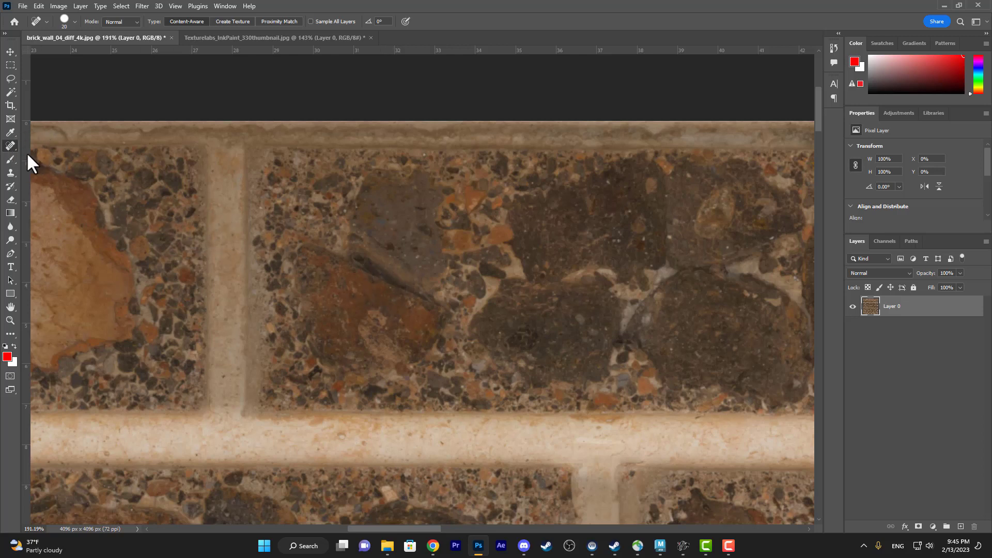
right_click(9, 147)
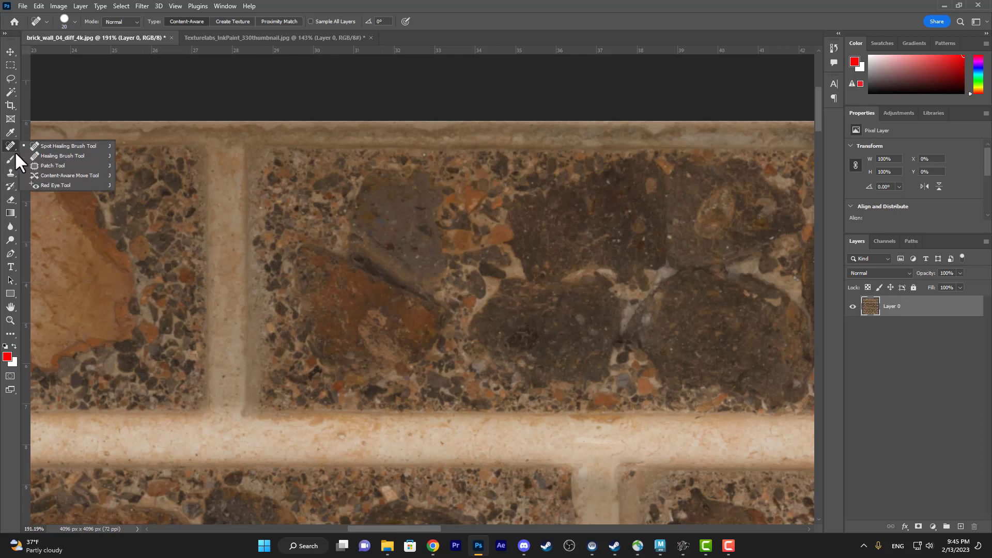
click(68, 165)
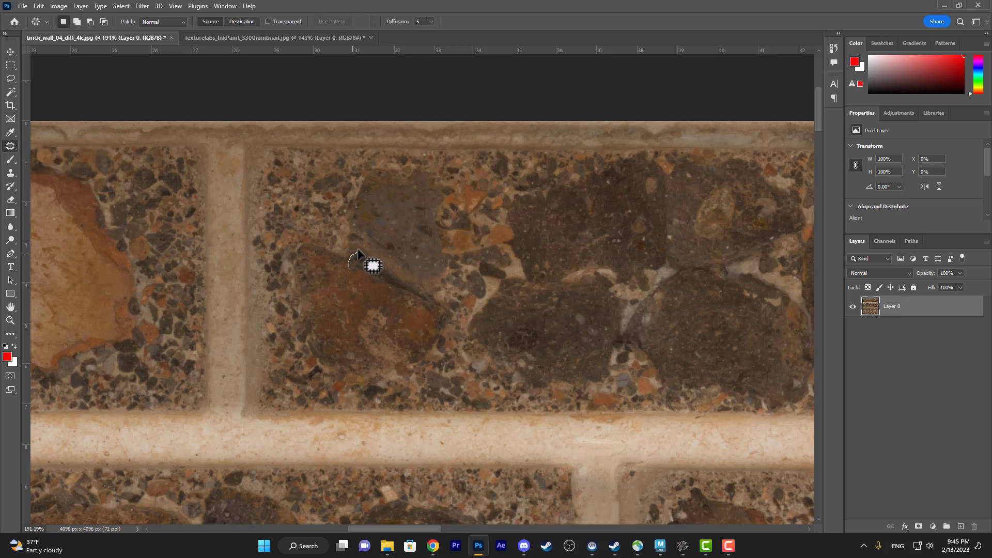
mouse_move(385, 261)
mouse_down()
mouse_move(432, 299)
mouse_move(409, 303)
mouse_move(355, 276)
mouse_up()
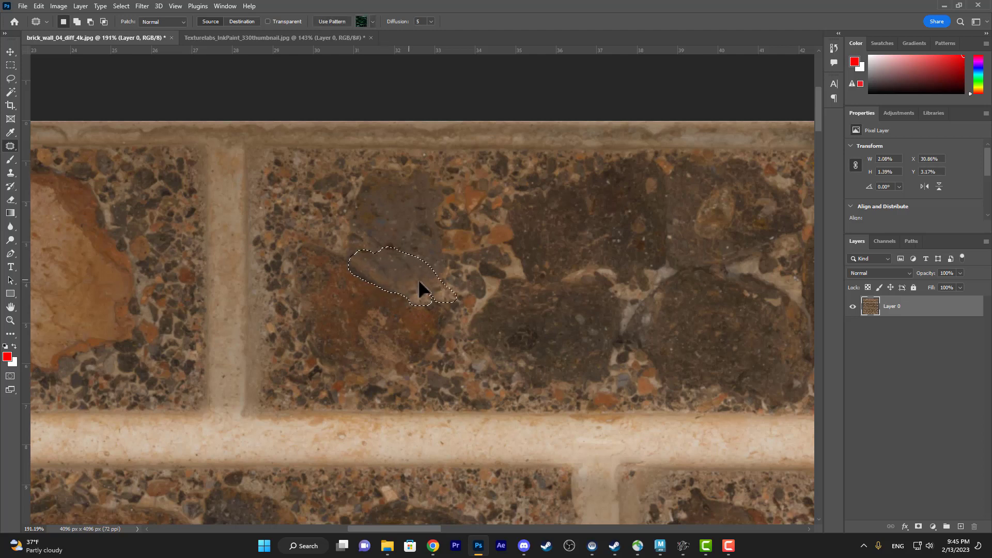
drag(418, 287, 720, 337)
key(ctrl+d)
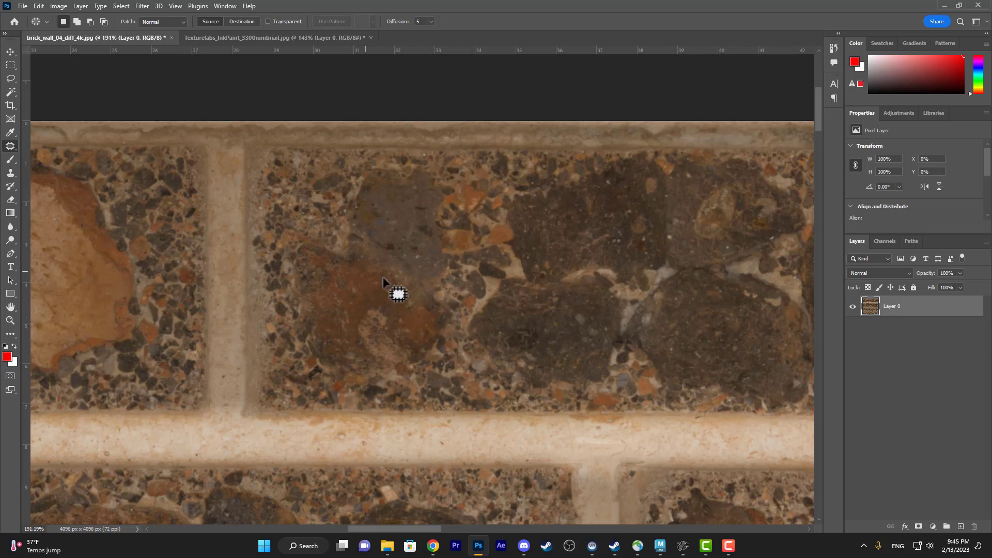
Patch the crack in the horizontal mortar line just past the vertical joint with clean mortar texture, then deselect
drag(508, 327, 459, 195)
drag(538, 279, 295, 213)
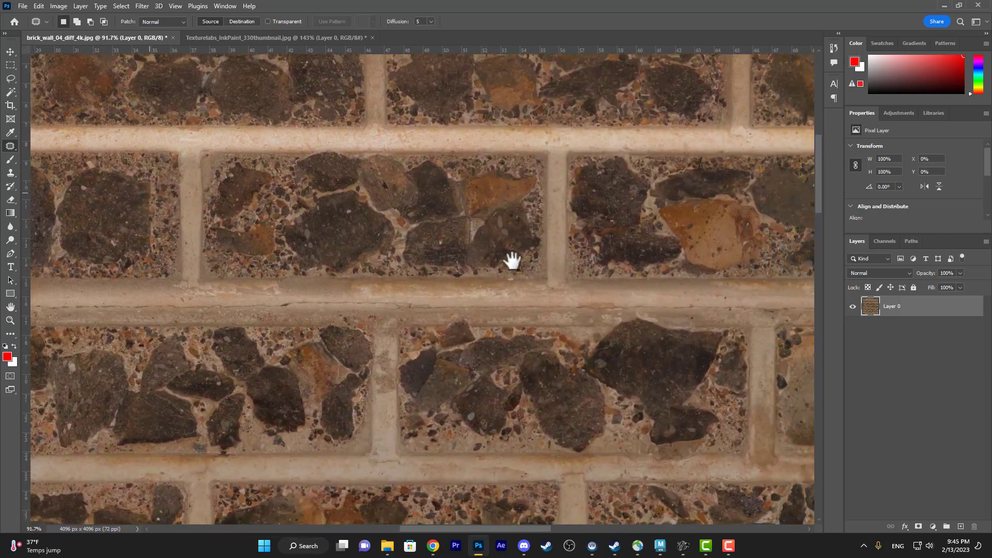
drag(512, 259, 381, 233)
drag(511, 232, 707, 115)
drag(413, 261, 625, 218)
drag(413, 237, 447, 248)
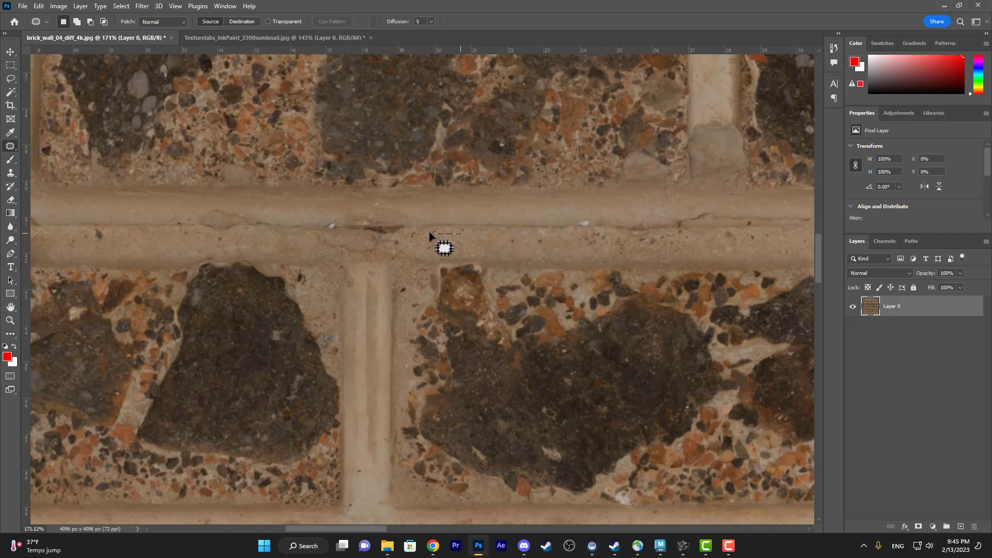
mouse_move(419, 226)
mouse_down()
mouse_move(675, 221)
mouse_move(618, 242)
mouse_move(462, 242)
mouse_move(498, 220)
mouse_move(501, 207)
mouse_up()
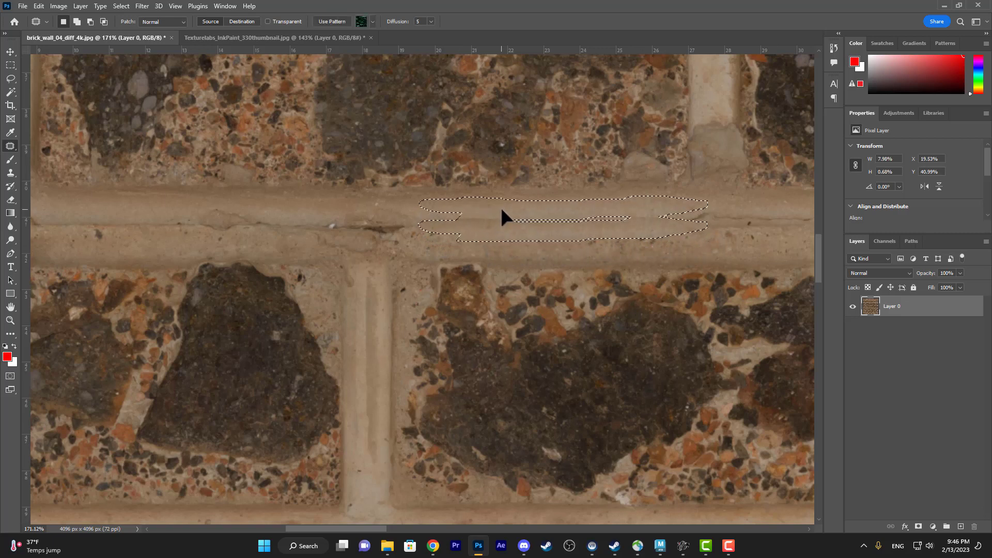
key(ctrl+d)
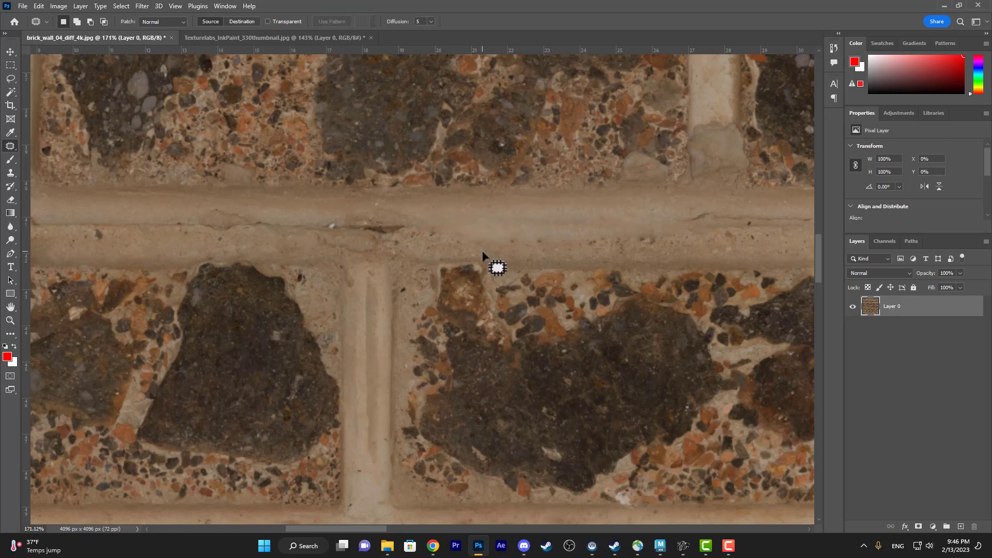
Patch the next stretches of the crack along the same horizontal mortar line with clean mortar, up to the following joint, and deselect
mouse_move(710, 223)
mouse_down()
mouse_move(376, 254)
mouse_move(370, 239)
mouse_move(520, 239)
mouse_up()
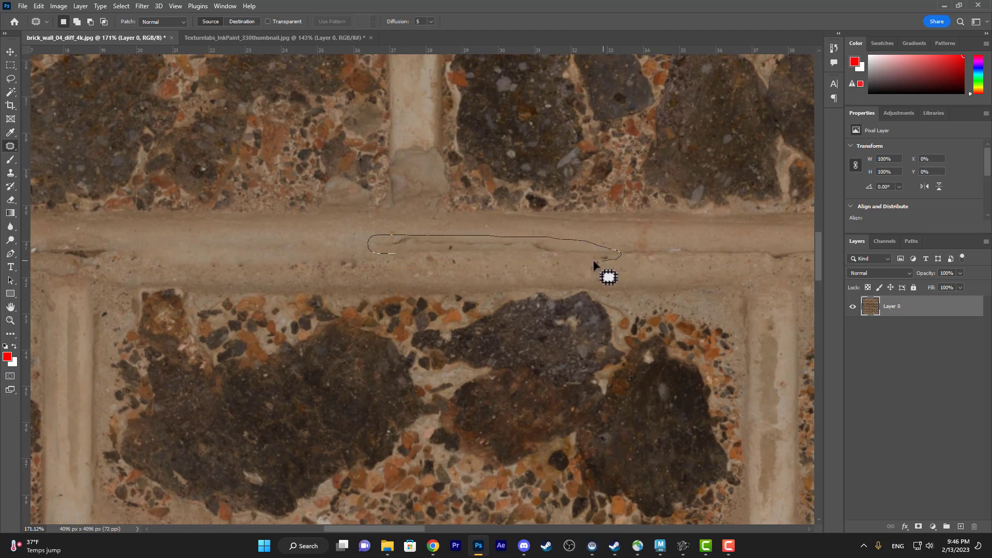
mouse_move(594, 265)
mouse_down()
mouse_move(393, 256)
mouse_move(458, 256)
mouse_move(461, 274)
mouse_up()
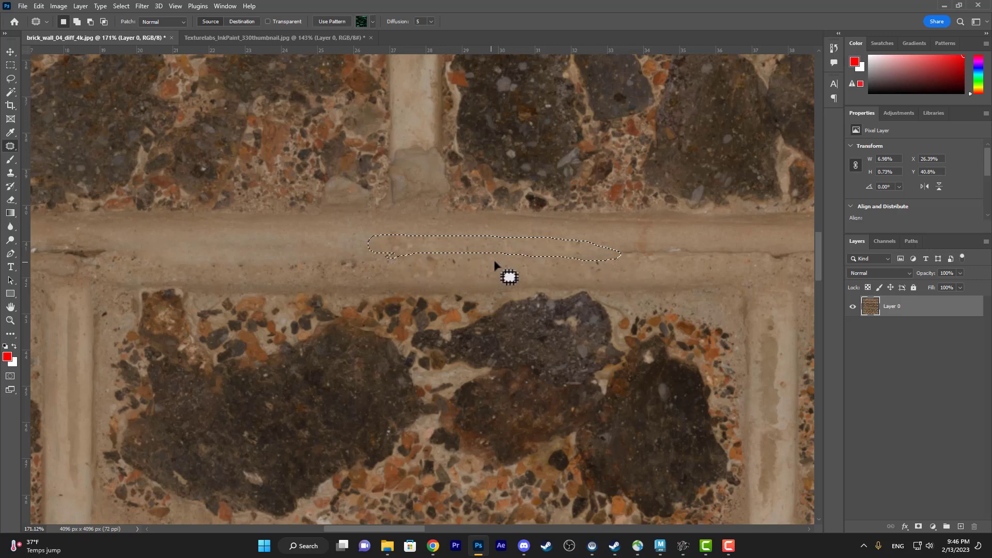
key(ctrl+d)
mouse_move(571, 270)
mouse_down()
mouse_move(338, 271)
mouse_move(669, 276)
mouse_move(302, 280)
mouse_move(328, 259)
mouse_move(527, 258)
mouse_move(522, 270)
mouse_move(461, 276)
mouse_move(315, 265)
mouse_move(363, 275)
mouse_up()
click(448, 248)
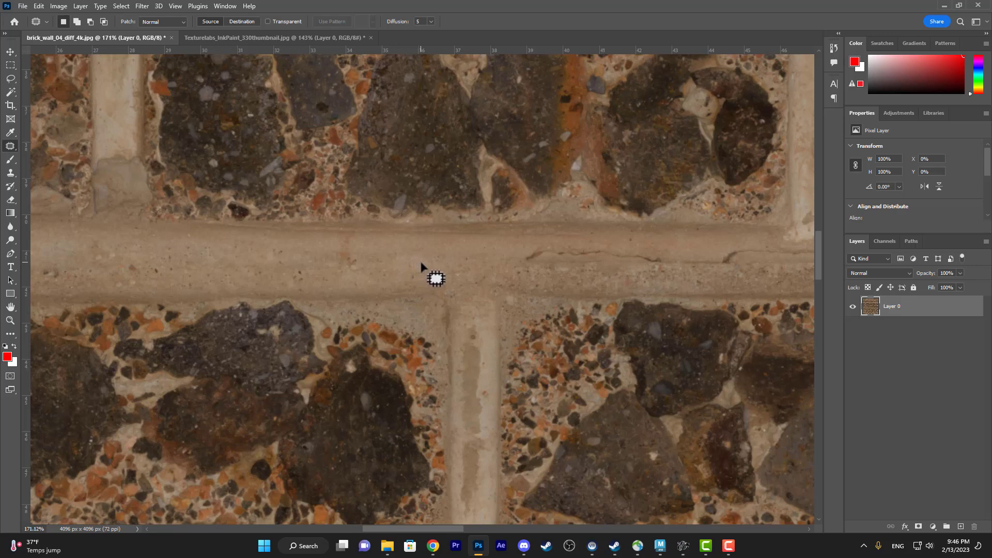
Heal the orange stain on the patched horizontal mortar line with the Spot Healing Brush at 20 px
key(shift+j)
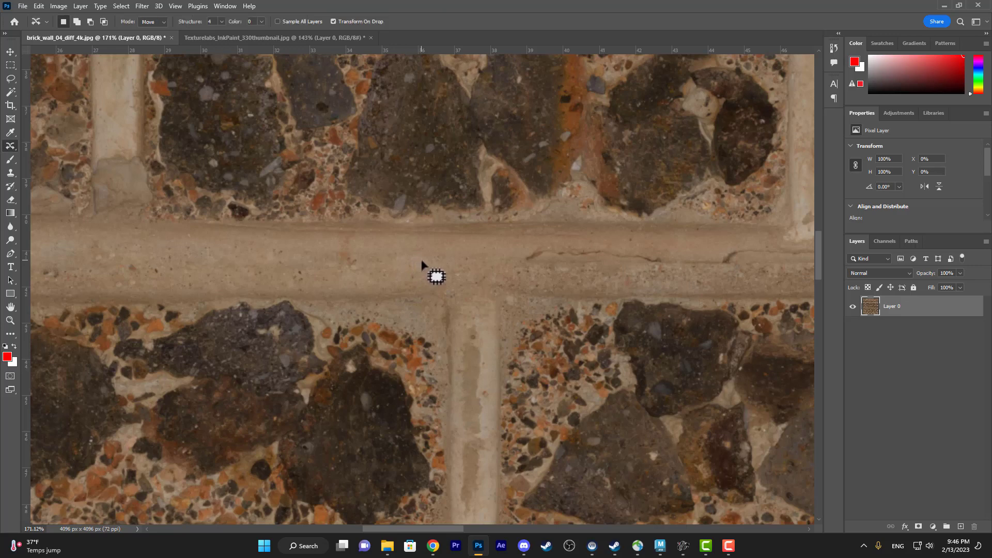
key(shift+j)
key(shift+j)
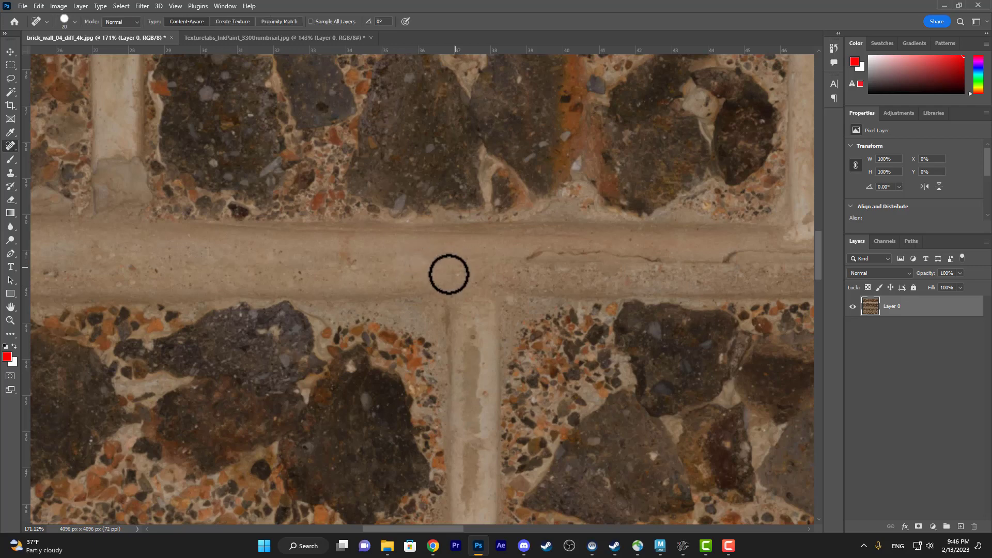
click(343, 259)
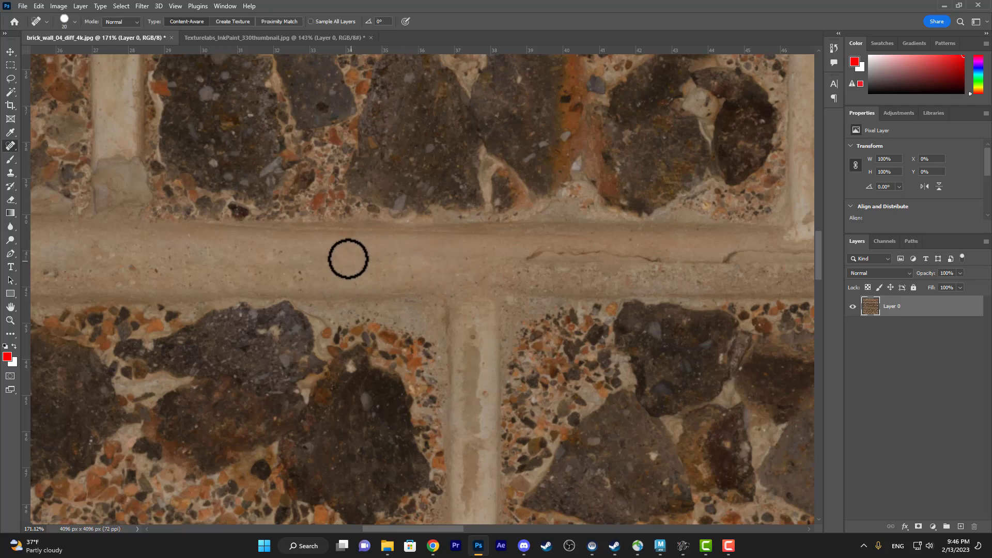
drag(347, 248, 379, 249)
Heal the thin crack in the horizontal mortar line to the right of the vertical joint
drag(525, 257, 698, 257)
click(624, 258)
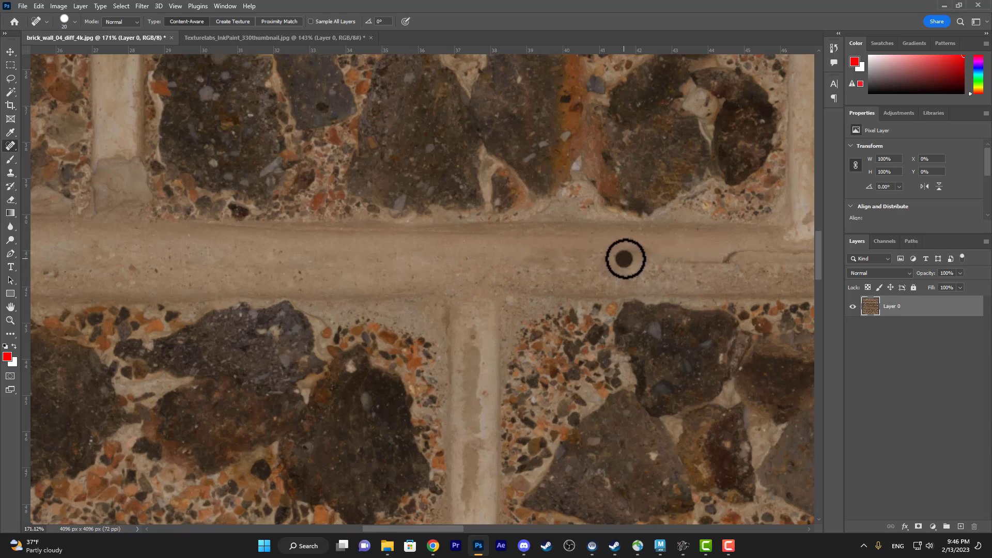
click(642, 251)
Switch to the Texturelabs_InkPaint_330thumbnail.jpg document
drag(598, 275, 491, 291)
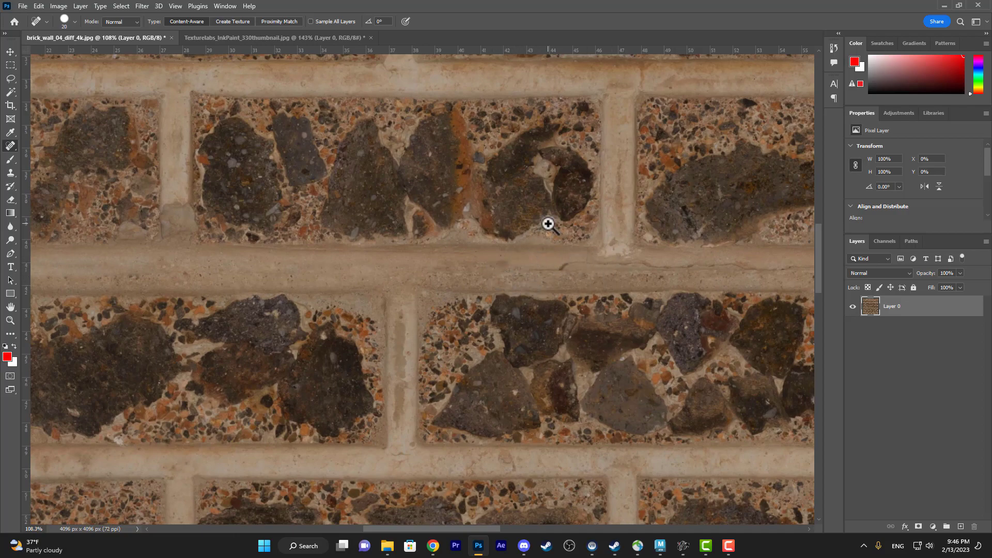
drag(547, 221, 343, 274)
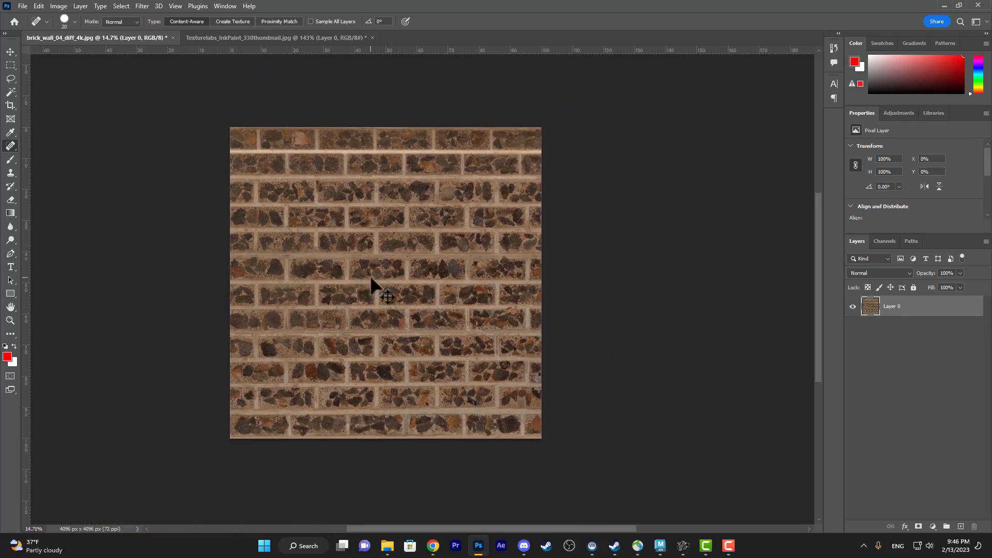
key(ctrl+Tab)
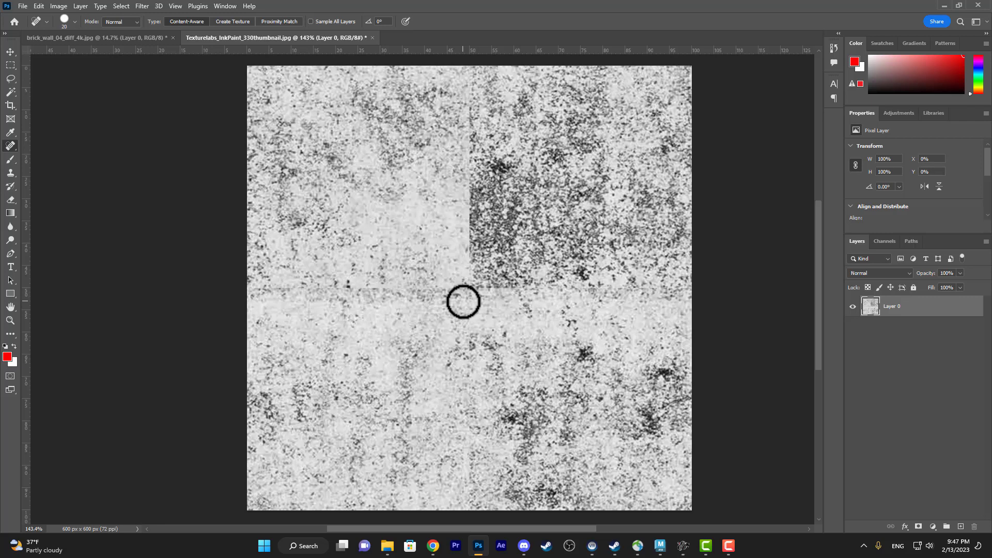
key(space)
drag(464, 301, 413, 318)
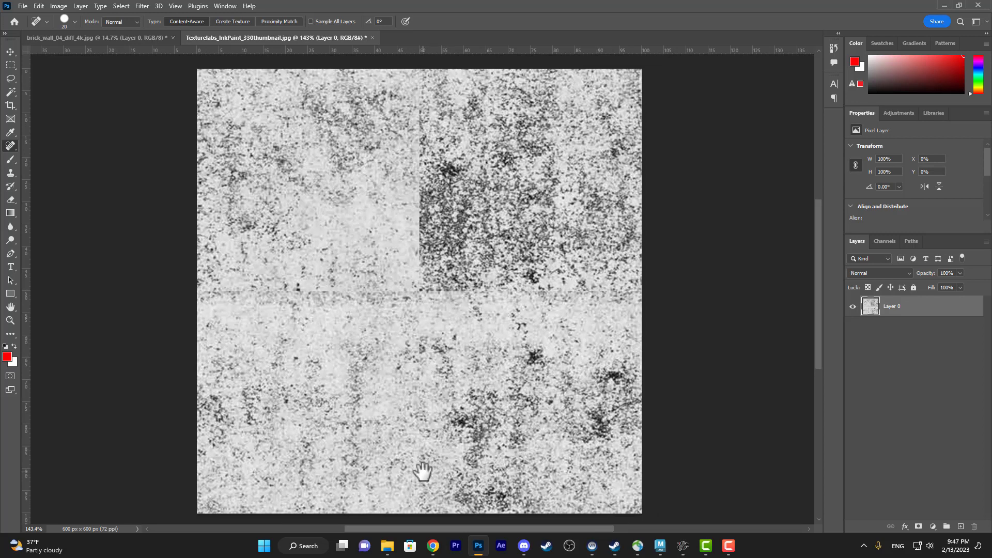
Circle the texture and mark its horizontal and vertical centre seams with red Brush strokes, then undo the strokes
key(b)
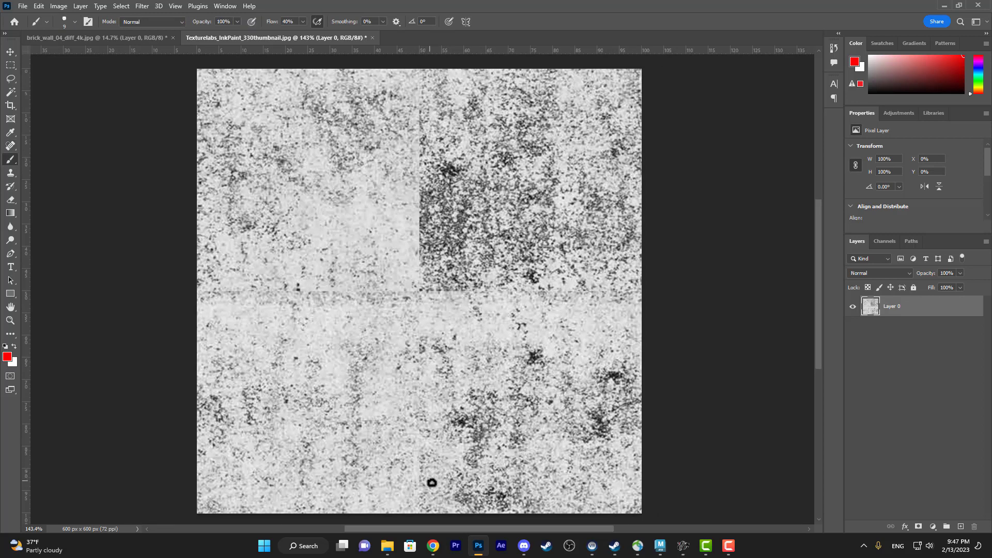
drag(431, 482, 323, 472)
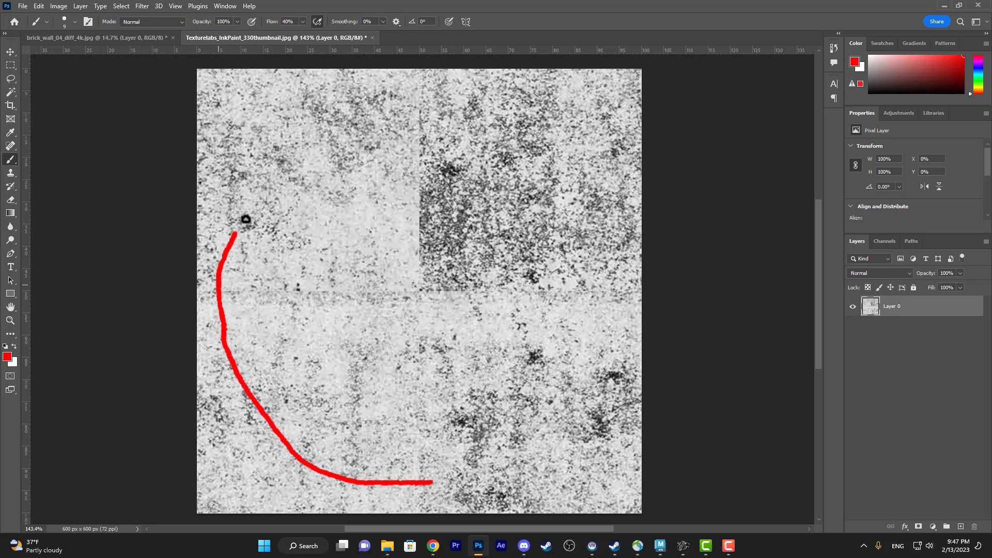
mouse_move(390, 98)
mouse_down()
mouse_move(438, 89)
mouse_move(566, 131)
mouse_up()
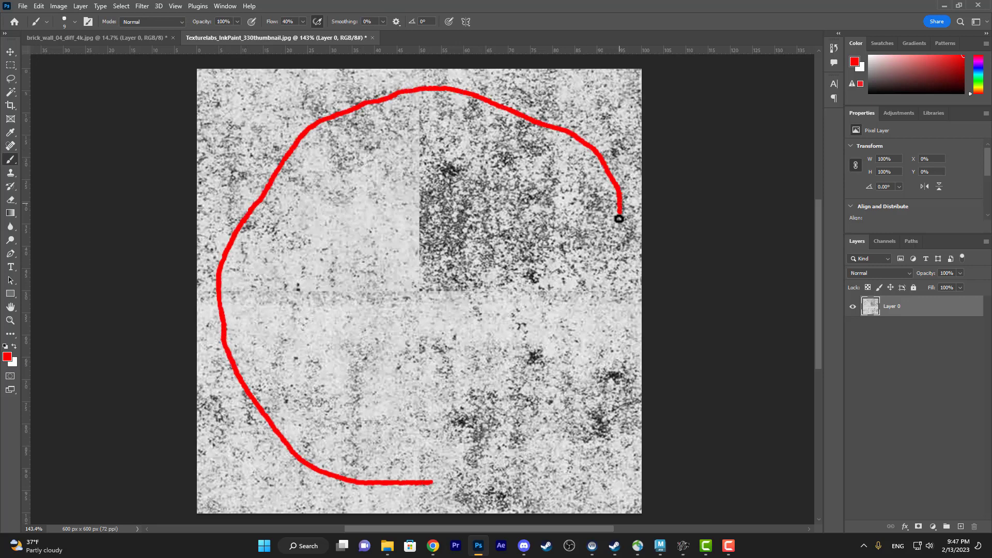
mouse_move(619, 218)
mouse_down()
mouse_move(624, 365)
mouse_move(590, 423)
mouse_move(515, 475)
mouse_move(418, 491)
mouse_up()
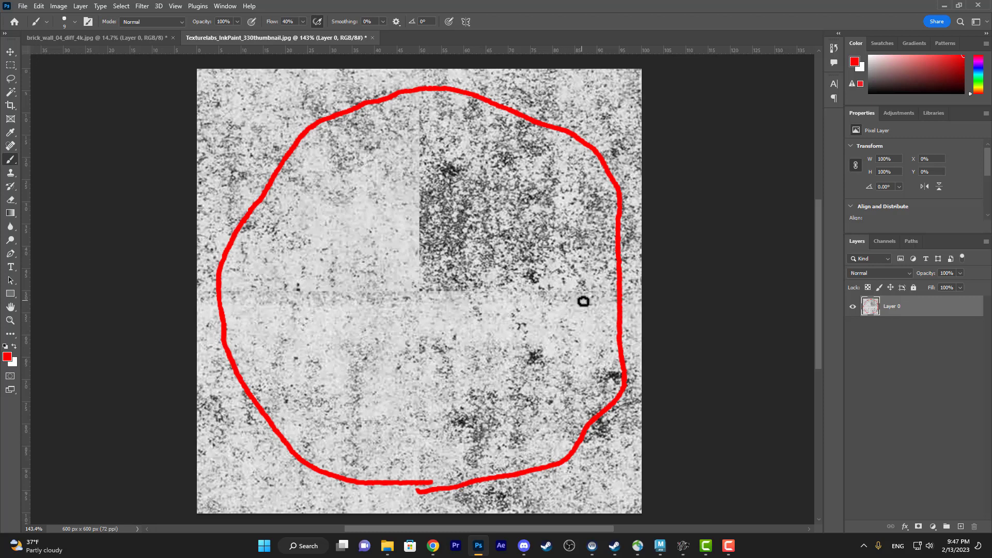
drag(584, 301, 267, 306)
drag(424, 113, 421, 478)
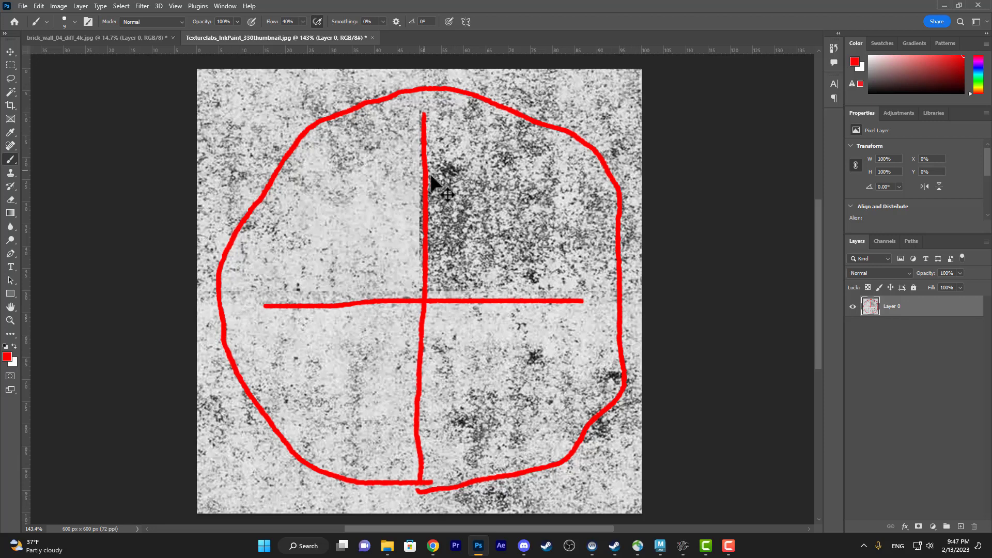
key(ctrl+z)
key(ctrl+z)
key(ctrl+z)
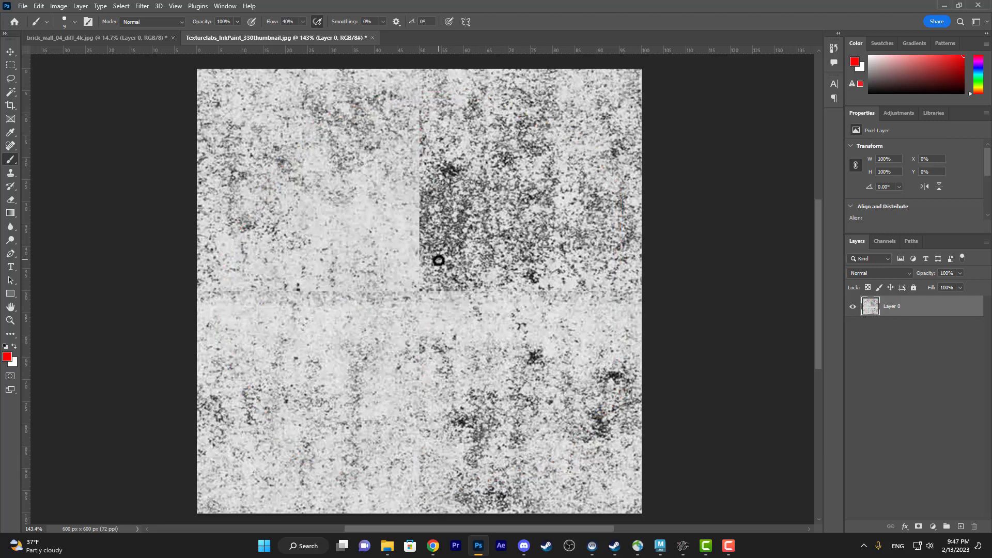
Clone light texture from the upper-left quadrant across the vertical seam at the dark block, using the Clone Stamp at 34 px
key(s)
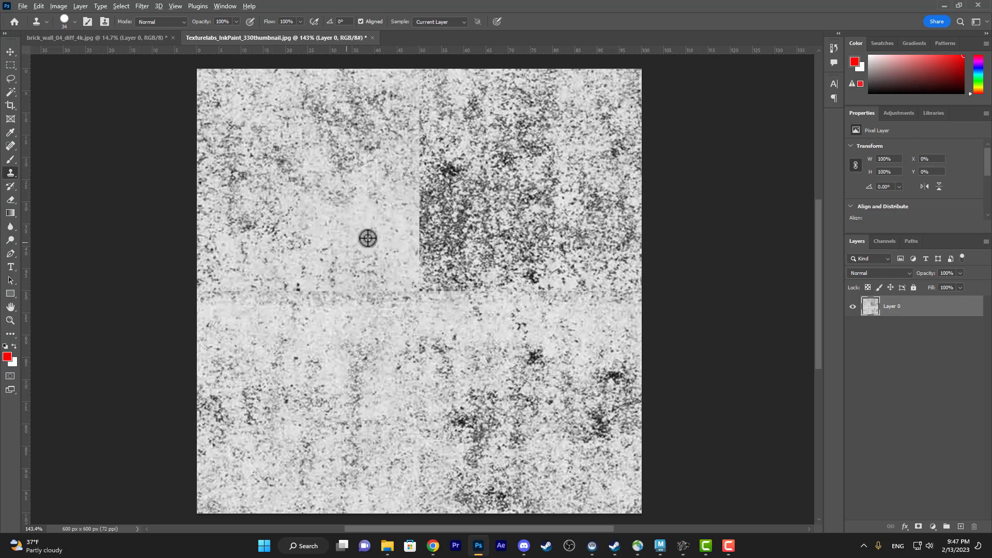
key(alt+s)
click(386, 201)
alt+click(380, 199)
mouse_move(432, 196)
mouse_down()
mouse_move(427, 241)
mouse_move(444, 221)
mouse_move(428, 206)
mouse_move(443, 186)
mouse_move(435, 170)
mouse_move(478, 209)
mouse_move(445, 245)
mouse_move(487, 211)
mouse_move(450, 180)
mouse_move(450, 166)
mouse_move(500, 193)
mouse_move(460, 222)
mouse_move(471, 252)
mouse_move(432, 261)
mouse_move(450, 248)
mouse_move(422, 230)
mouse_up()
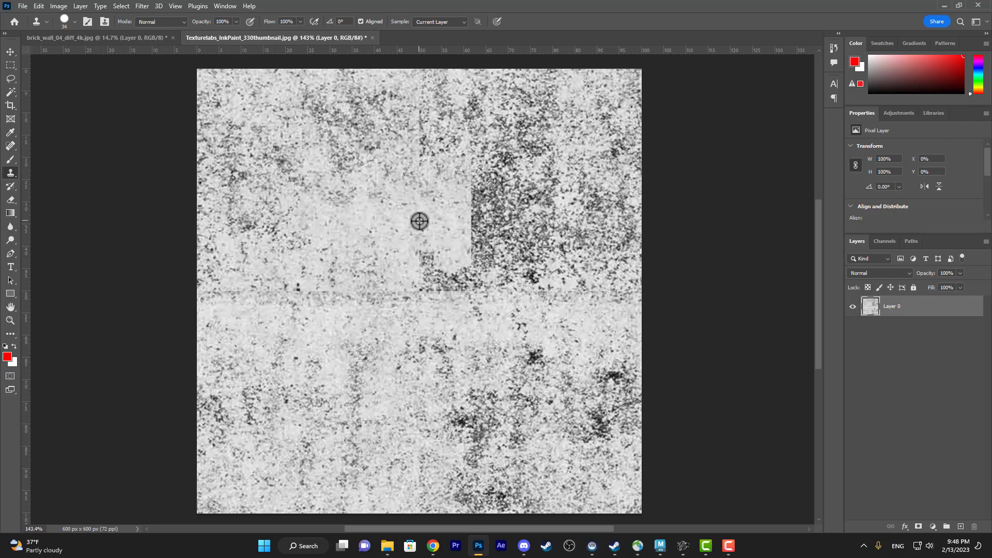
Patch the hard edge of the dark block in the upper-right quadrant with light texture from the upper-left quadrant
key(j)
key(shift+j)
key(shift+j)
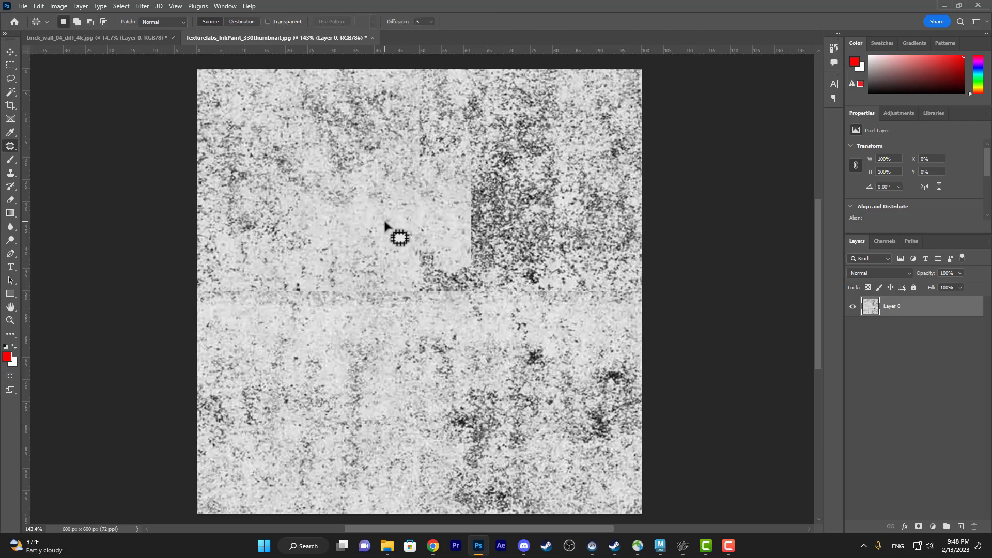
mouse_move(465, 182)
mouse_down()
mouse_move(508, 180)
mouse_move(540, 234)
mouse_move(529, 259)
mouse_move(503, 274)
mouse_move(476, 273)
mouse_move(464, 250)
mouse_move(465, 204)
mouse_move(455, 218)
mouse_move(346, 234)
mouse_up()
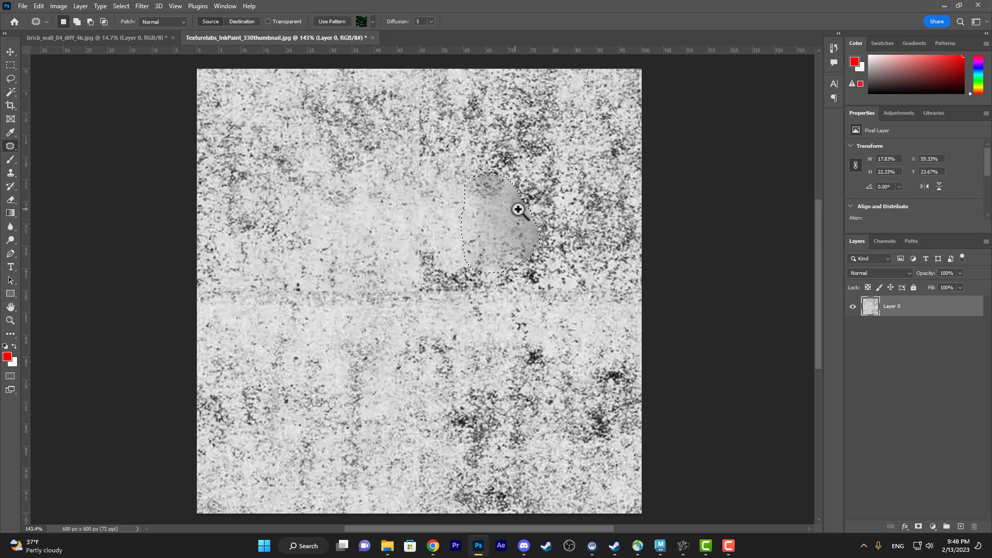
Patch the remaining dark corner just above the horizontal seam with light texture, then deselect
scroll(519, 208, up, 5)
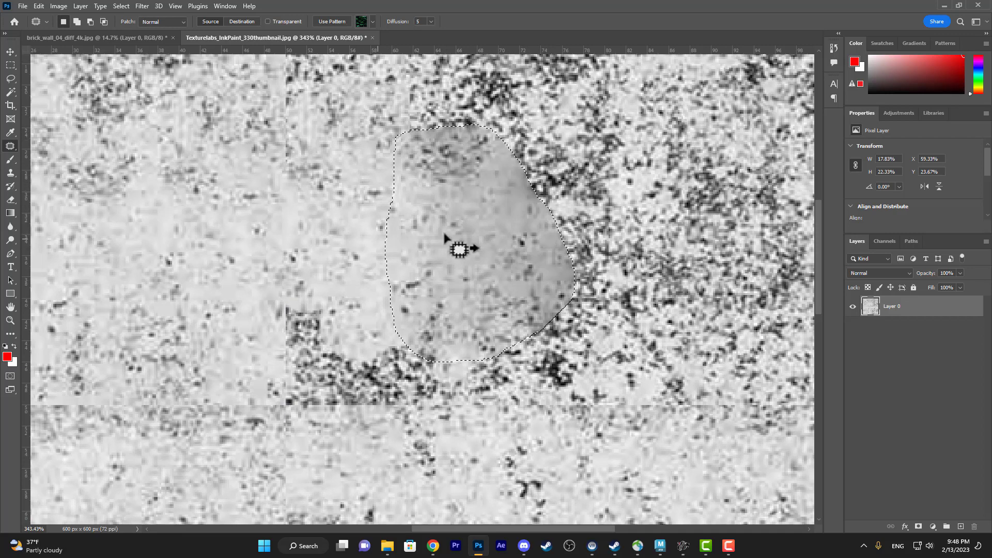
scroll(454, 277, down, 5)
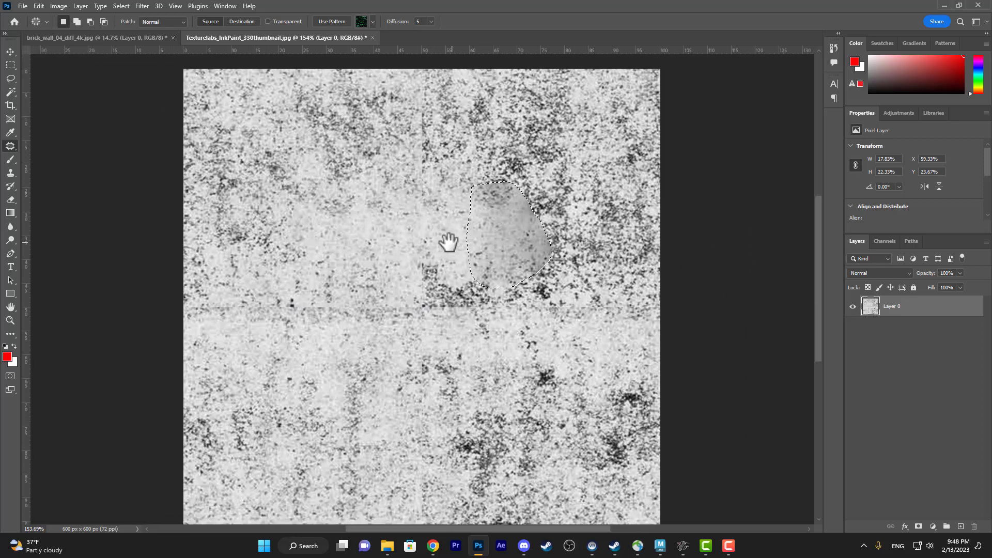
mouse_move(429, 254)
mouse_down()
mouse_move(429, 301)
mouse_move(455, 262)
mouse_move(432, 255)
mouse_up()
mouse_move(448, 285)
mouse_down()
mouse_move(402, 240)
mouse_move(433, 230)
mouse_up()
key(ctrl+d)
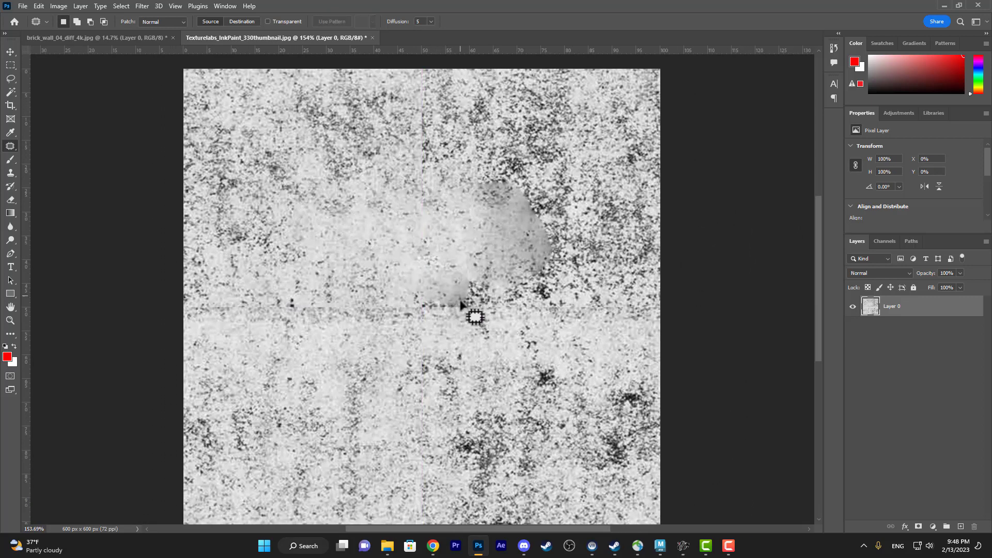
Raise the Clone Stamp's hardness and clone light texture over the blurry patched area in the upper-right quadrant
key(s)
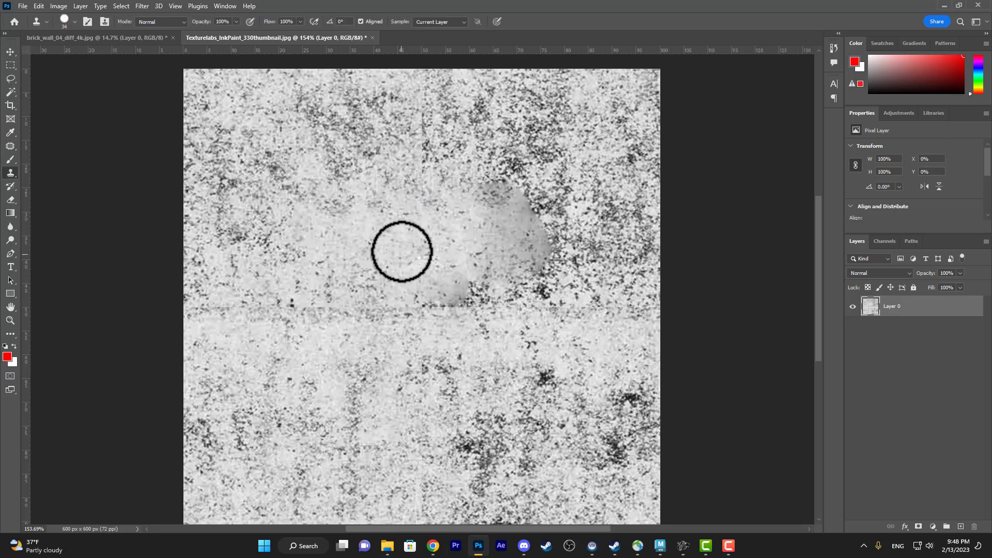
mouse_move(418, 282)
mouse_down()
mouse_move(468, 293)
mouse_move(423, 275)
mouse_move(402, 241)
mouse_up()
right_click(402, 240)
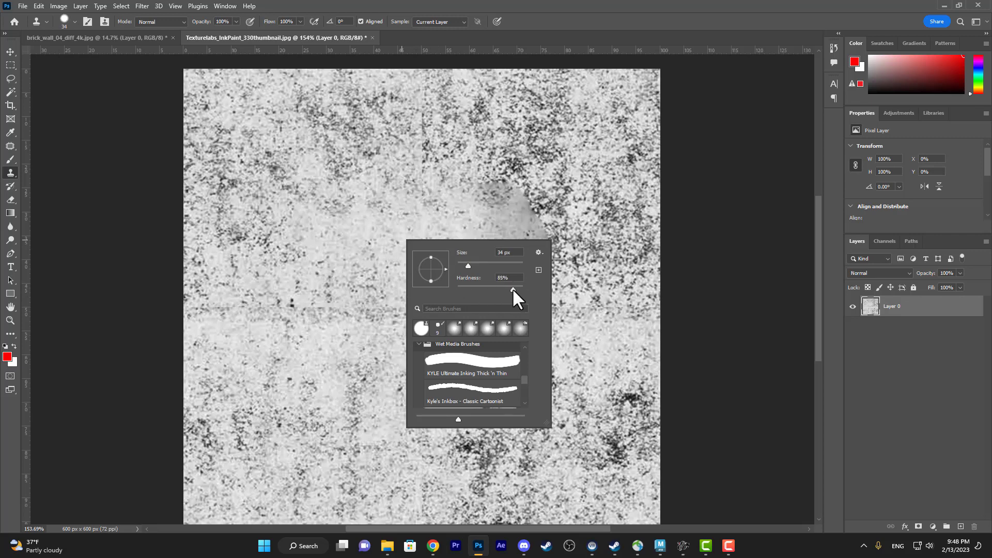
drag(529, 291, 548, 291)
click(473, 212)
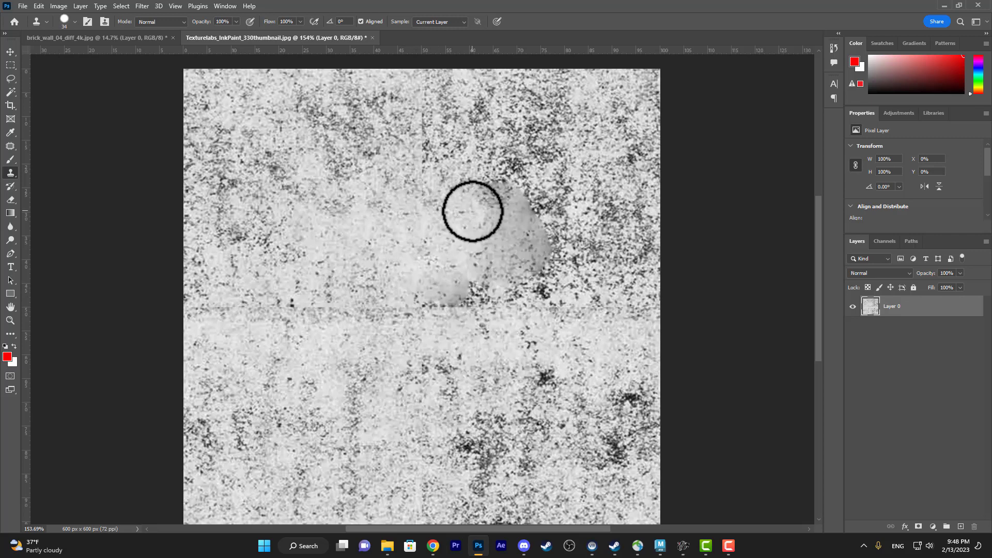
mouse_move(488, 235)
mouse_down()
mouse_move(523, 264)
mouse_move(524, 234)
mouse_move(498, 196)
mouse_move(522, 201)
mouse_move(514, 238)
mouse_move(486, 269)
mouse_up()
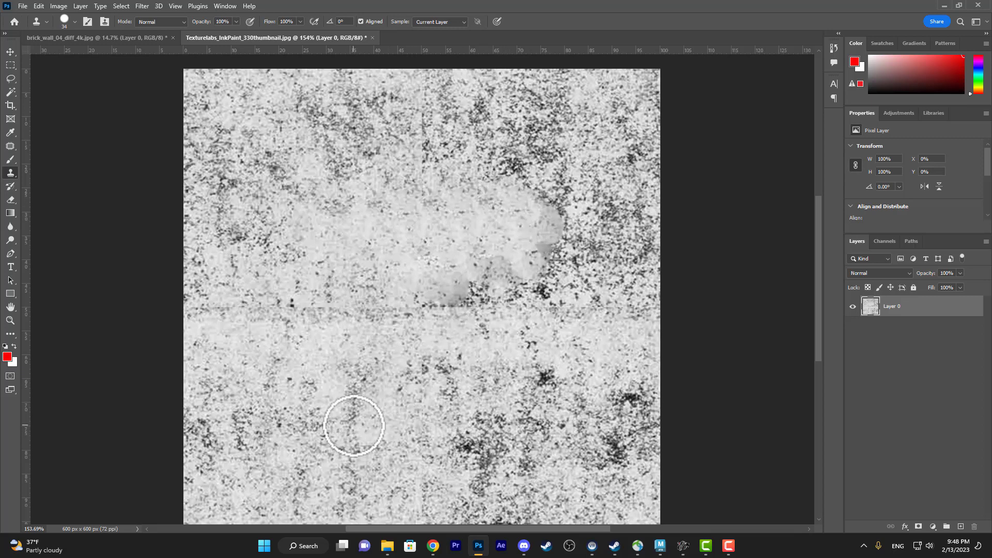
Enlarge the Clone Stamp to 50 px and clone light texture over the central seams and the dark clusters in the lower-right quadrant
key(bracketright)
key(bracketright)
key(bracketright)
key(bracketright)
mouse_move(545, 256)
mouse_down()
mouse_move(558, 210)
mouse_move(485, 197)
mouse_move(518, 190)
mouse_move(461, 222)
mouse_move(442, 289)
mouse_move(492, 295)
mouse_move(491, 279)
mouse_move(567, 296)
mouse_move(352, 344)
mouse_move(428, 384)
mouse_move(455, 358)
mouse_up()
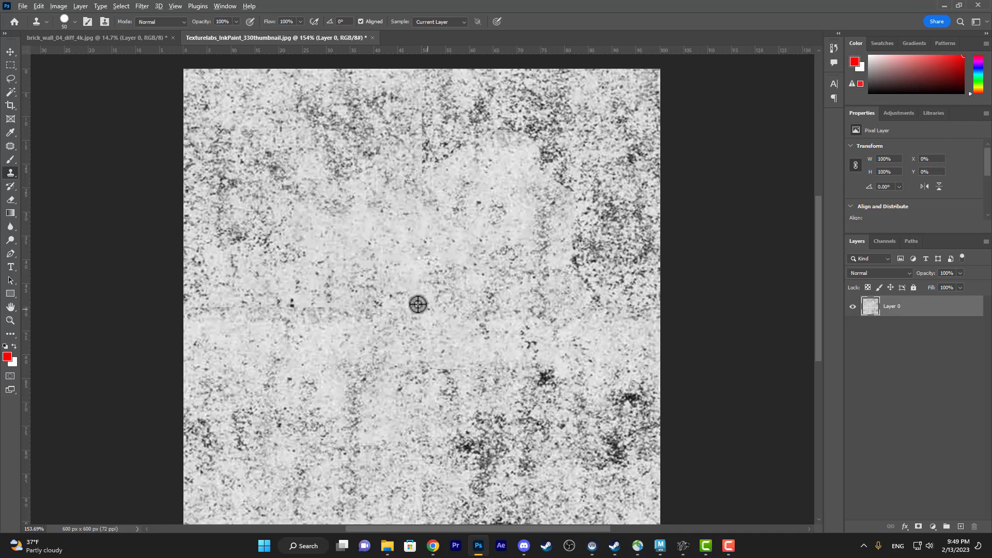
alt+click(368, 220)
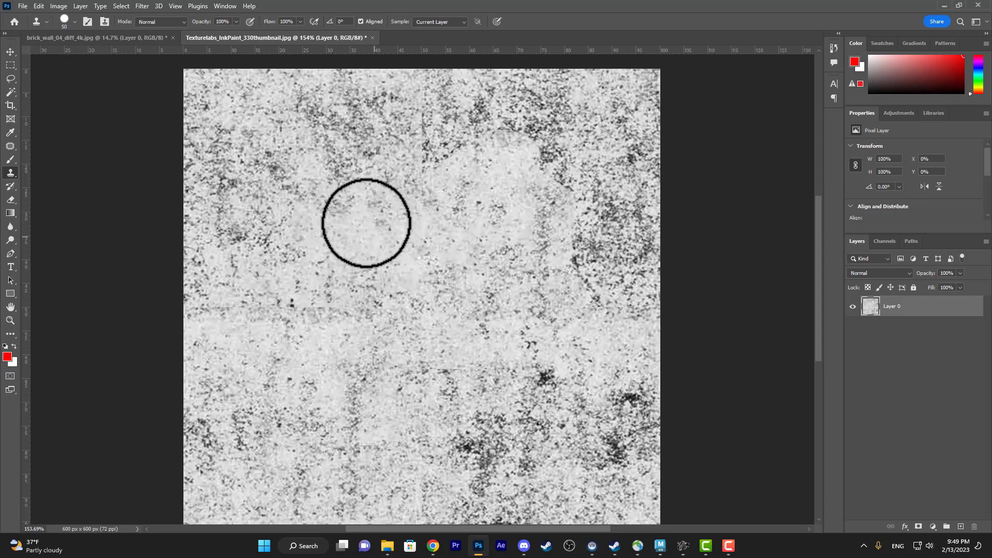
mouse_move(522, 357)
mouse_down()
mouse_move(534, 370)
mouse_move(512, 358)
mouse_move(518, 365)
mouse_move(503, 377)
mouse_move(483, 434)
mouse_move(439, 460)
mouse_move(519, 470)
mouse_move(522, 445)
mouse_move(467, 437)
mouse_move(450, 410)
mouse_move(616, 399)
mouse_move(626, 412)
mouse_move(608, 453)
mouse_move(598, 443)
mouse_move(587, 266)
mouse_move(629, 171)
mouse_up()
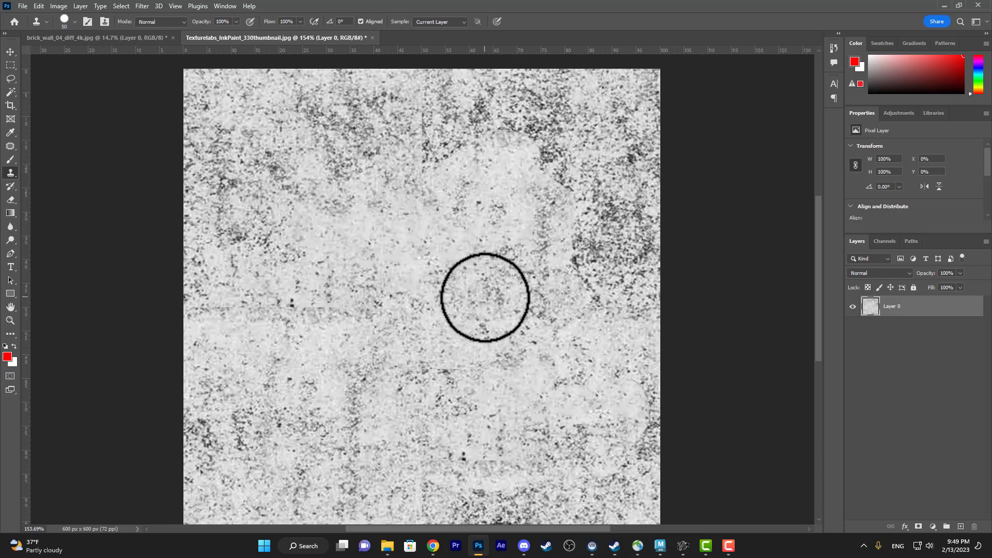
Clone light texture over the central area and the dark cluster near the lower edge of the lower-right quadrant
drag(481, 295, 480, 250)
scroll(481, 251, down, 3)
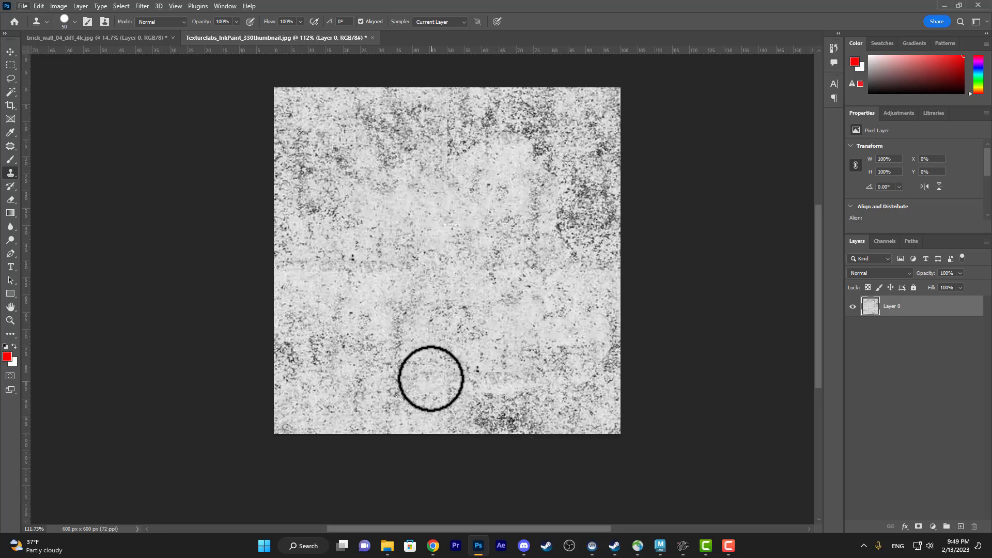
alt+click(428, 373)
drag(485, 415, 549, 413)
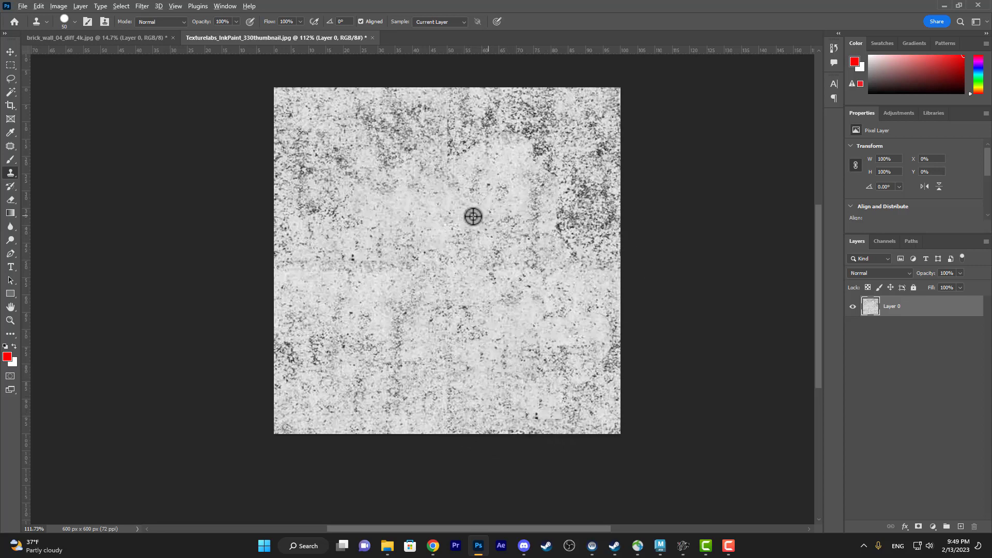
Clone speckled texture over the flat light patch in the upper-right quadrant and the upper part of the vertical seam
alt+click(390, 142)
mouse_move(532, 133)
mouse_down()
mouse_move(538, 165)
mouse_move(481, 226)
mouse_move(517, 205)
mouse_move(489, 174)
mouse_move(450, 179)
mouse_move(460, 215)
mouse_up()
alt+click(391, 309)
drag(439, 182, 455, 221)
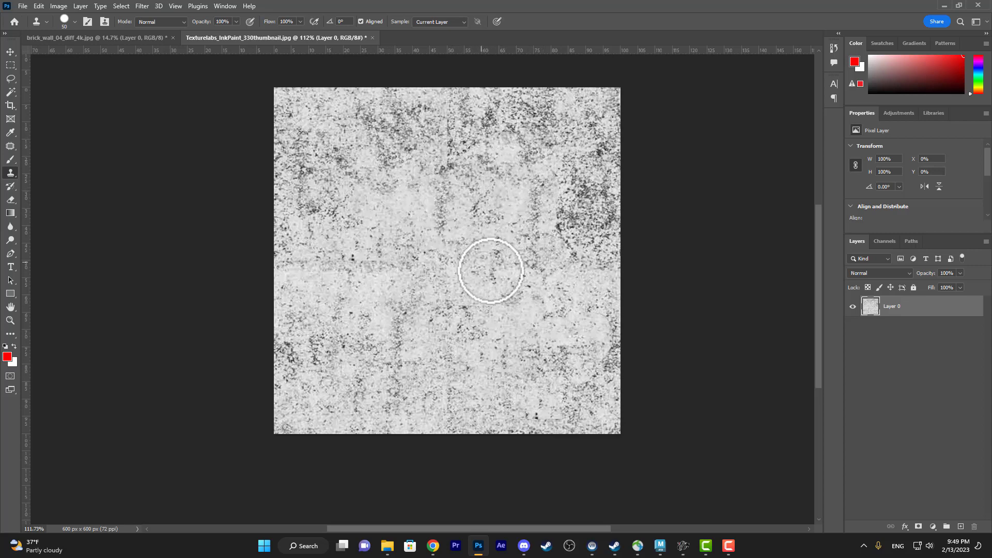
alt+click(522, 303)
mouse_move(446, 183)
mouse_down()
mouse_move(436, 172)
mouse_move(453, 211)
mouse_up()
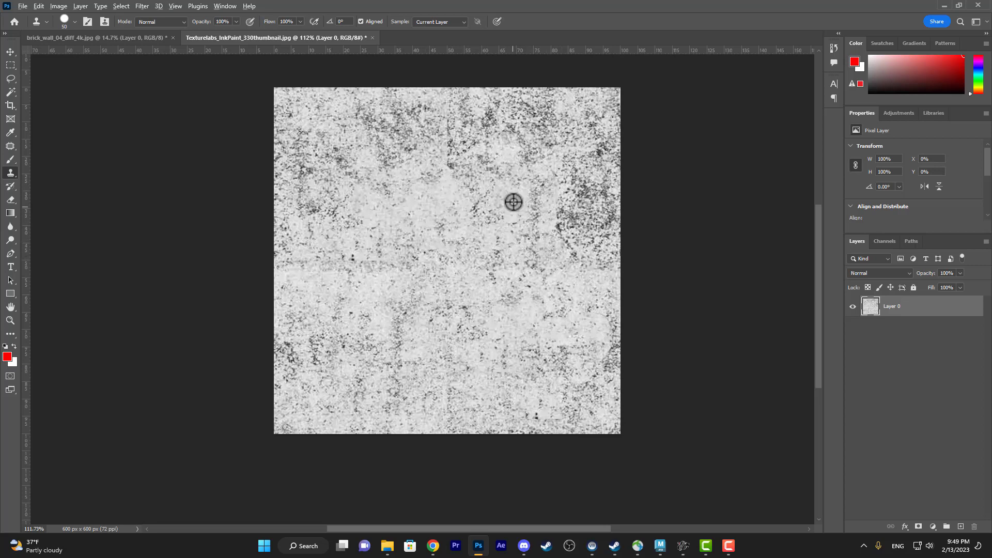
Clone over the dark block near the right edge and the remaining central seam clusters, then enlarge the Clone Stamp to 70 px
mouse_move(559, 215)
mouse_down()
mouse_move(586, 213)
mouse_move(518, 227)
mouse_move(576, 178)
mouse_move(582, 225)
mouse_move(458, 210)
mouse_move(448, 160)
mouse_move(445, 188)
mouse_up()
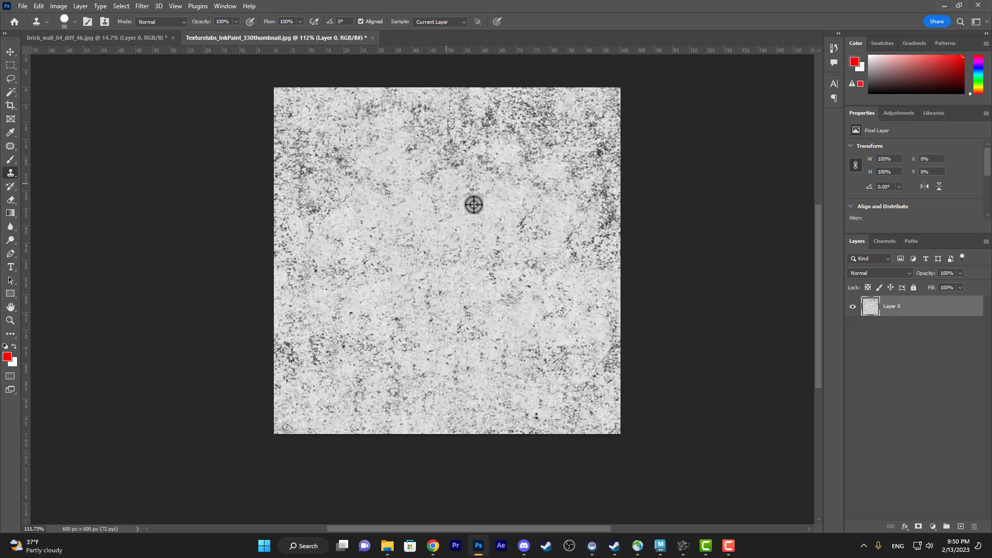
mouse_move(534, 137)
mouse_down()
mouse_move(495, 133)
mouse_move(481, 147)
mouse_move(495, 151)
mouse_move(539, 151)
mouse_move(485, 131)
mouse_move(445, 168)
mouse_move(460, 182)
mouse_up()
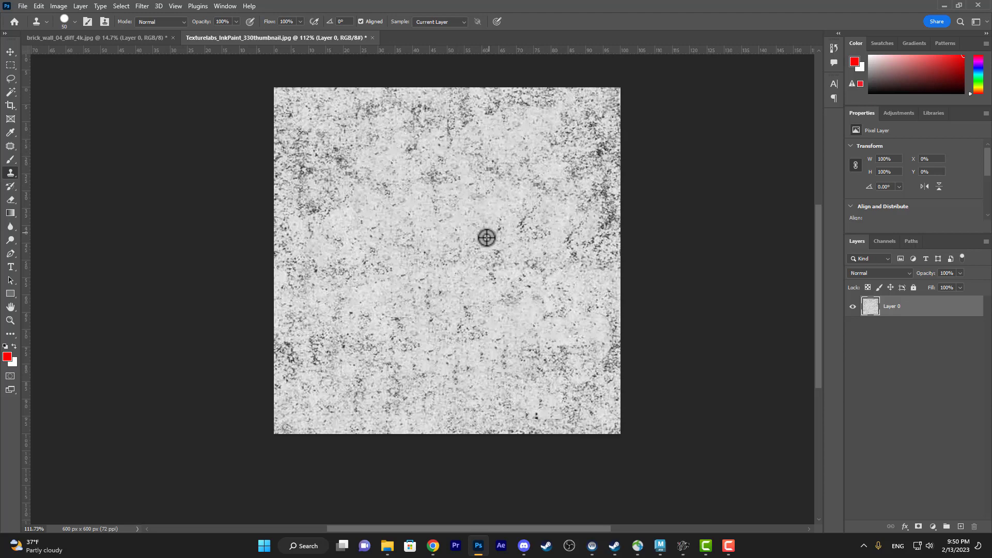
mouse_move(504, 309)
mouse_down()
mouse_move(456, 317)
mouse_move(512, 327)
mouse_move(479, 304)
mouse_move(491, 327)
mouse_up()
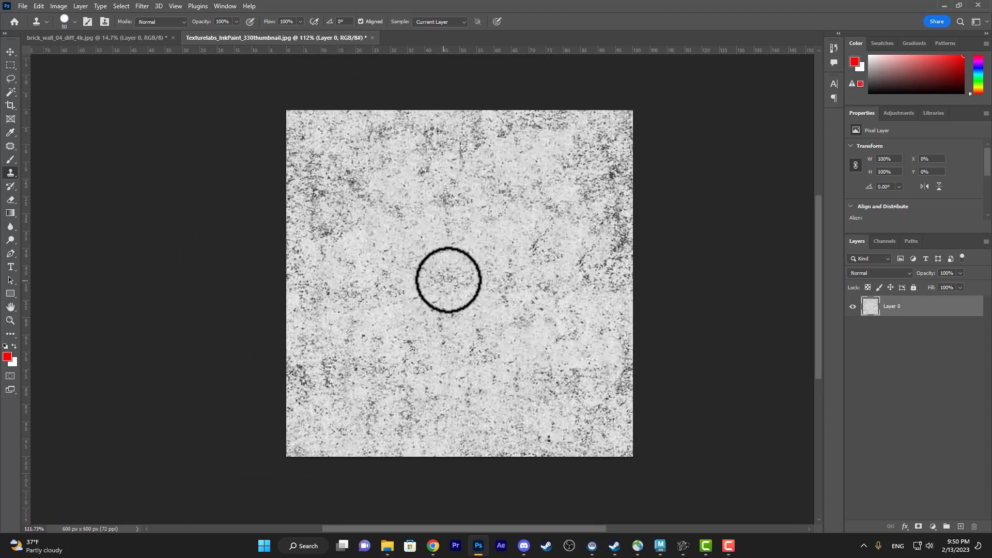
key(bracketright)
key(bracketright)
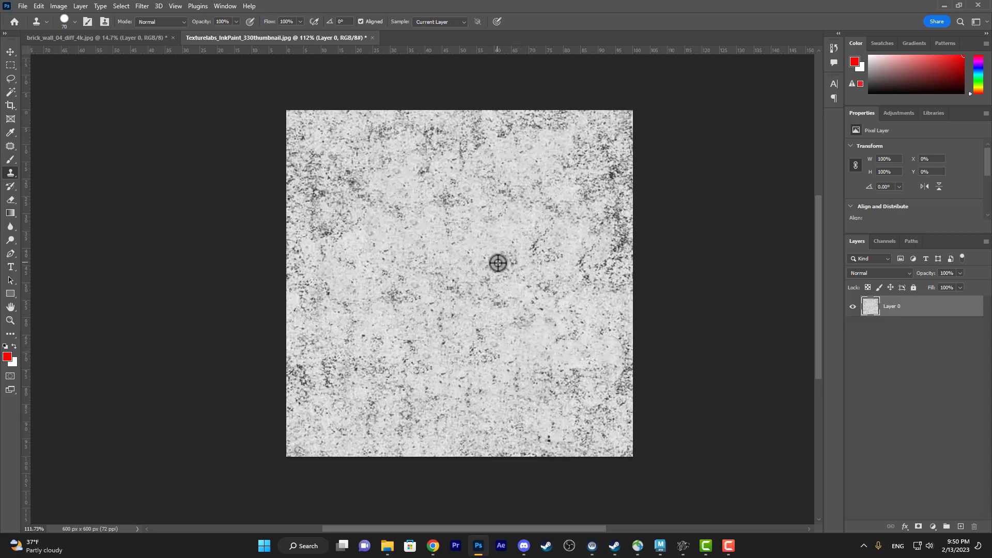
Lasso the large area around the image's centre, replace it with a Content-Aware fill, and deselect
key(l)
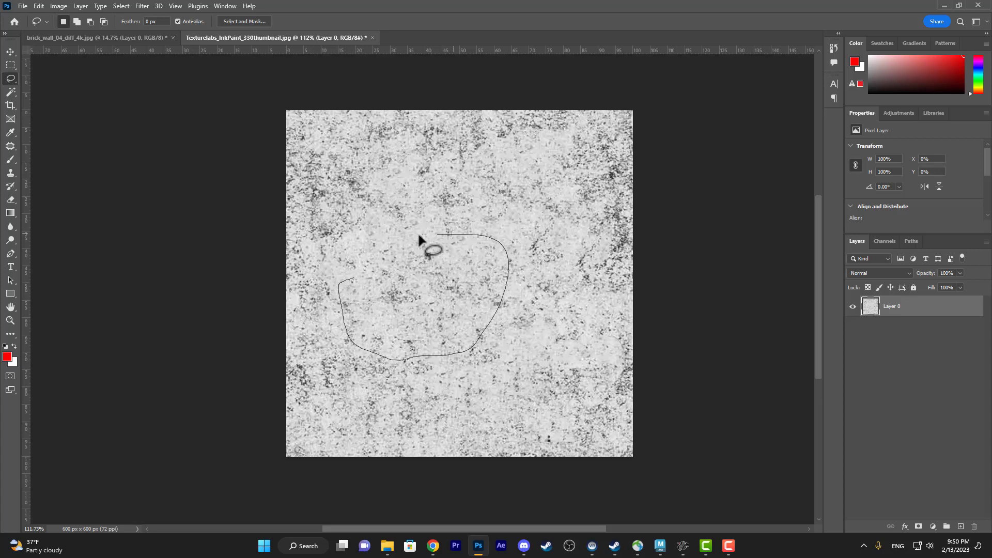
drag(418, 237, 354, 279)
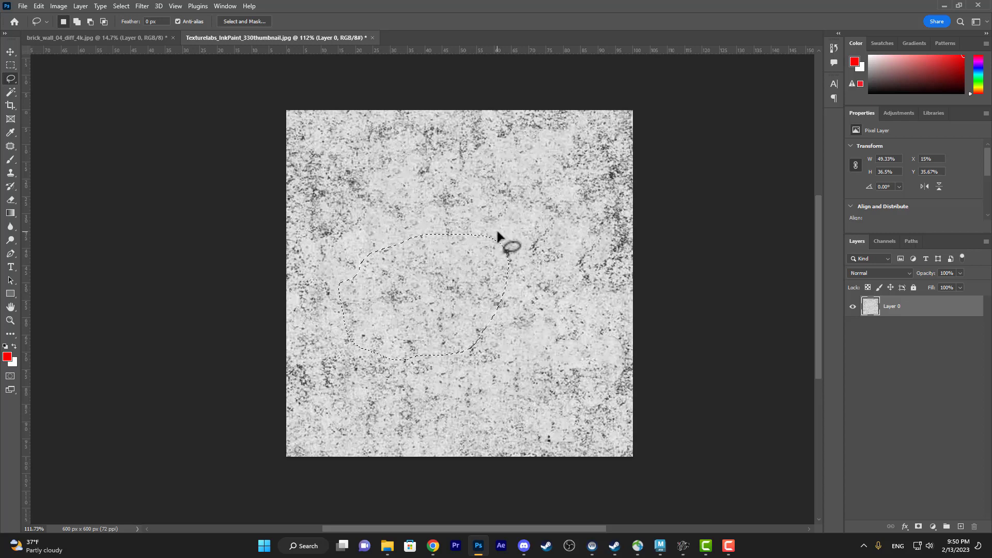
key(shift)
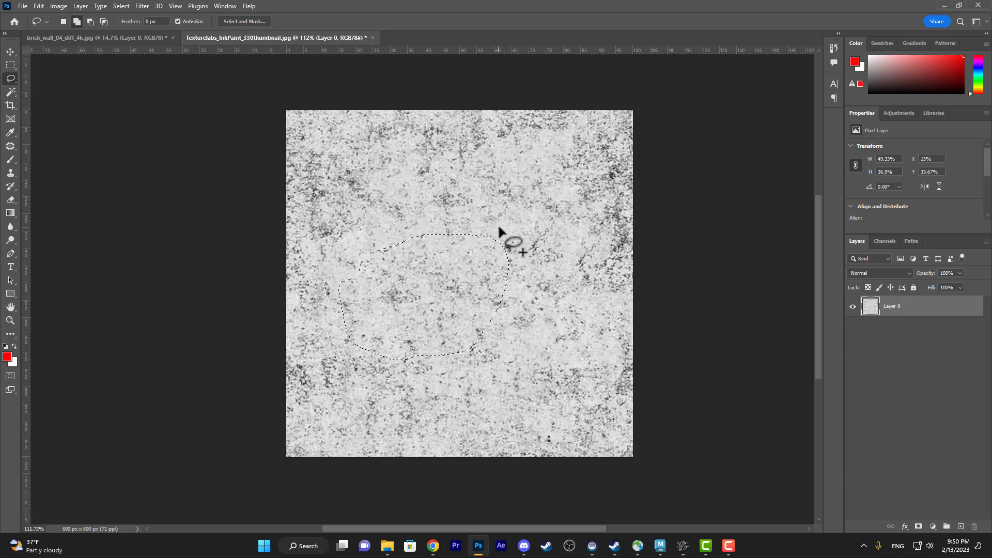
key(shift+F5)
drag(467, 127, 622, 158)
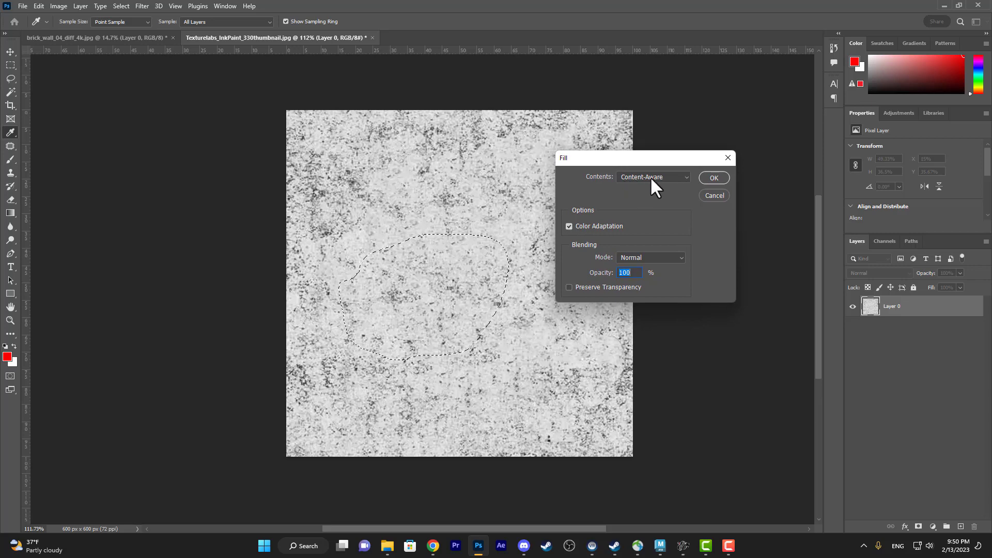
click(709, 178)
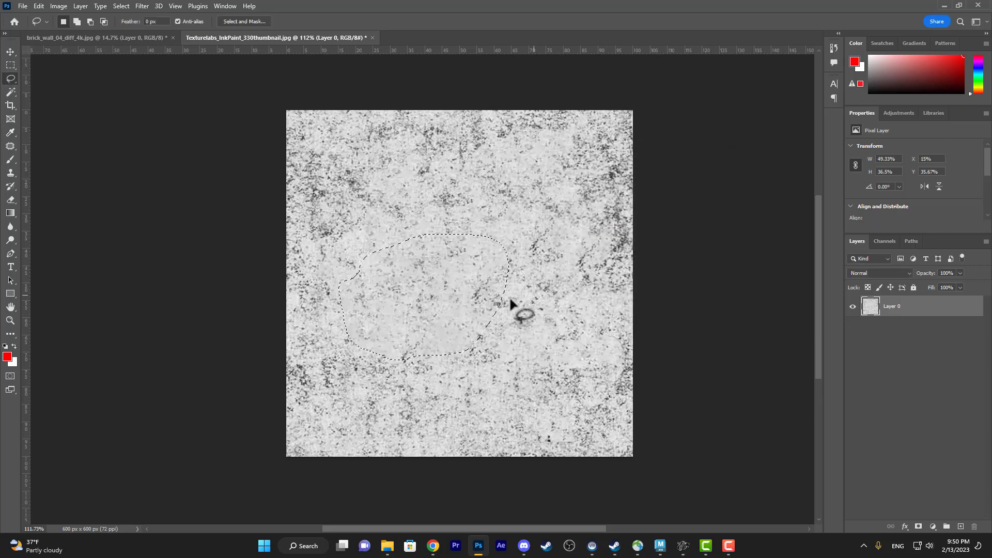
drag(451, 333, 473, 344)
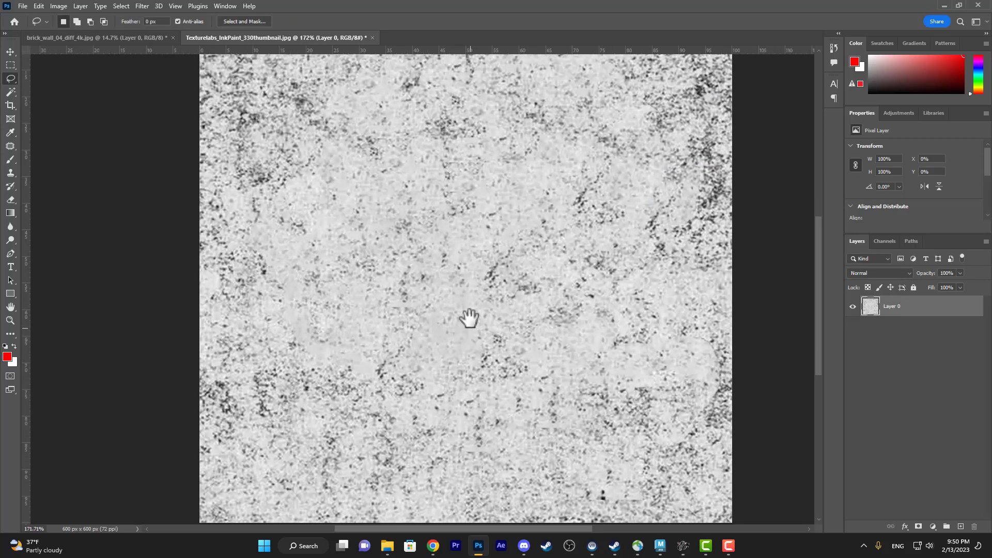
Lasso the dark cluster near the upper-right corner, replace it with a Content-Aware fill, and deselect
drag(474, 280, 398, 371)
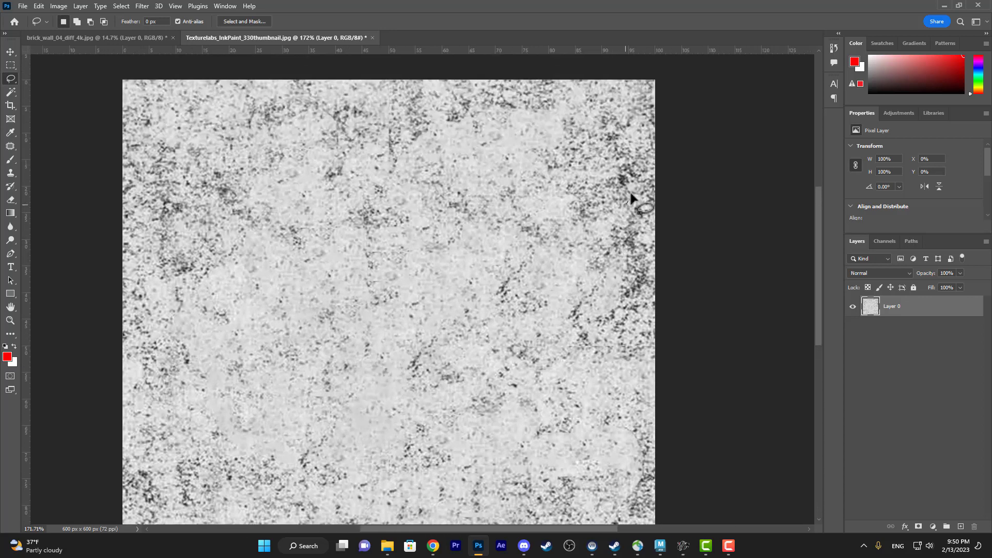
drag(559, 247, 601, 269)
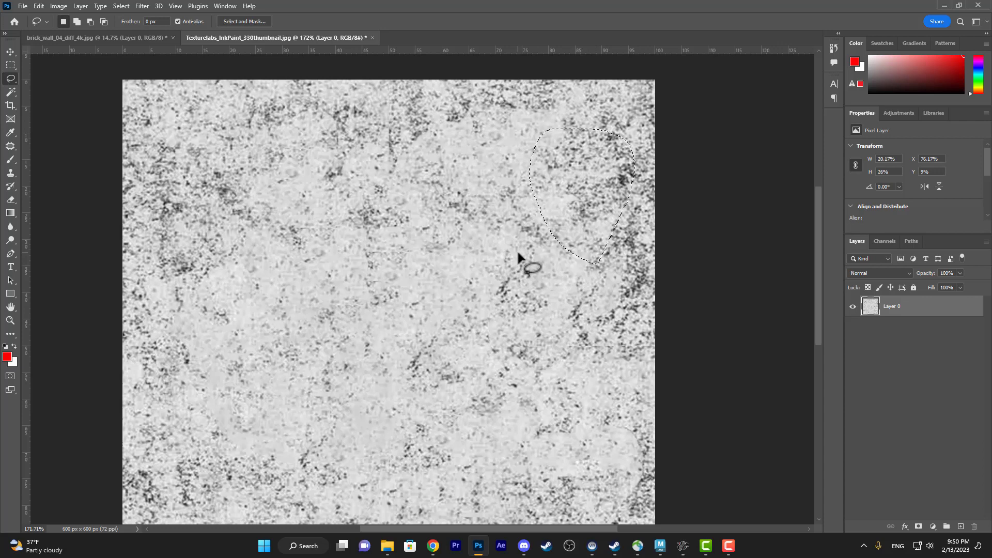
key(shift)
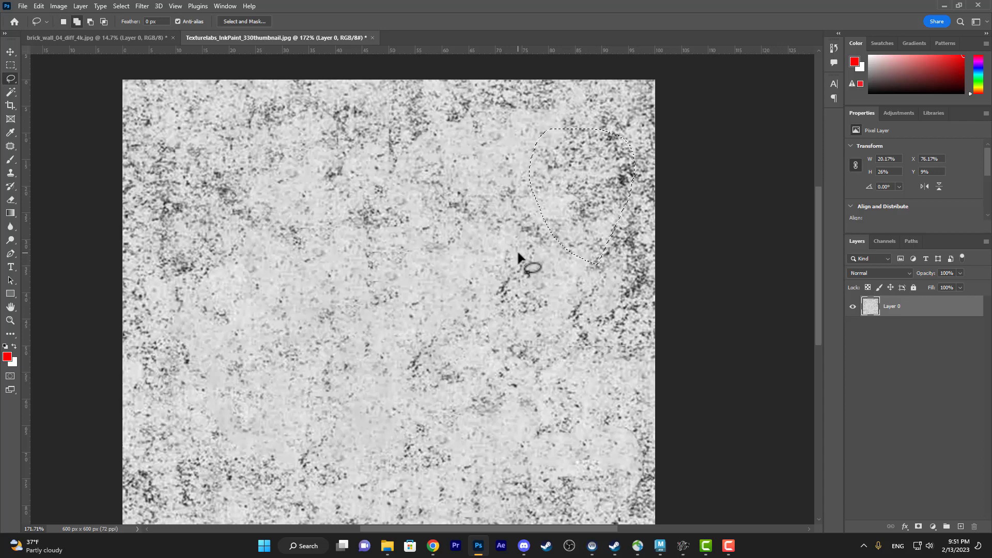
key(shift+BackSpace)
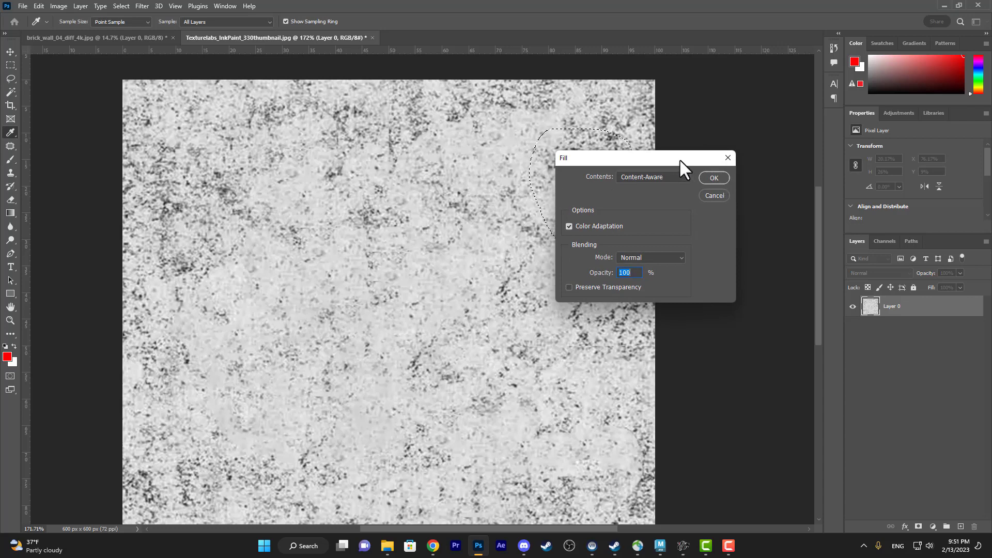
drag(680, 159, 801, 160)
click(831, 175)
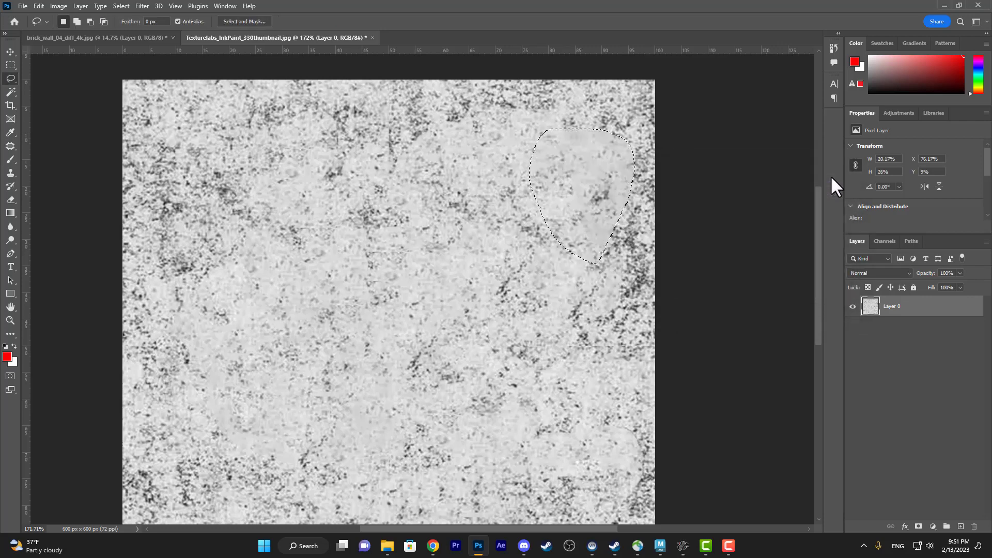
click(619, 218)
scroll(588, 247, down, 5)
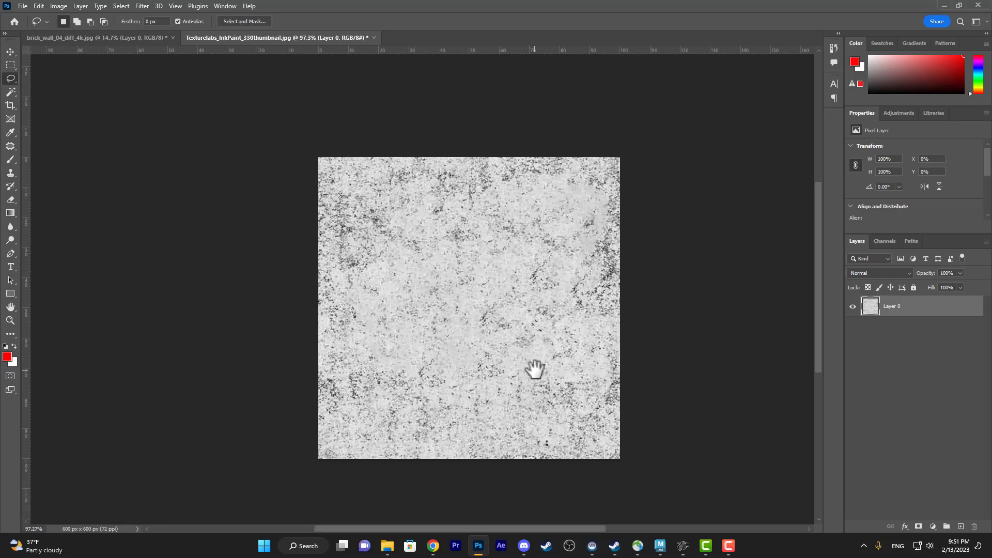
Use the Patch tool on the speckled area in the upper-left quadrant, then deselect
key(v)
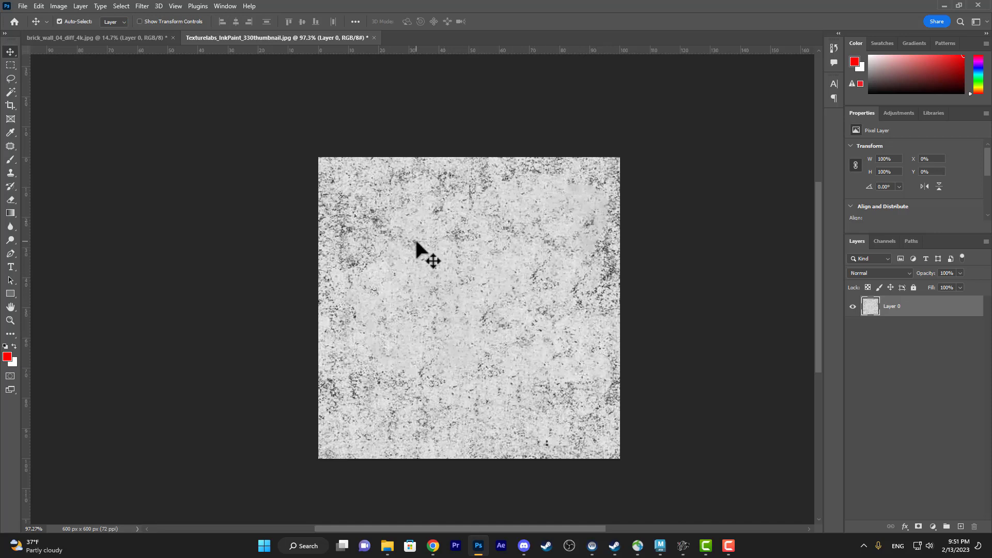
key(j)
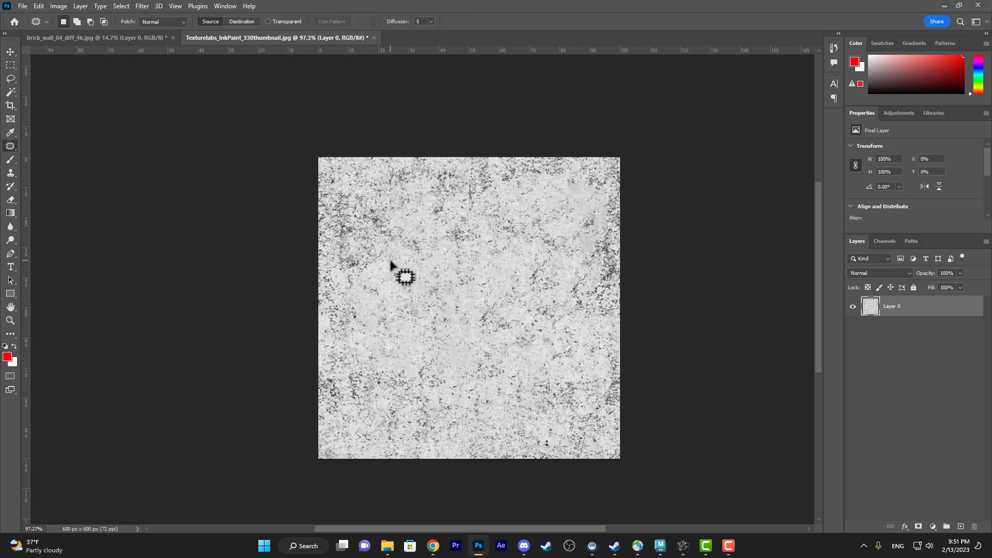
mouse_move(392, 266)
mouse_down()
mouse_move(350, 224)
mouse_move(426, 255)
mouse_move(407, 260)
mouse_up()
mouse_move(387, 227)
mouse_down()
mouse_move(488, 381)
mouse_move(463, 295)
mouse_move(505, 381)
mouse_move(469, 358)
mouse_move(381, 237)
mouse_move(394, 224)
mouse_up()
key(ctrl+d)
key(ctrl+d)
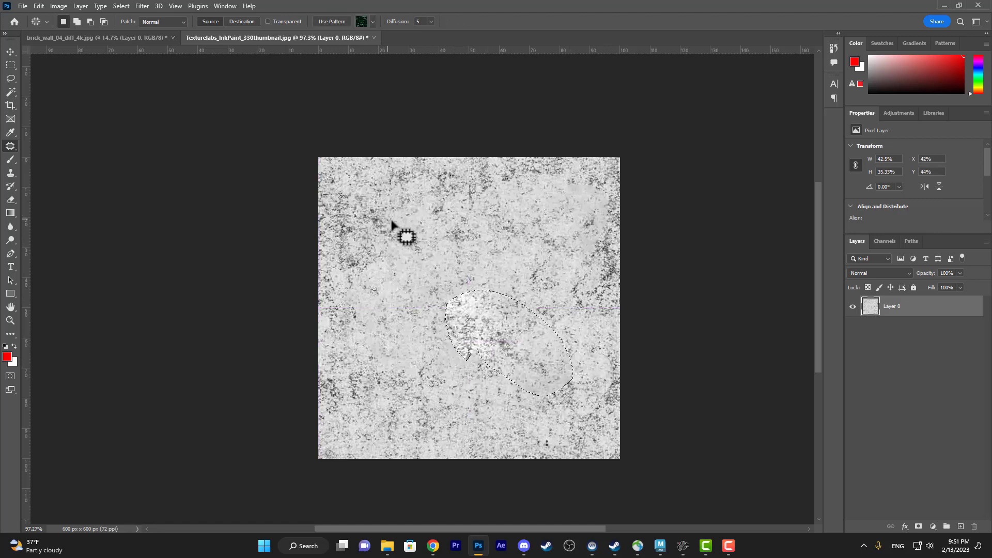
Patch the areas around the centre and the lower-right quadrant with neighbouring texture, then deselect
mouse_move(466, 356)
mouse_down()
mouse_move(479, 301)
mouse_move(509, 346)
mouse_move(483, 357)
mouse_up()
drag(464, 317, 386, 370)
mouse_move(465, 349)
mouse_down()
mouse_move(564, 315)
mouse_move(537, 376)
mouse_up()
click(493, 260)
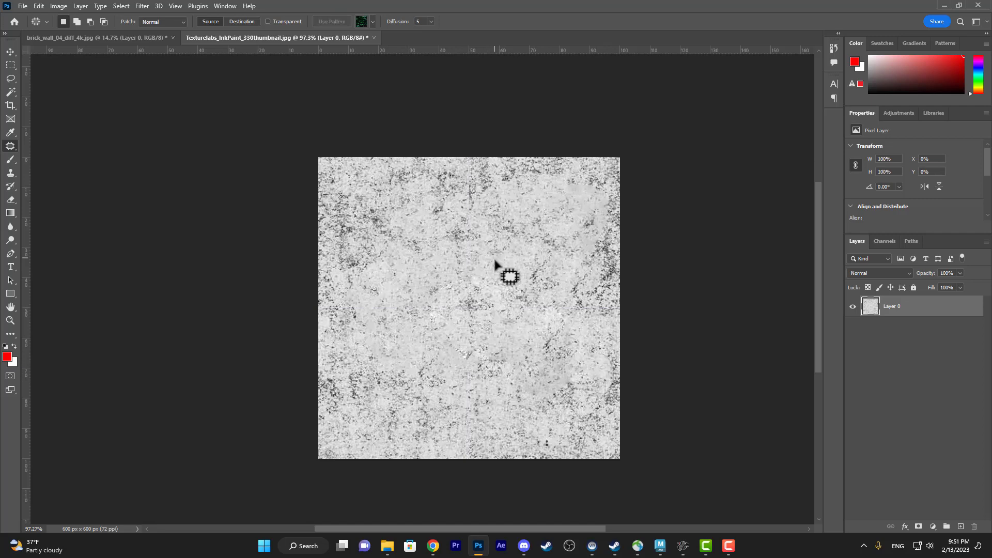
Outline the overly bright patched area at the centre, replace it with a Content-Aware fill, and deselect
mouse_move(429, 345)
mouse_down()
mouse_move(442, 279)
mouse_move(514, 265)
mouse_move(513, 340)
mouse_move(494, 367)
mouse_move(437, 359)
mouse_up()
key(shift+BackSpace)
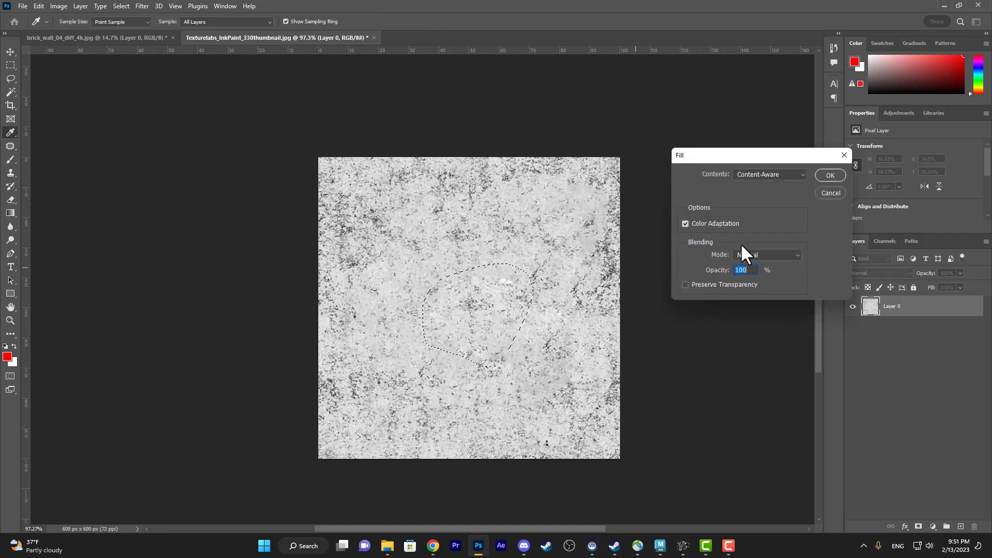
click(829, 175)
click(561, 247)
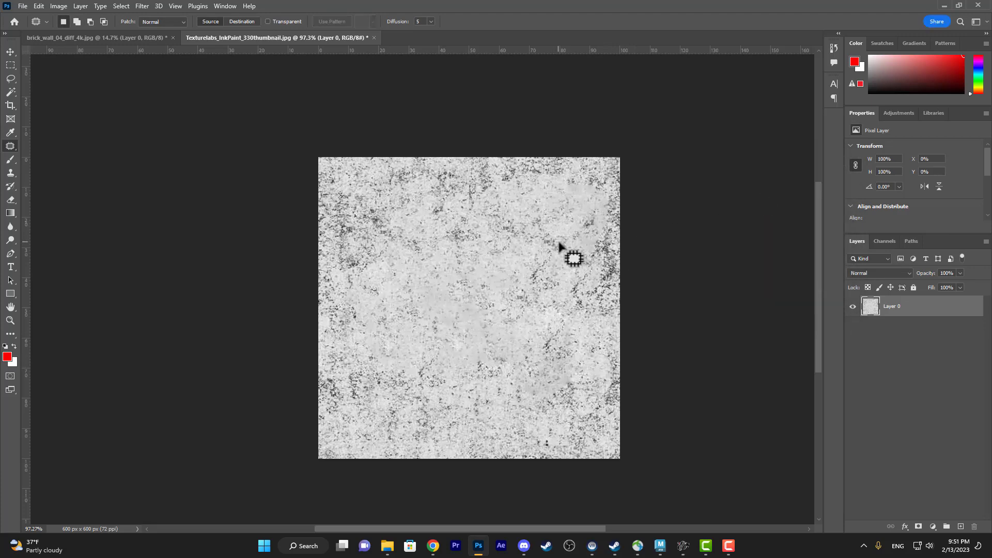
key(v)
drag(535, 230, 608, 233)
key(ctrl+z)
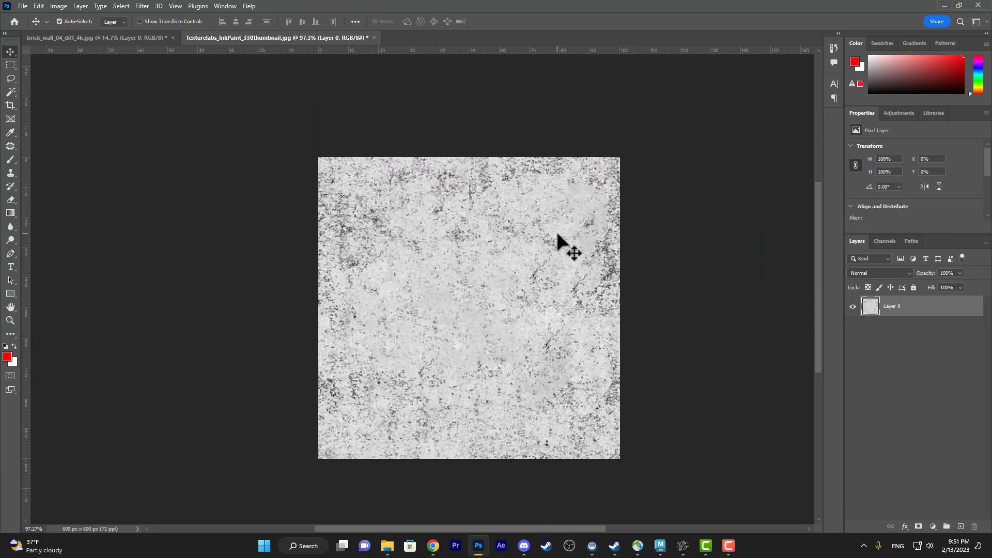
Invert the texture's colours to inspect it for leftover seams, then restore the original colours
key(ctrl+i)
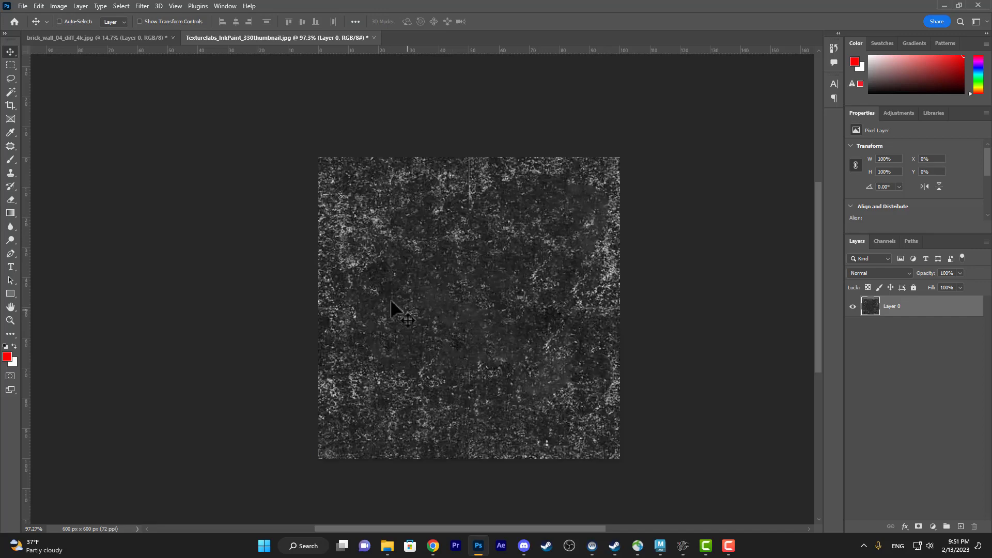
key(ctrl+i)
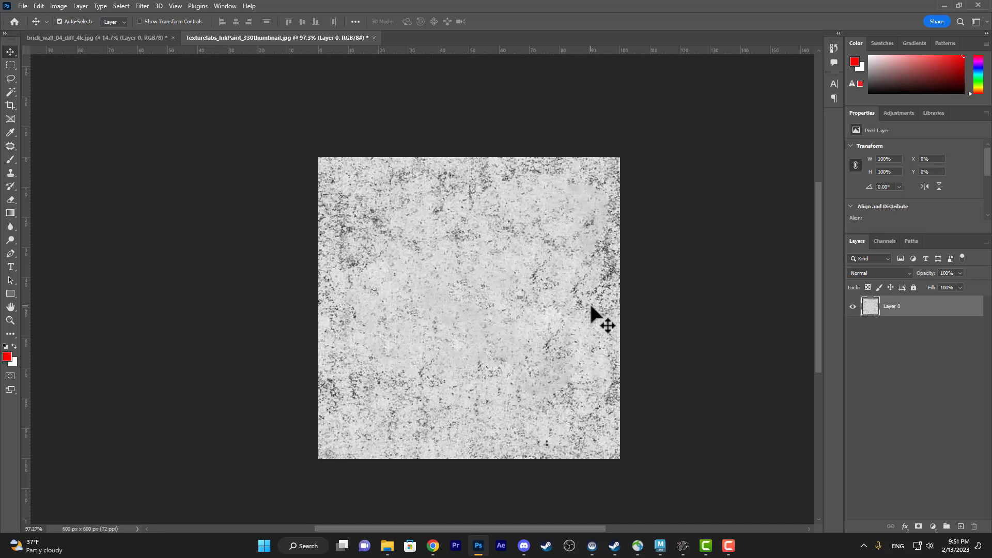
Place a duplicate of the texture layer beside the original, undo it, and check the tiling vertically the same way
drag(601, 309, 305, 315)
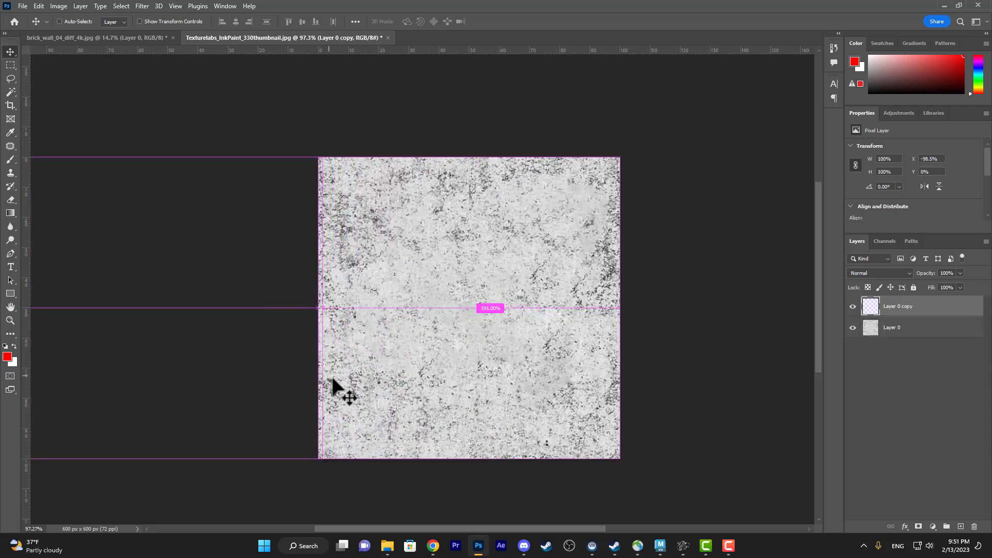
key(ctrl+z)
drag(534, 395, 559, 150)
drag(533, 109, 535, 107)
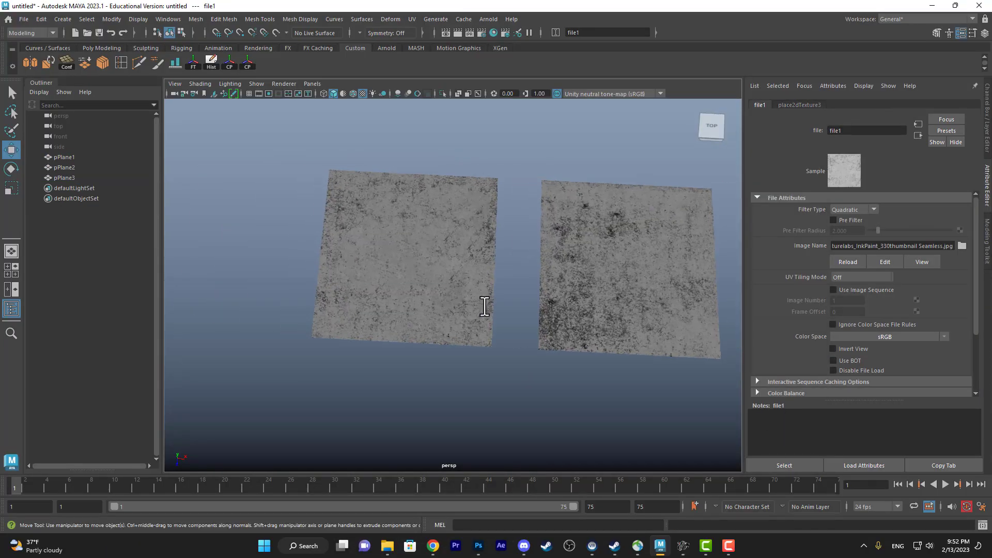
In Maya, set the offset in the seamless ink-paint texture's 2D placement on pPlane3 to 2.680 and -4.580
drag(414, 289, 587, 329)
click(959, 235)
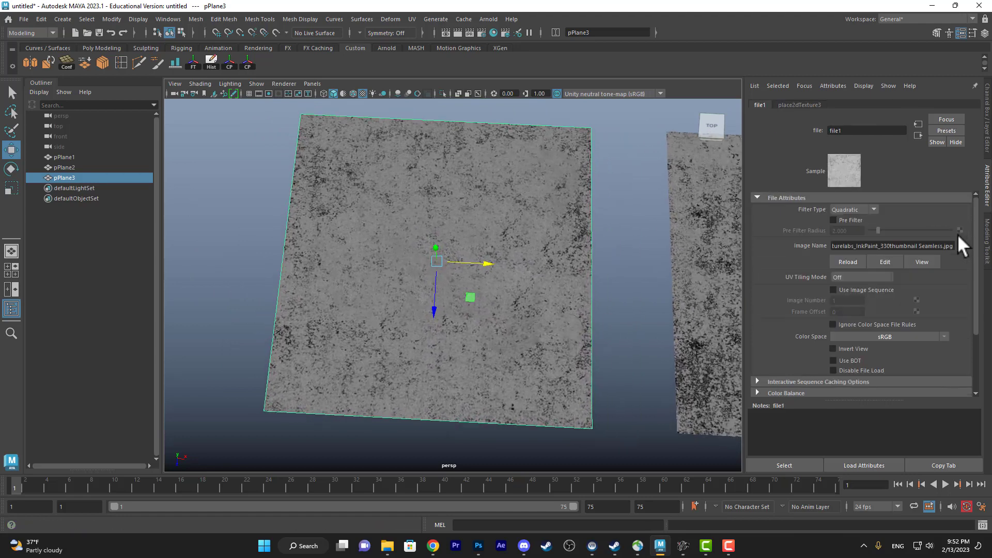
click(791, 105)
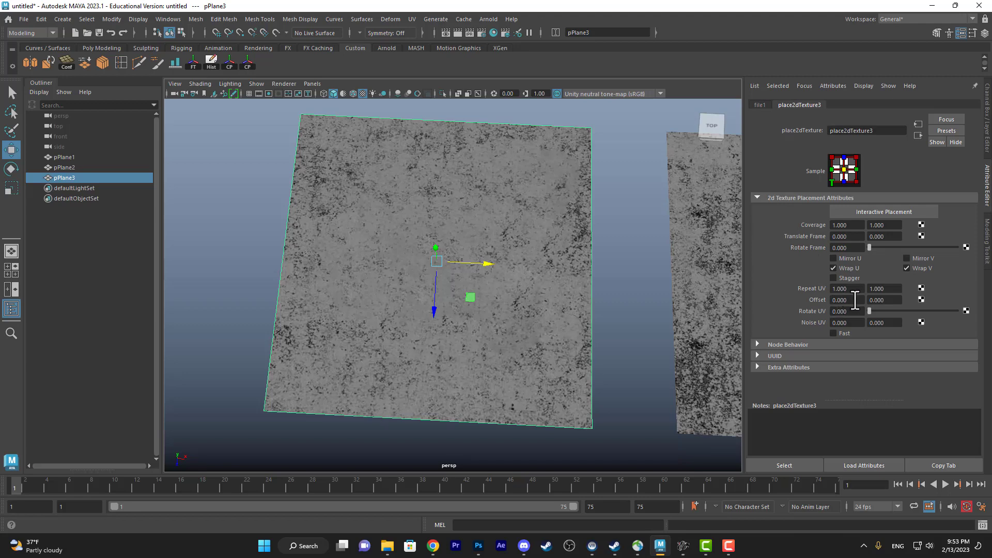
drag(855, 300, 990, 312)
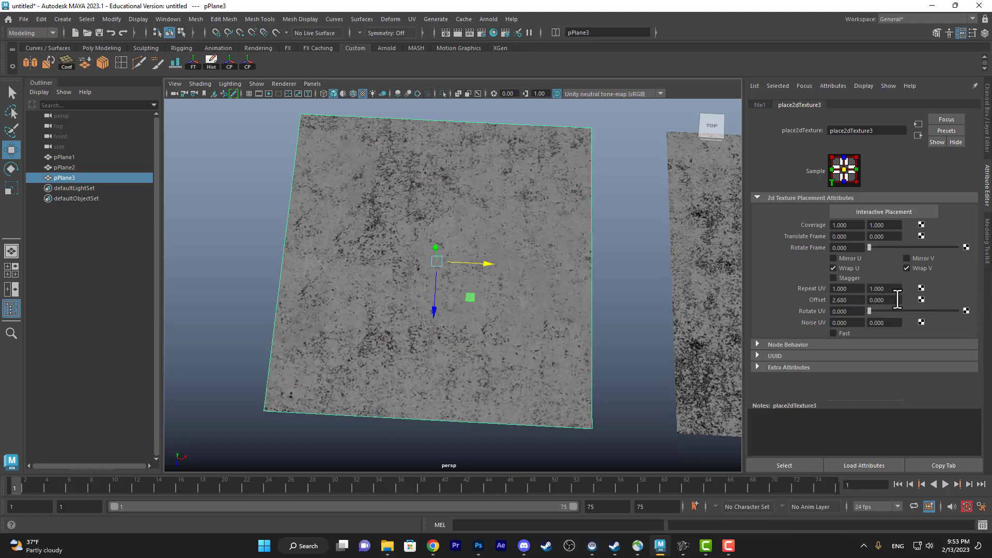
drag(898, 300, 694, 285)
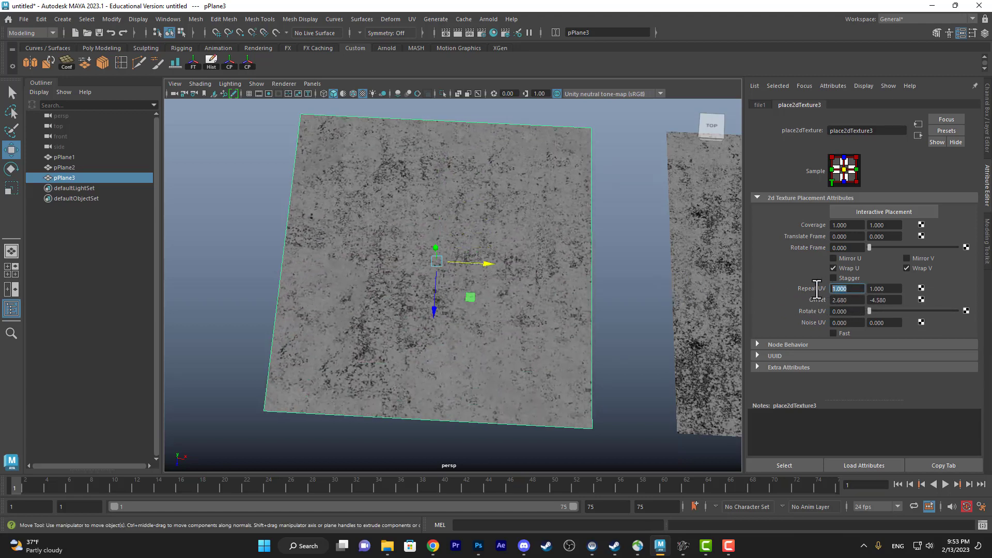
Set the Repeat UV in pPlane3's 2D texture placement to 5 in both directions and deselect the plane
text(5)
click(893, 288)
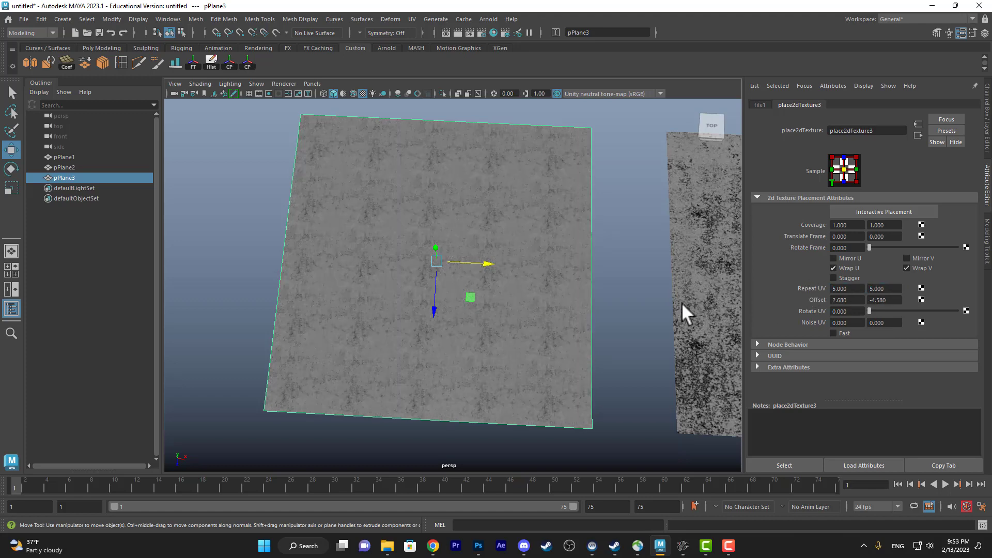
click(633, 290)
Examine the repeated ink-paint texture on pPlane3 up close and from afar for visible seams and repeating patterns
drag(631, 292, 503, 276)
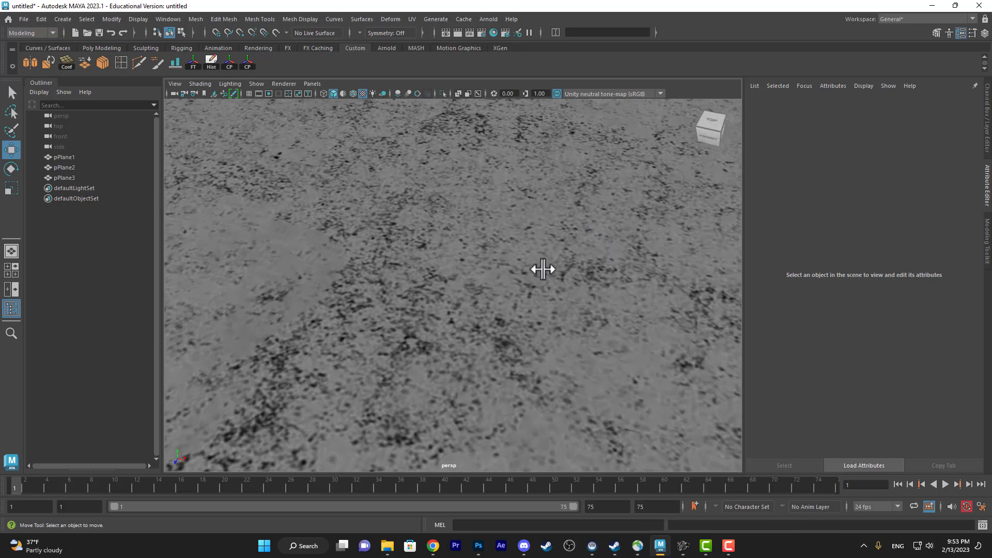
drag(563, 228, 511, 254)
drag(368, 234, 423, 295)
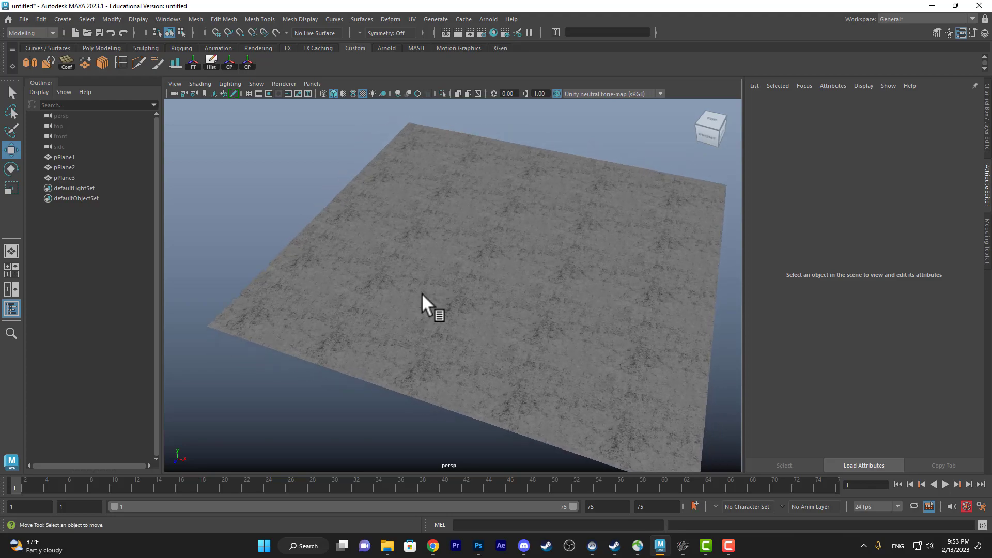
drag(296, 293, 84, 204)
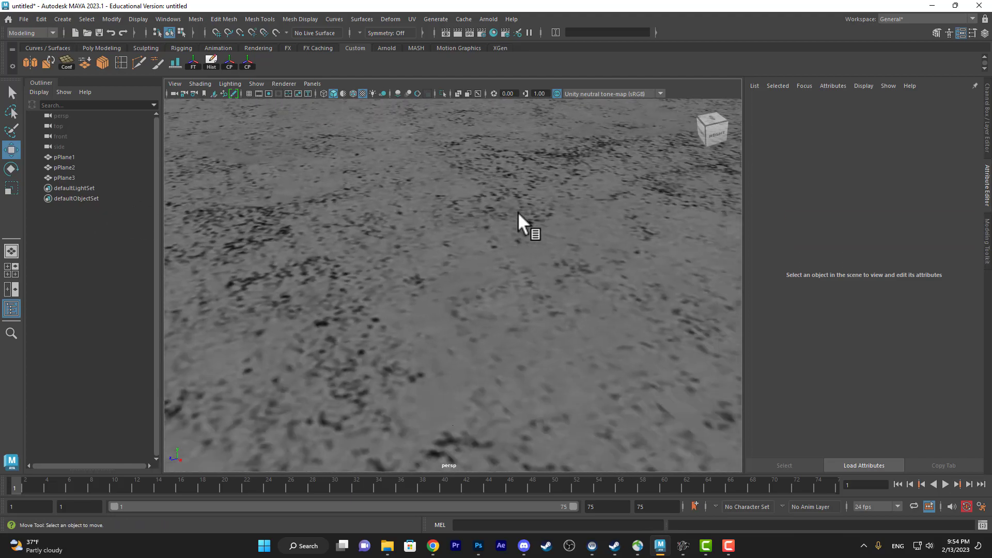
drag(518, 212, 573, 355)
Frame the brick-textured pPlane2 and examine its tiling from a distance and up close
click(648, 388)
key(f)
drag(414, 320, 436, 278)
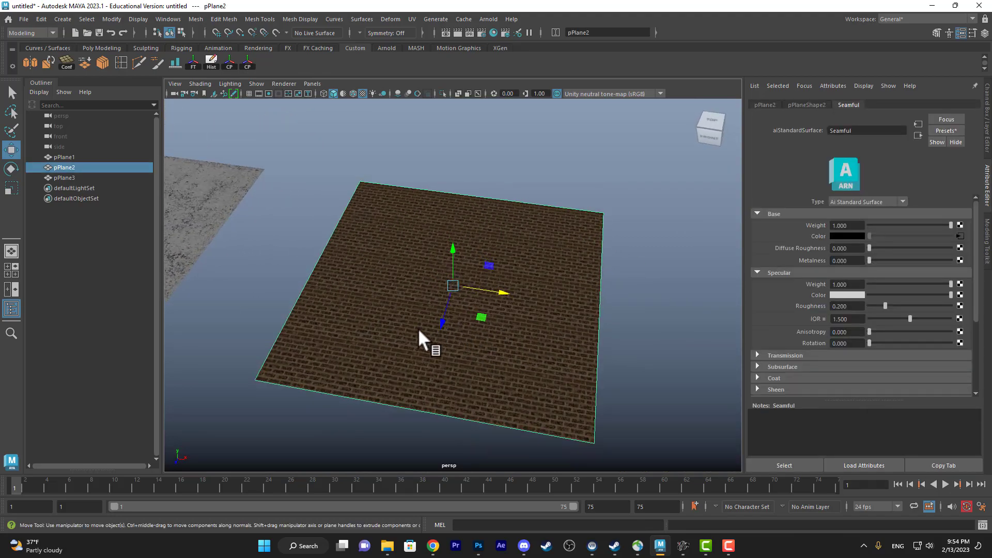
drag(419, 331, 990, 368)
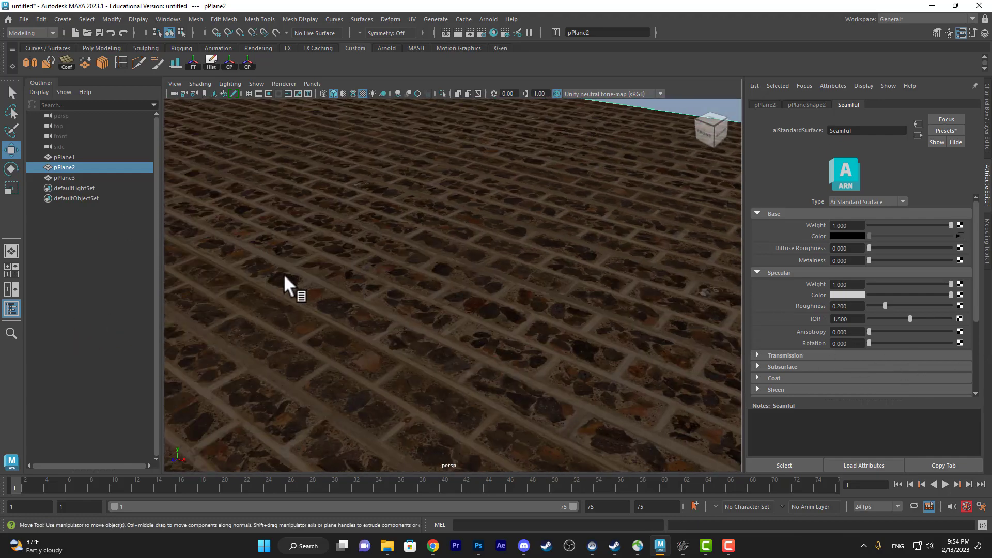
Move the three planes freehand into a spaced row, with pPlane3 at about X -43, pPlane1 at about X -5 and brick pPlane2 opposite pPlane3
drag(287, 282, 585, 270)
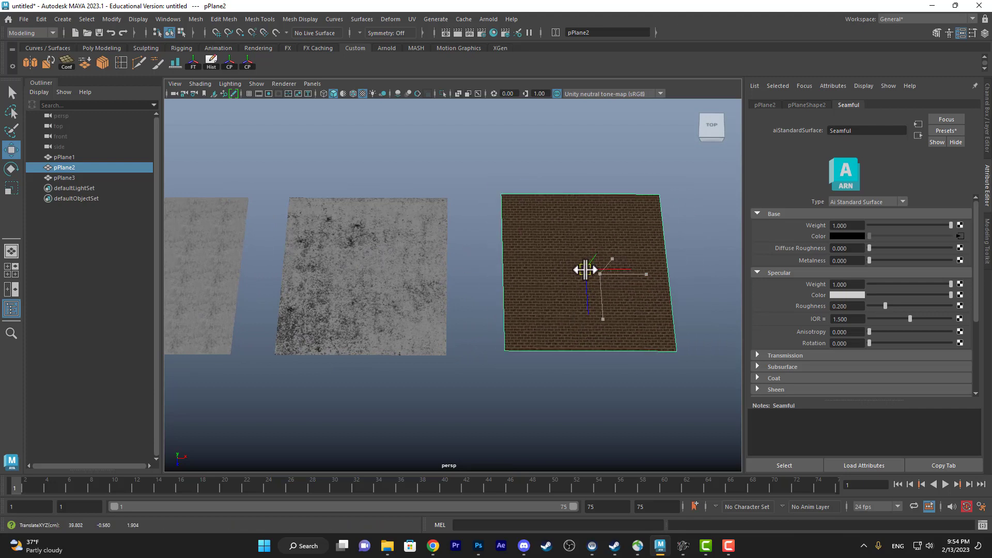
drag(411, 245, 430, 257)
drag(502, 269, 434, 289)
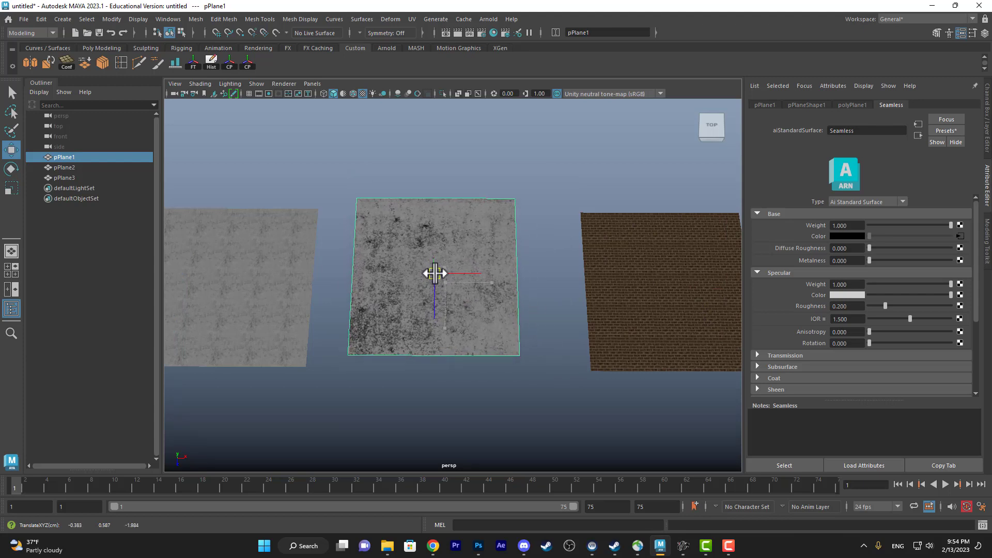
drag(228, 287, 202, 272)
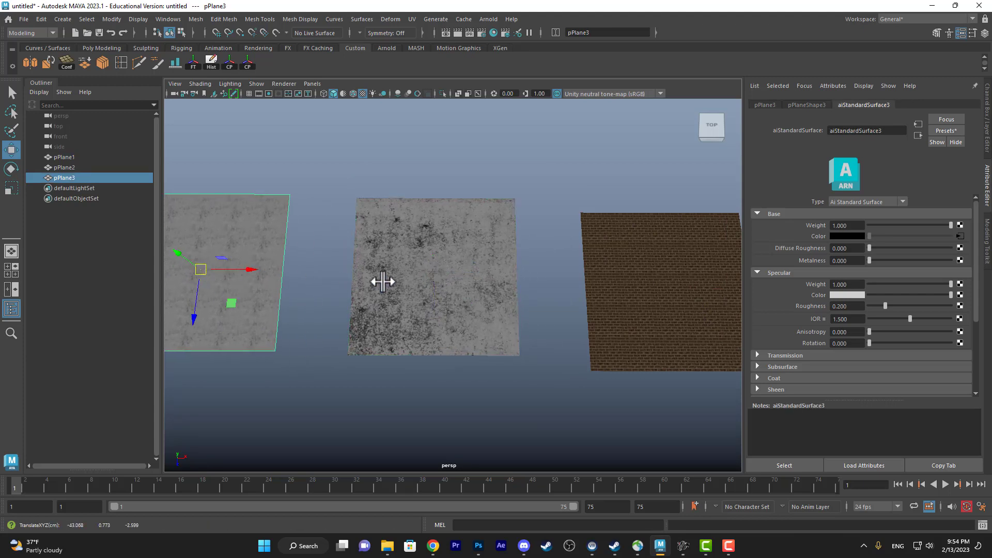
mouse_move(436, 271)
mouse_down()
mouse_move(421, 282)
mouse_move(419, 274)
mouse_up()
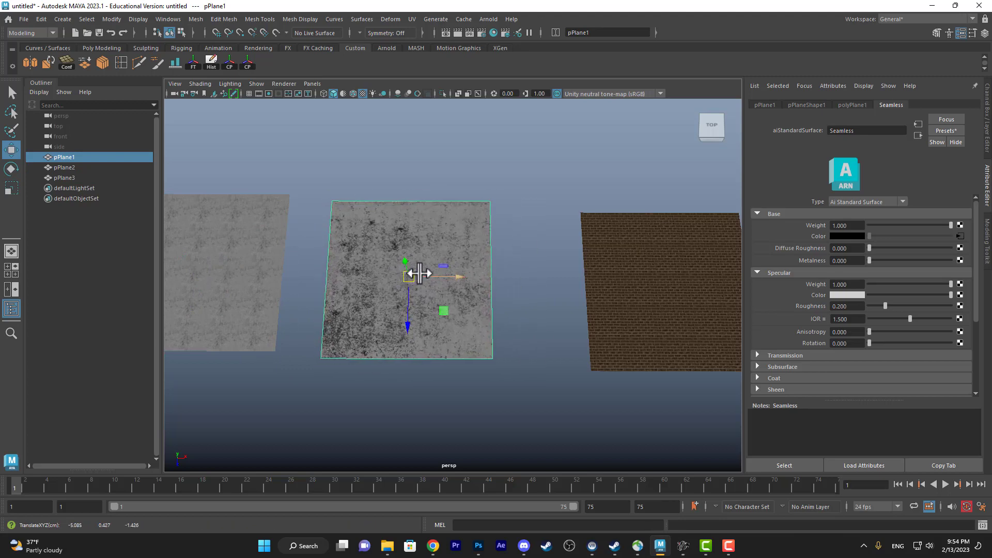